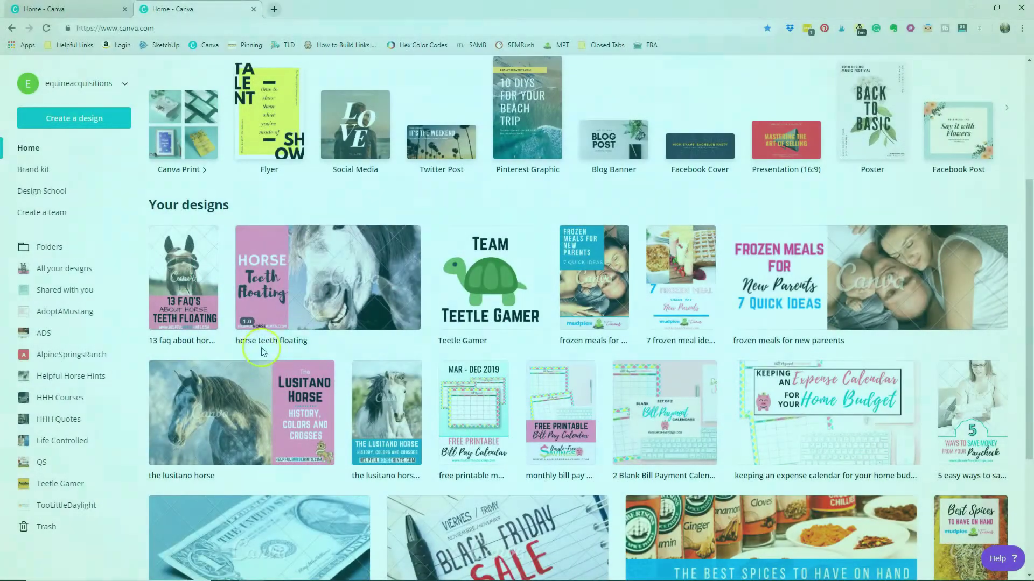
# Create a new Flyer design and fill its page with the uploaded multicoloured star pattern as background
pyautogui.scroll(4, 436, 376)
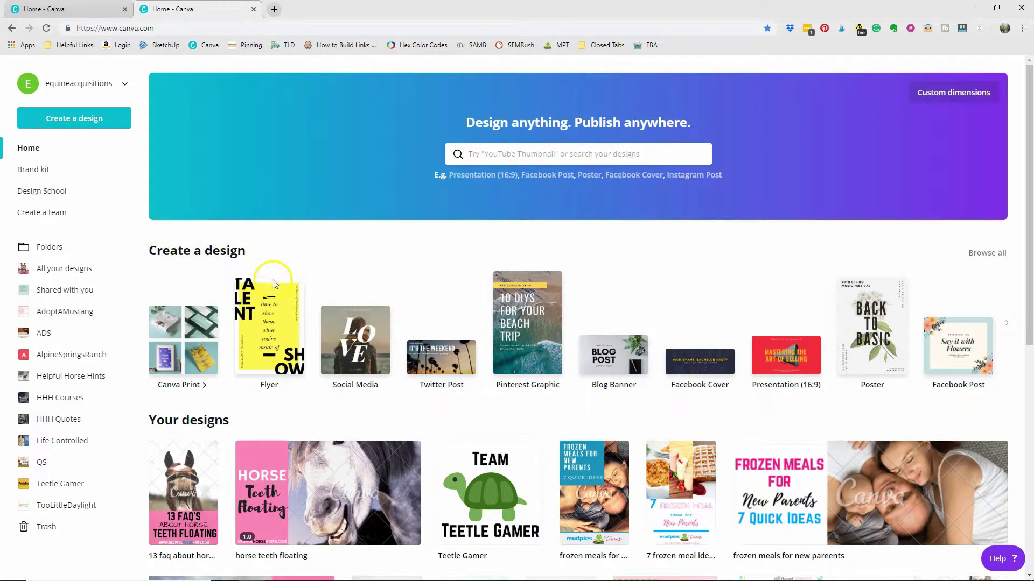
pyautogui.click(270, 330)
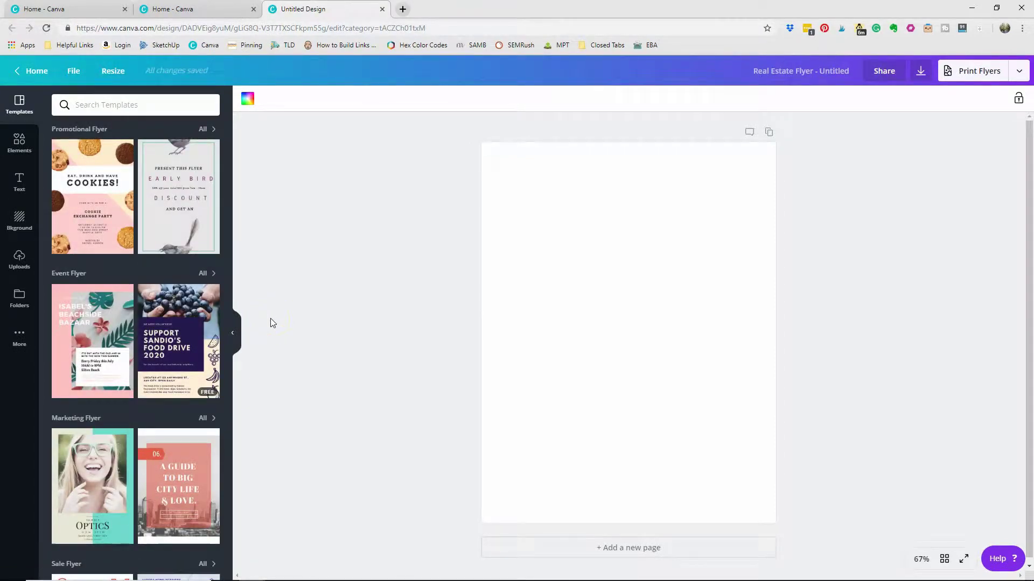
pyautogui.moveTo(81, 247)
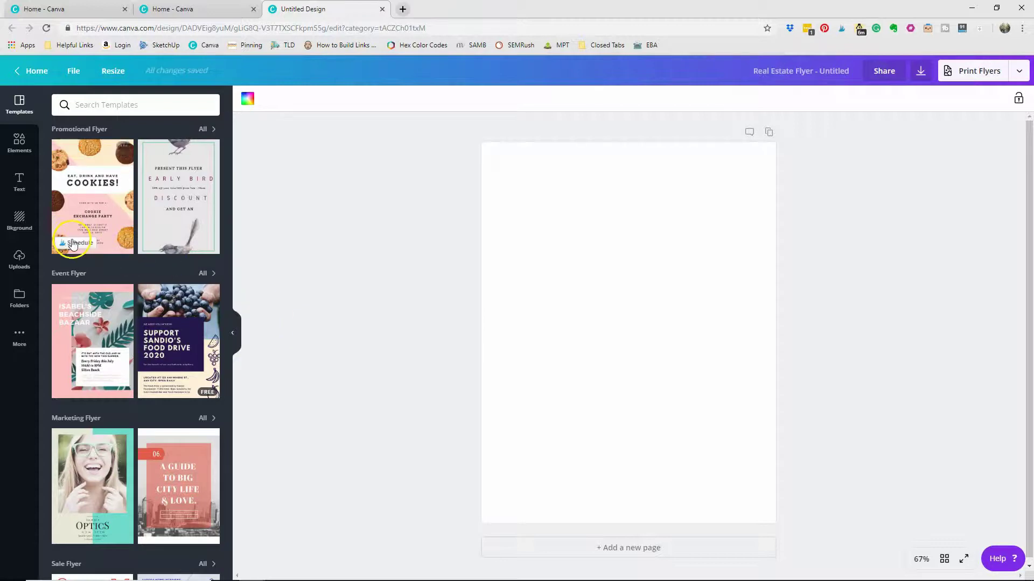
pyautogui.click(16, 260)
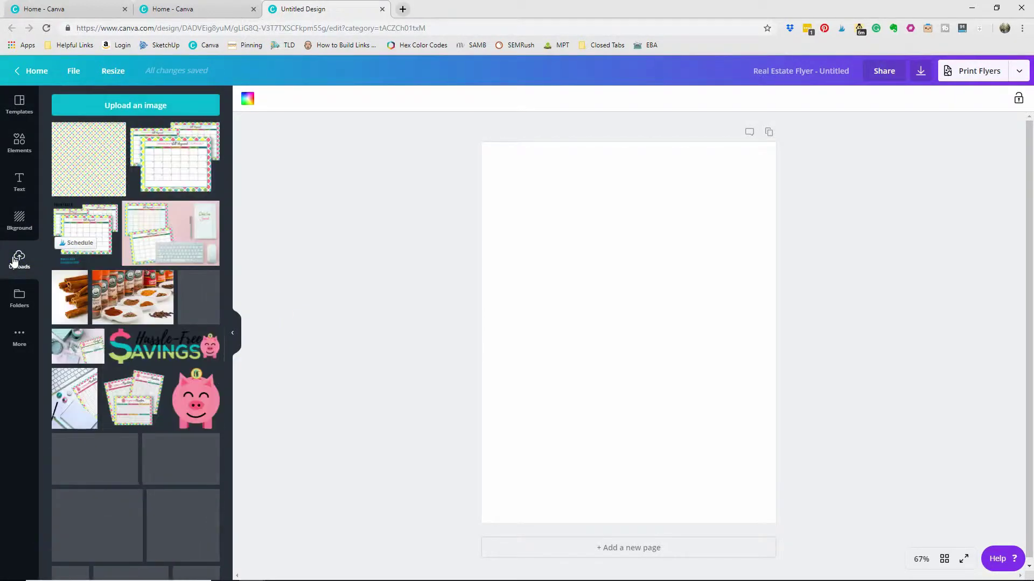
pyautogui.moveTo(80, 157); pyautogui.dragTo(496, 215)
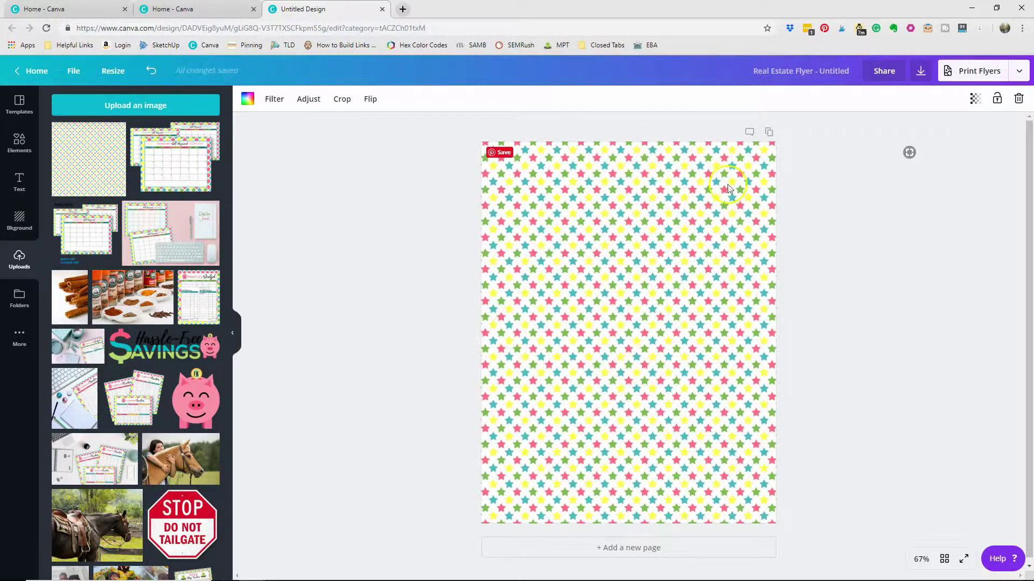
# Add a square shape, stretched to leave a narrow star border on all sides of the page, and colour it white
pyautogui.click(18, 145)
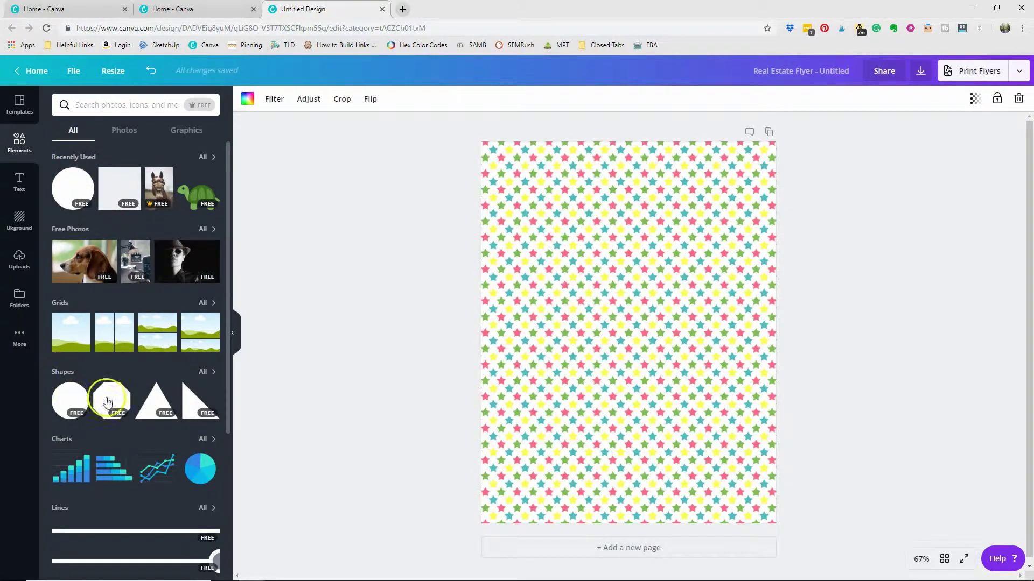
pyautogui.click(203, 372)
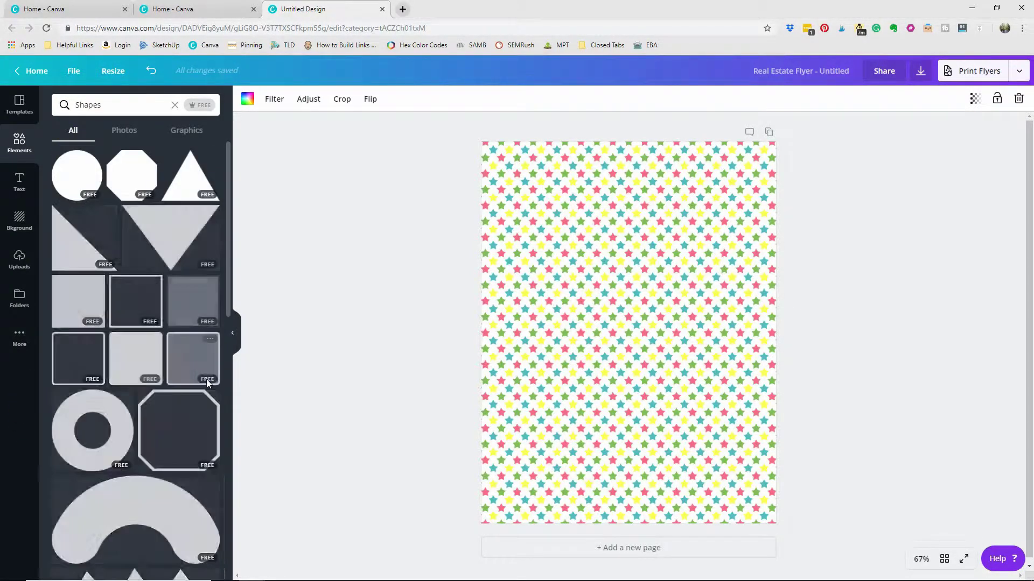
pyautogui.click(73, 297)
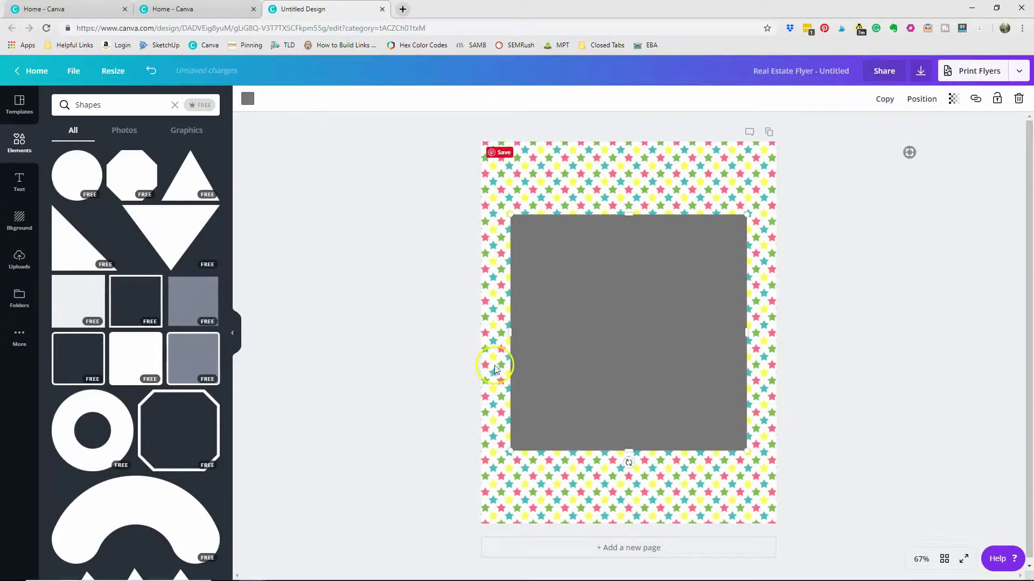
pyautogui.moveTo(563, 339); pyautogui.dragTo(550, 289)
pyautogui.moveTo(743, 276); pyautogui.dragTo(764, 277)
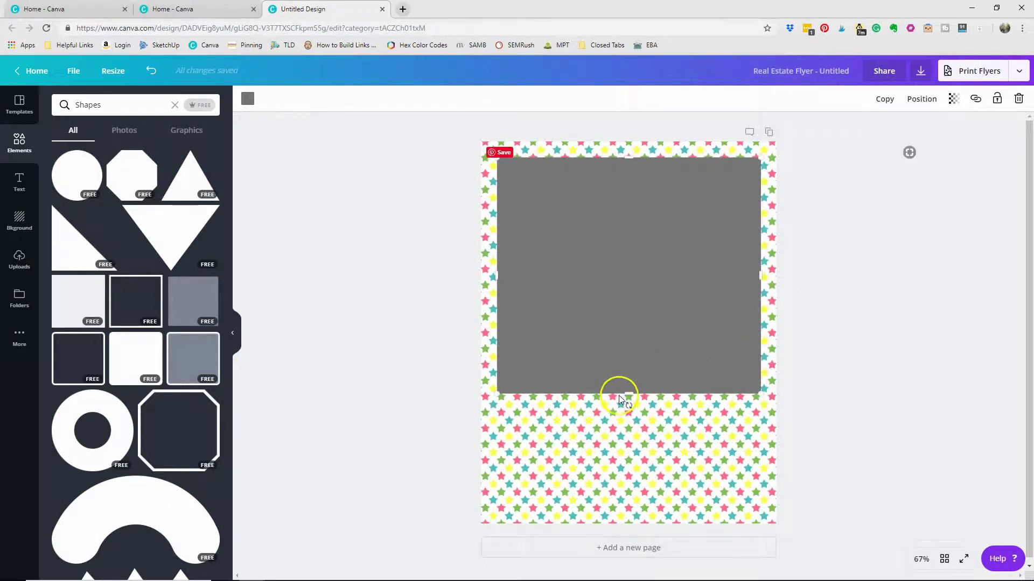
pyautogui.moveTo(629, 393); pyautogui.dragTo(637, 505)
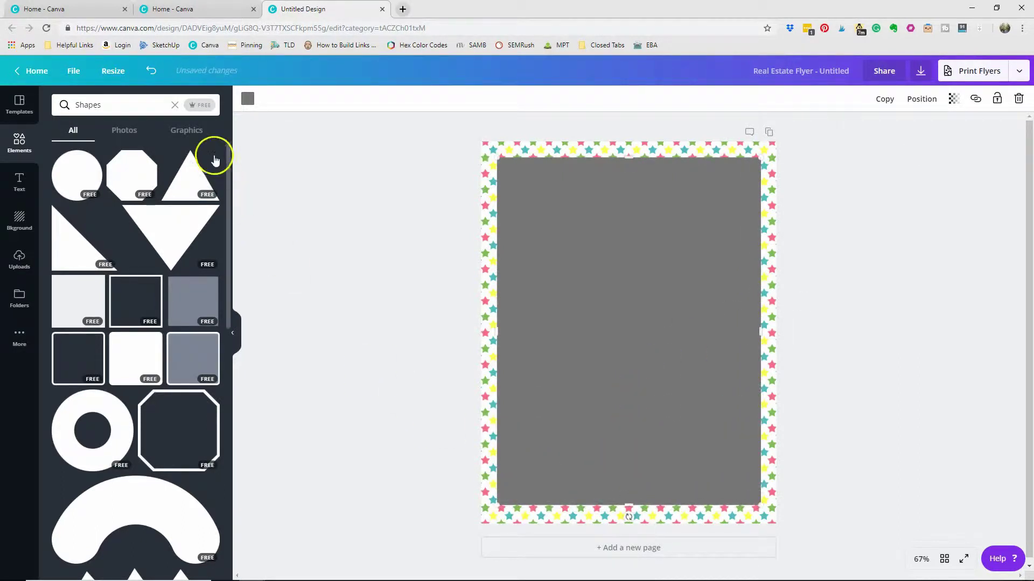
pyautogui.click(251, 102)
pyautogui.click(115, 135)
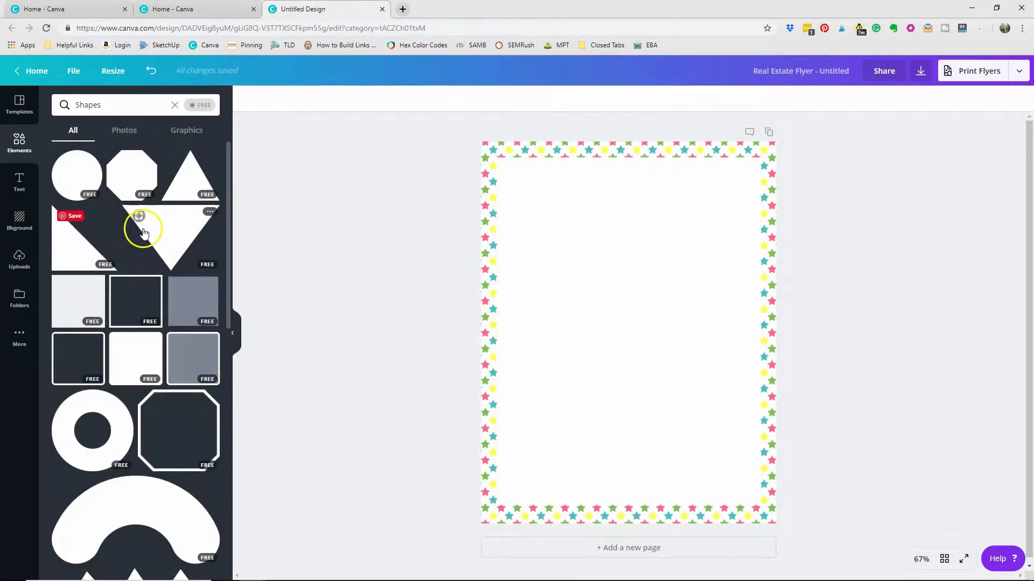
# Add a heading to the page that reads "Bill Pay"
pyautogui.click(21, 183)
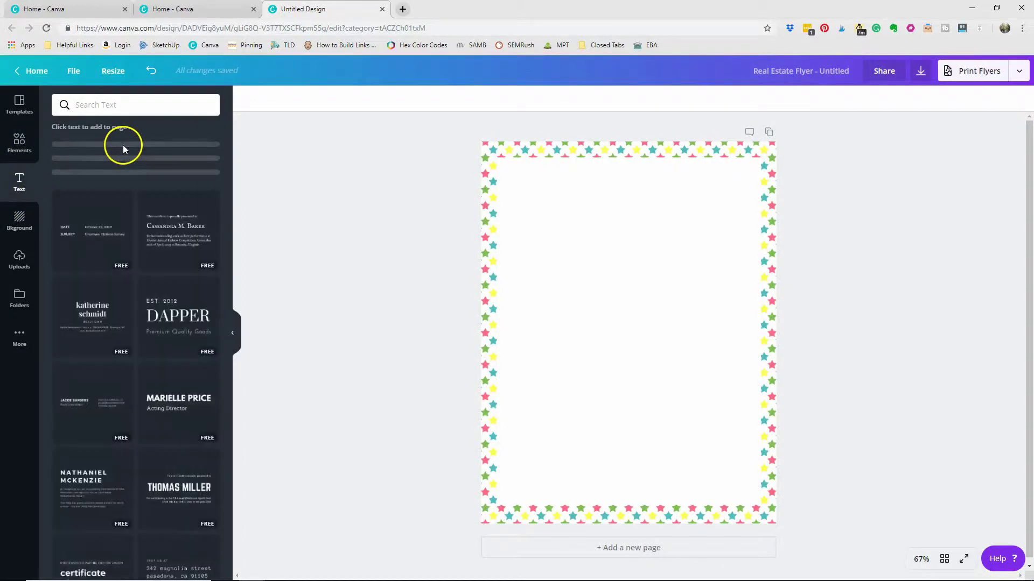
pyautogui.click(124, 144)
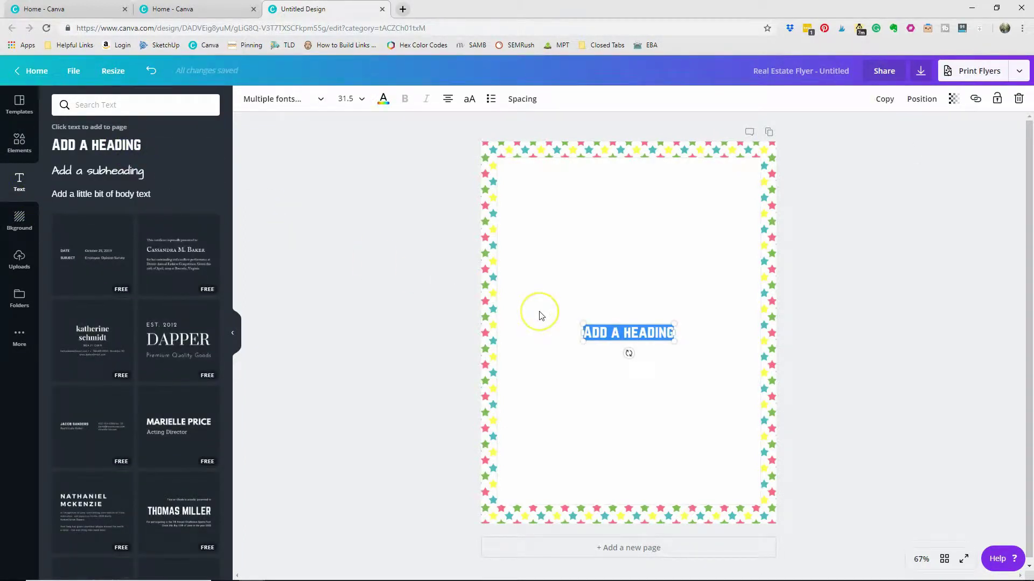
pyautogui.write('BILL')
pyautogui.hotkey('ctrl', 'a')
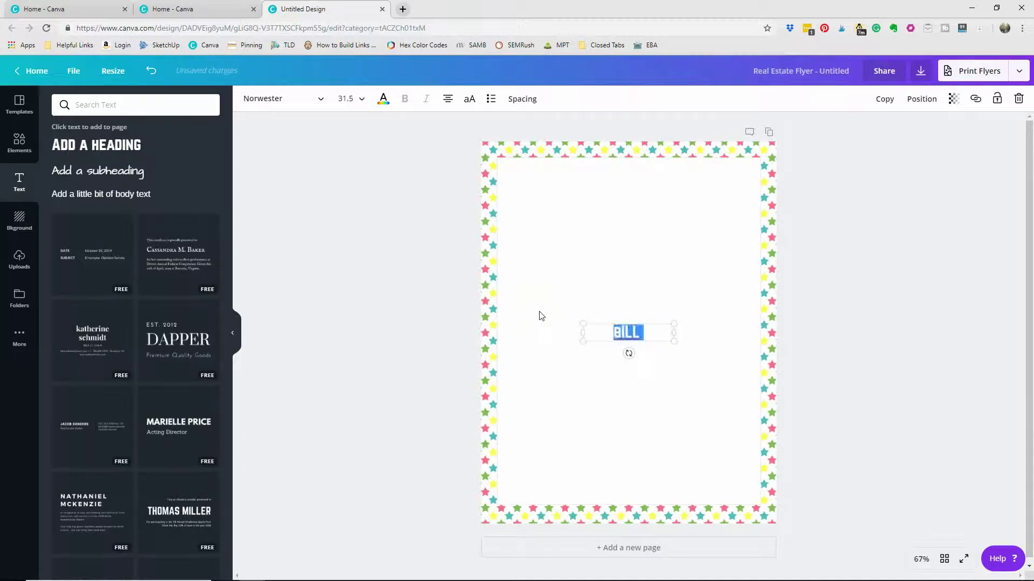
pyautogui.write('Bill Pay')
# Format the Bill Pay heading in Playlist Script at size 48 and move it to the upper part of the white area
pyautogui.hotkey('ctrl', 'a')
pyautogui.click(293, 98)
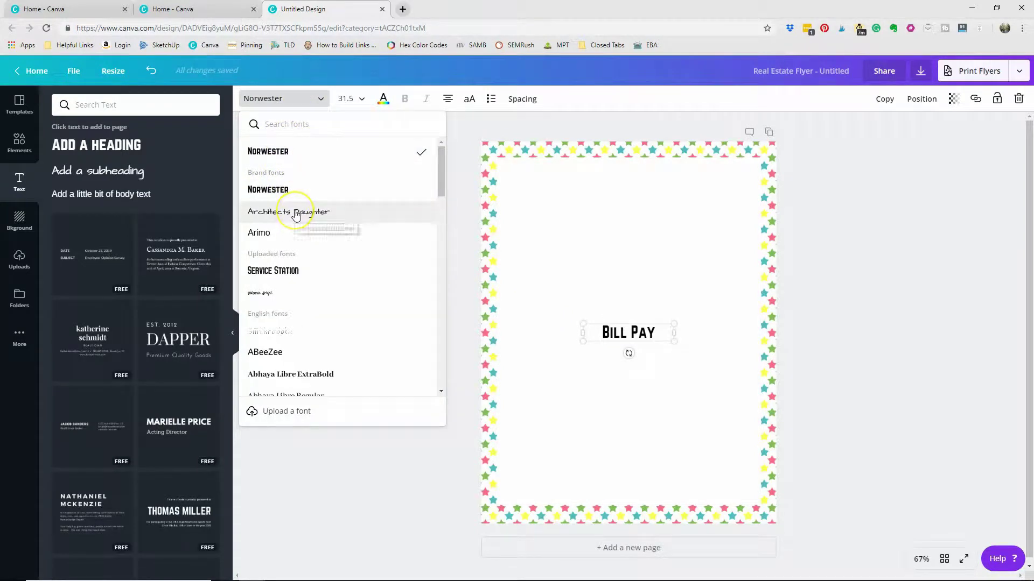
pyautogui.write('play')
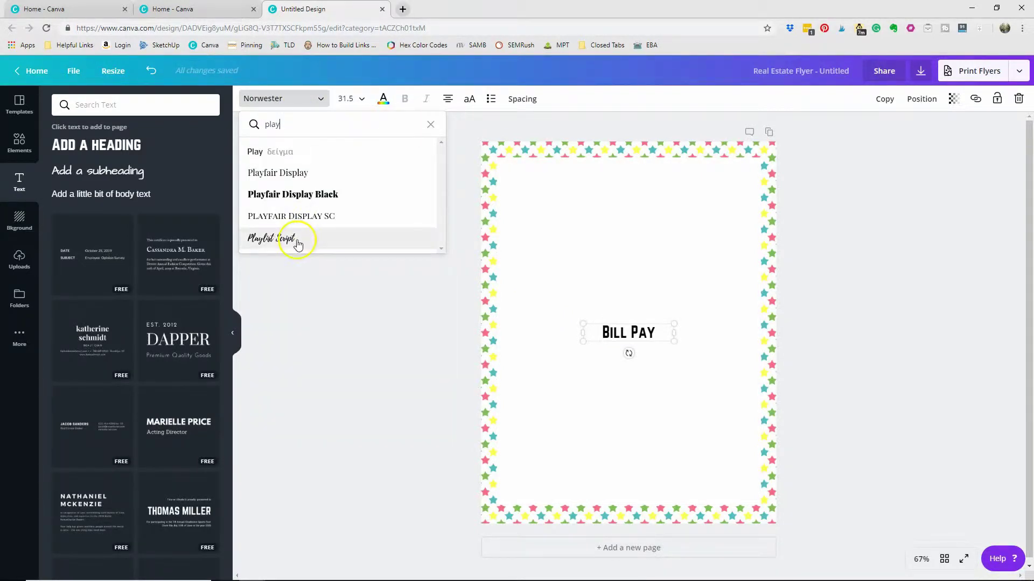
pyautogui.click(298, 243)
pyautogui.click(356, 99)
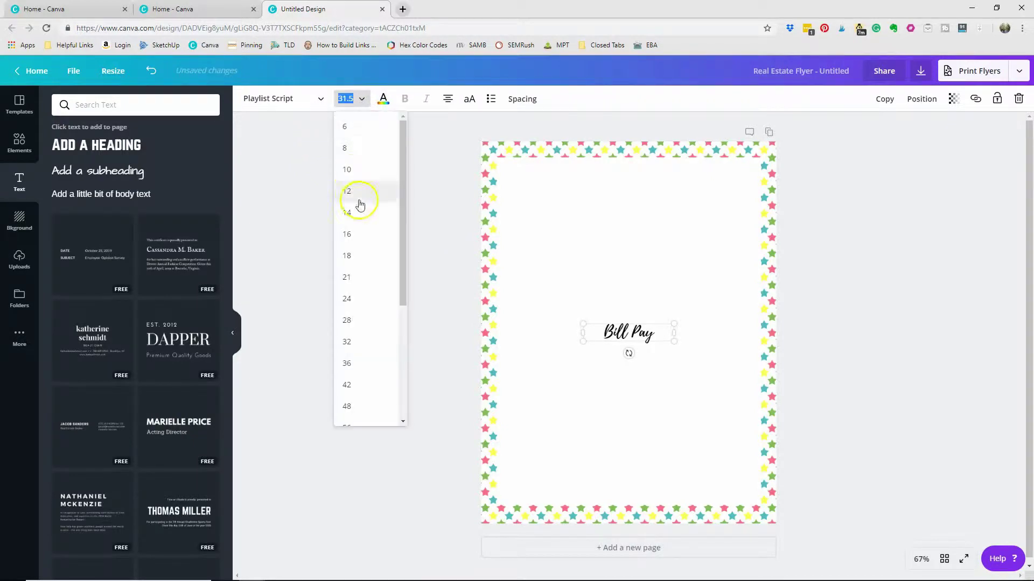
pyautogui.click(348, 405)
pyautogui.moveTo(652, 321); pyautogui.dragTo(608, 169)
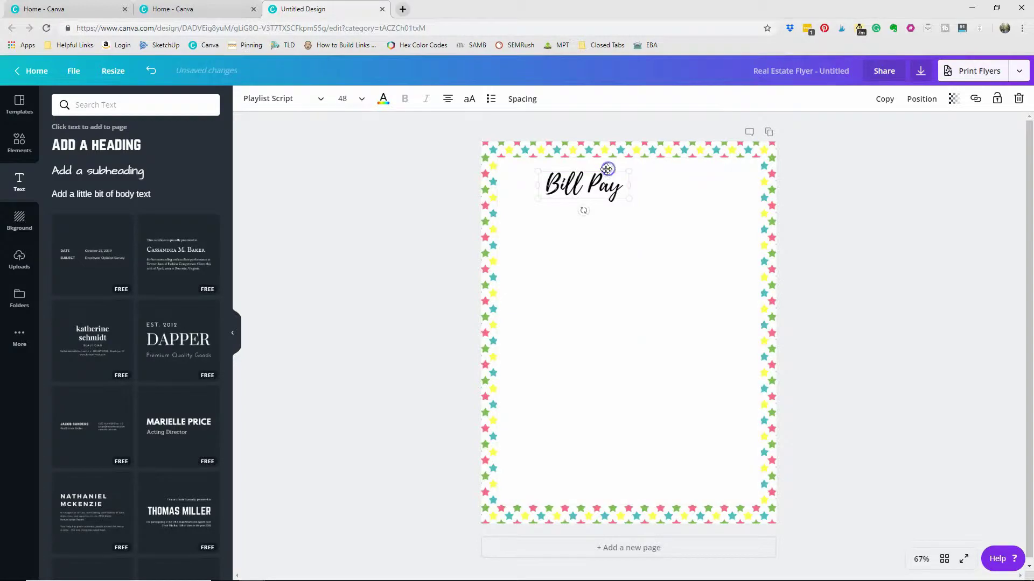
# Add a second heading that reads "Checklist"
pyautogui.click(15, 186)
pyautogui.click(107, 145)
pyautogui.write('CHecklist')
# Change the Checklist heading's font to TLWG Typewriter
pyautogui.hotkey('ctrl', 'a')
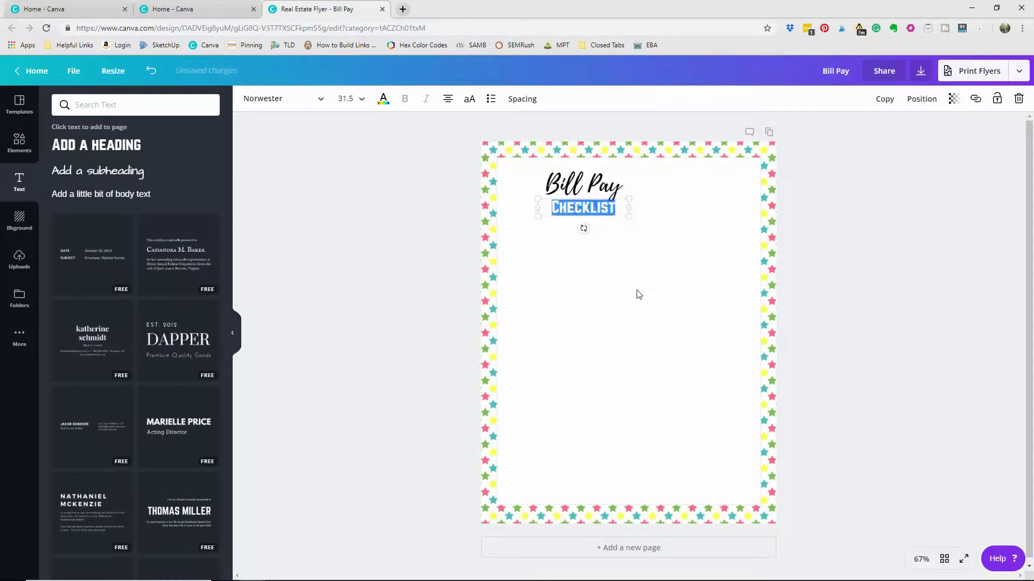
pyautogui.click(281, 98)
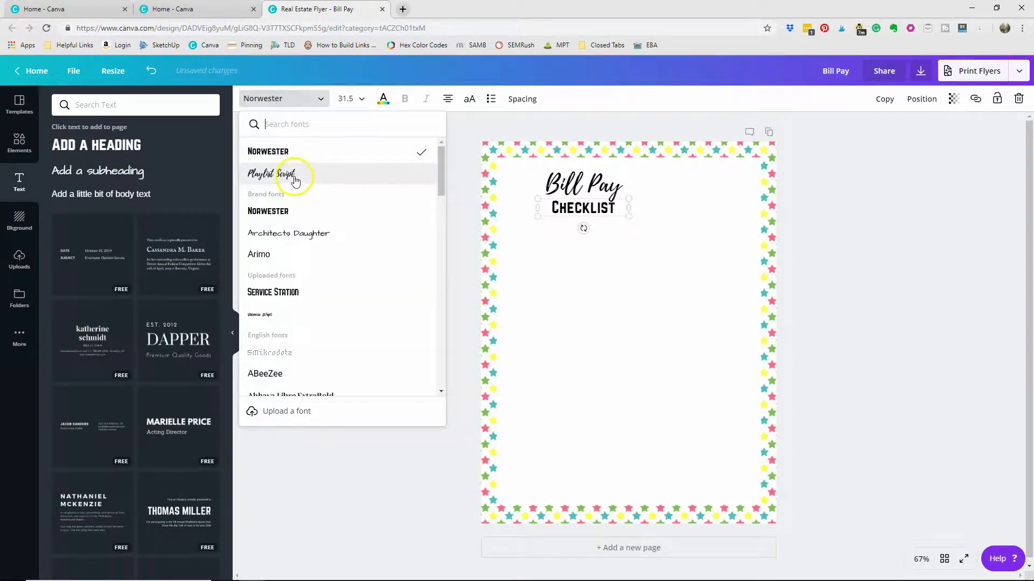
pyautogui.write('type')
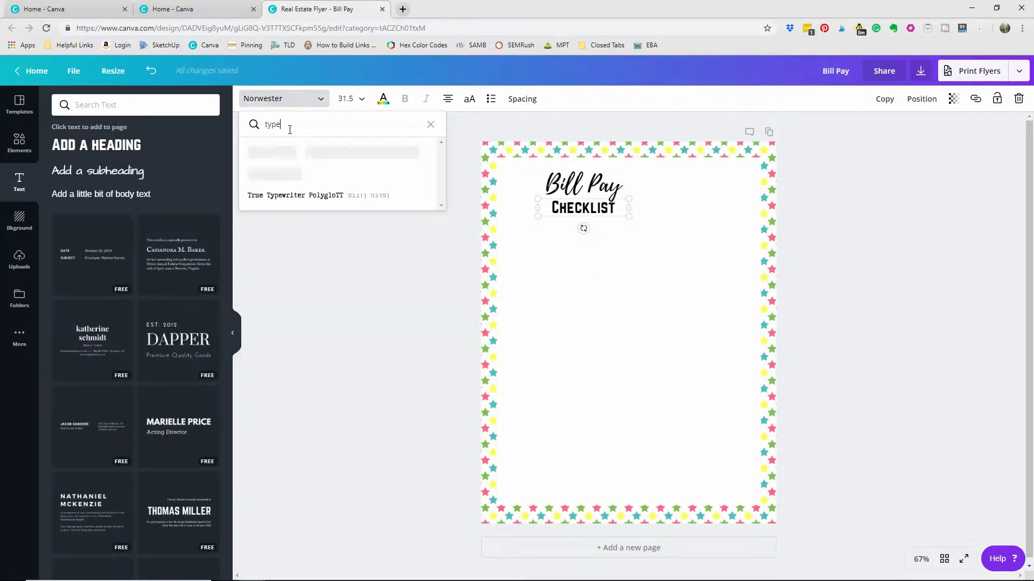
pyautogui.click(286, 152)
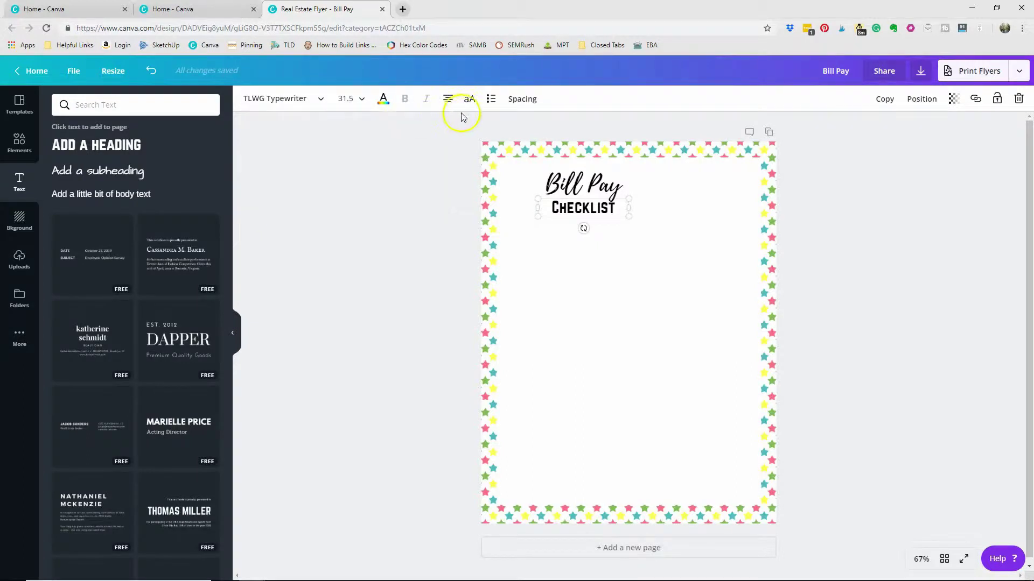
# Format the Checklist heading in True Typewriter PolyglOTT at size 48 and place it on one line beside Bill Pay
pyautogui.click(289, 102)
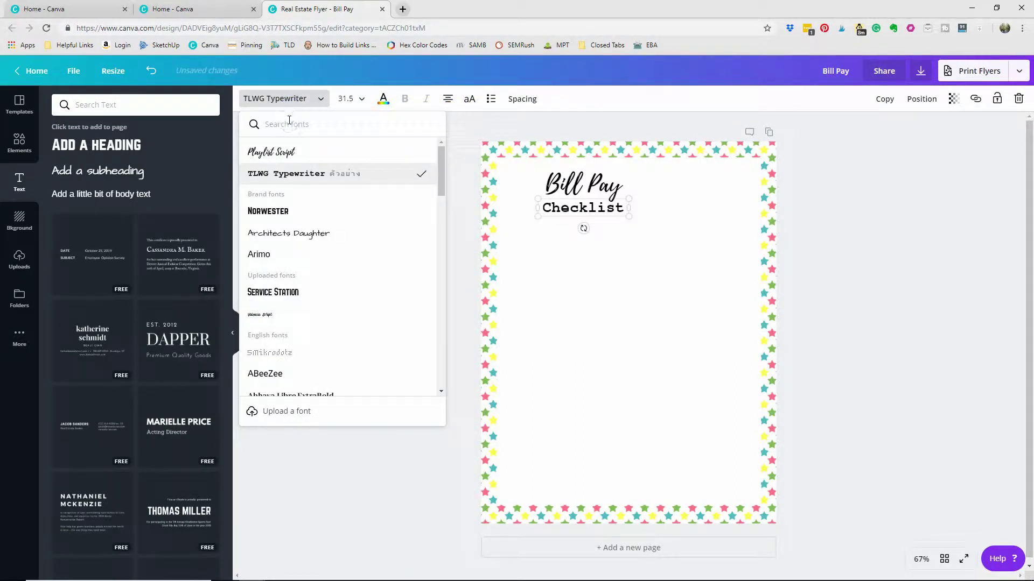
pyautogui.write('type')
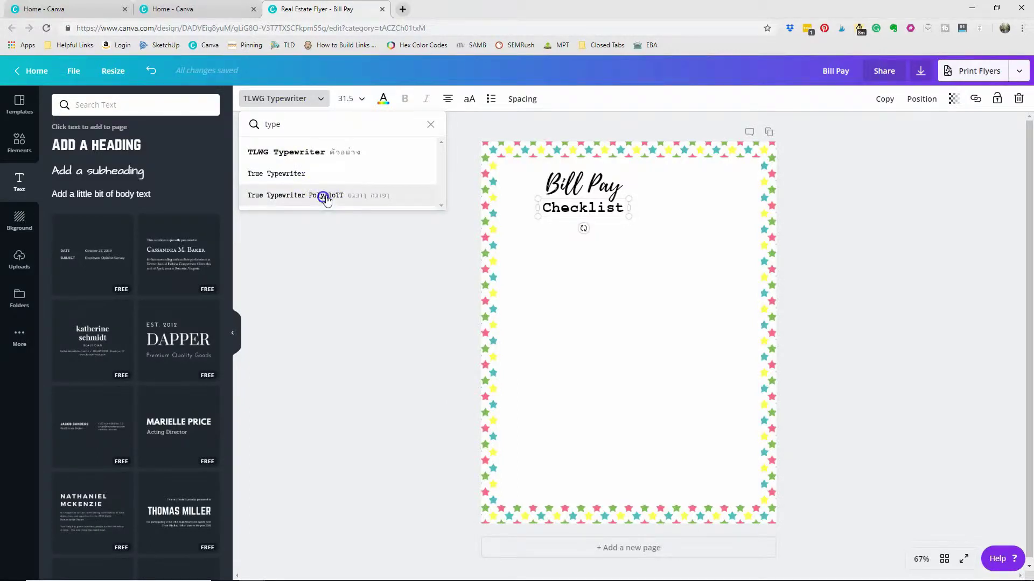
pyautogui.click(326, 196)
pyautogui.click(351, 99)
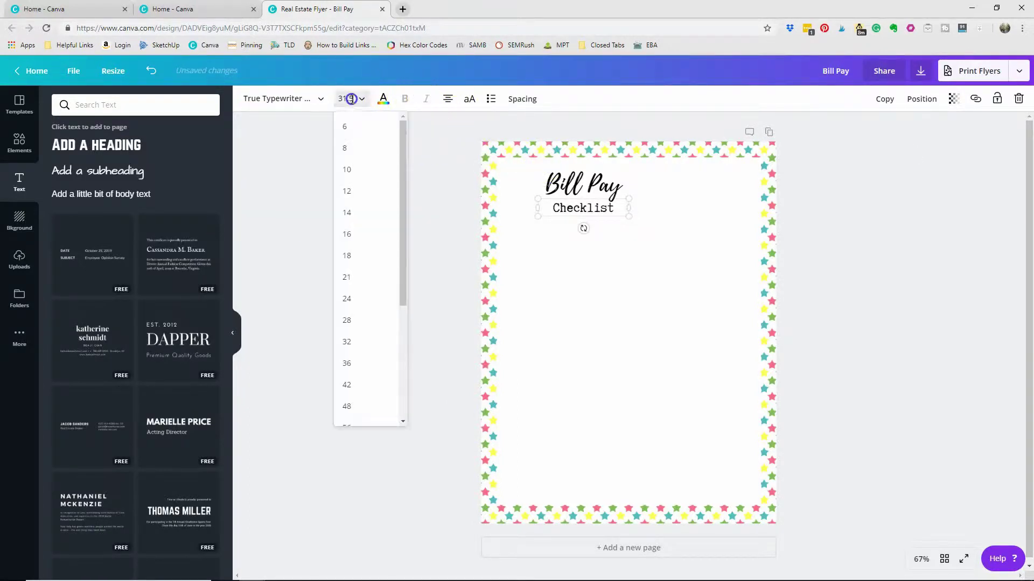
pyautogui.click(348, 405)
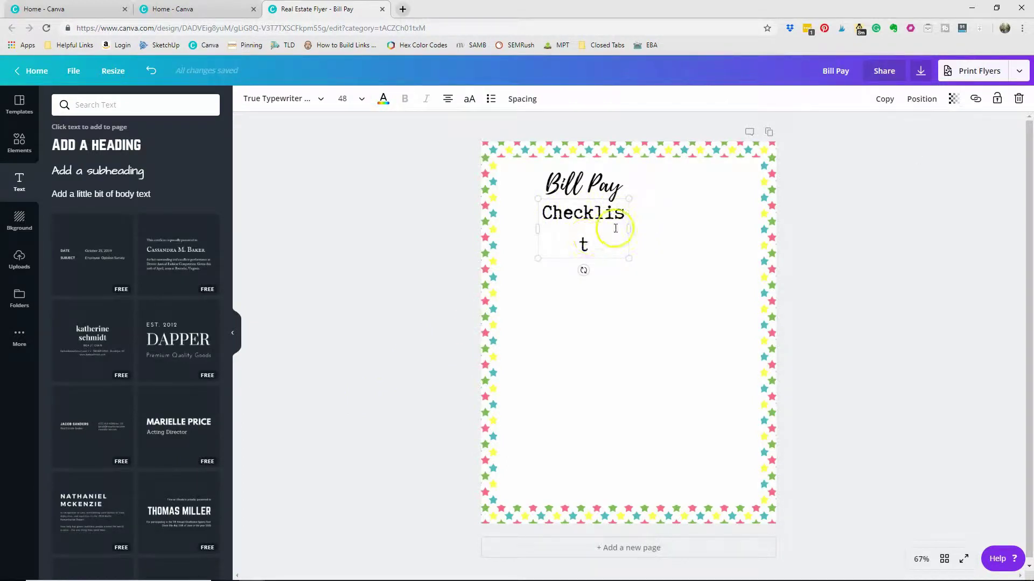
pyautogui.moveTo(636, 228); pyautogui.dragTo(707, 167)
# Set the Checklist heading's size to 56 and widen its text box so the word fits on one line
pyautogui.click(344, 99)
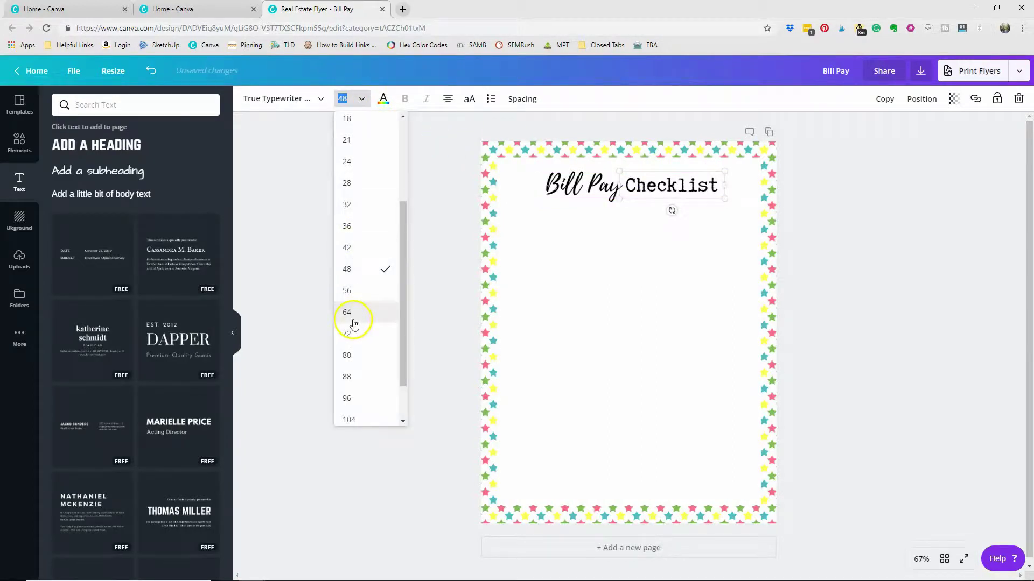
pyautogui.click(349, 291)
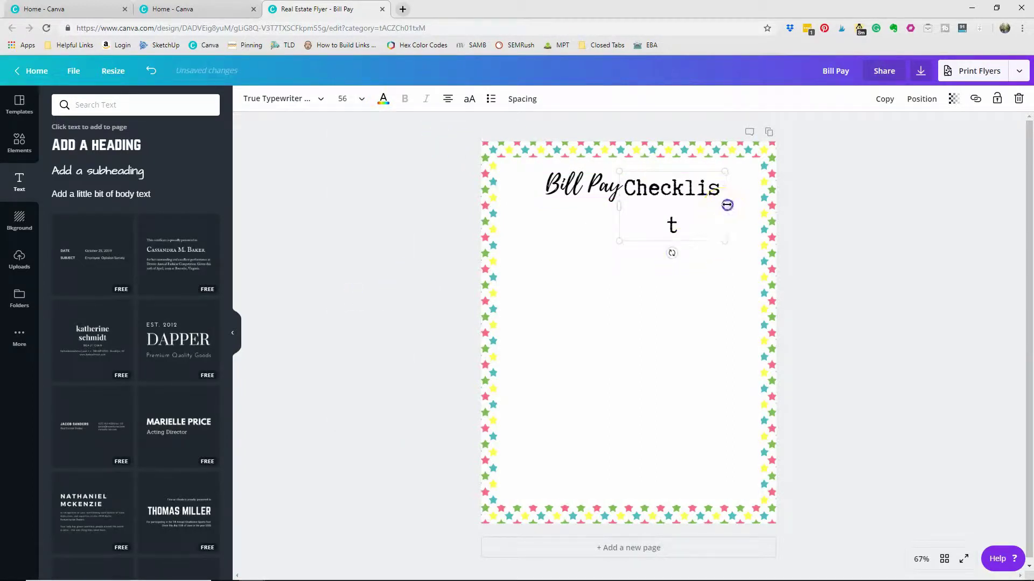
pyautogui.moveTo(726, 204); pyautogui.dragTo(717, 165)
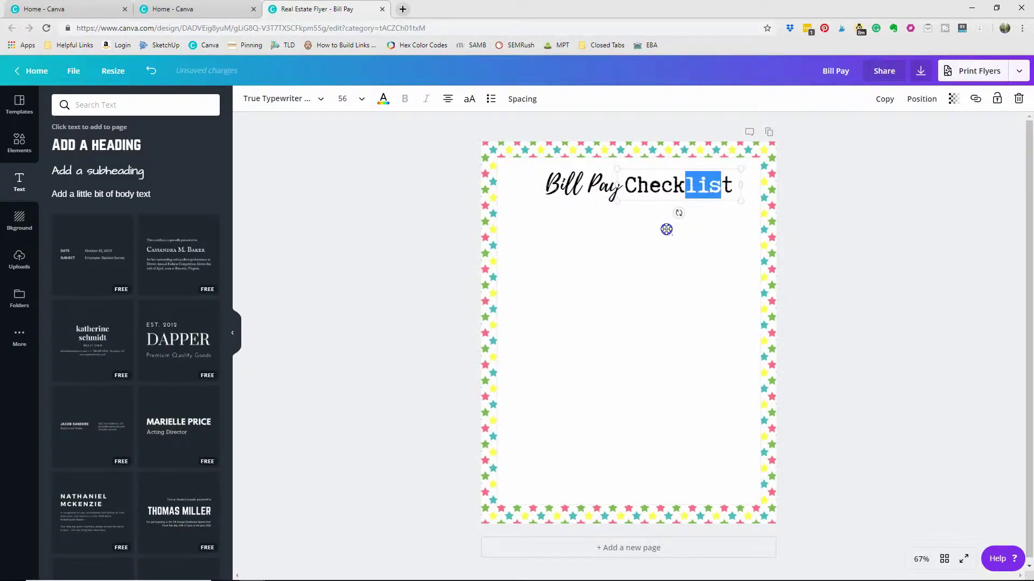
# Lock the white rectangle behind the title in place
pyautogui.click(662, 230)
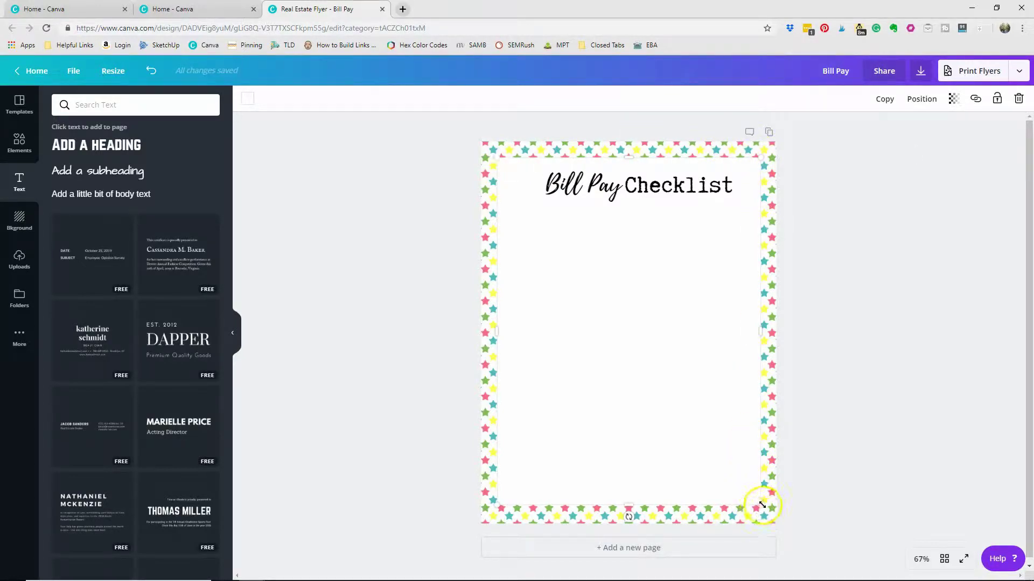
pyautogui.click(997, 100)
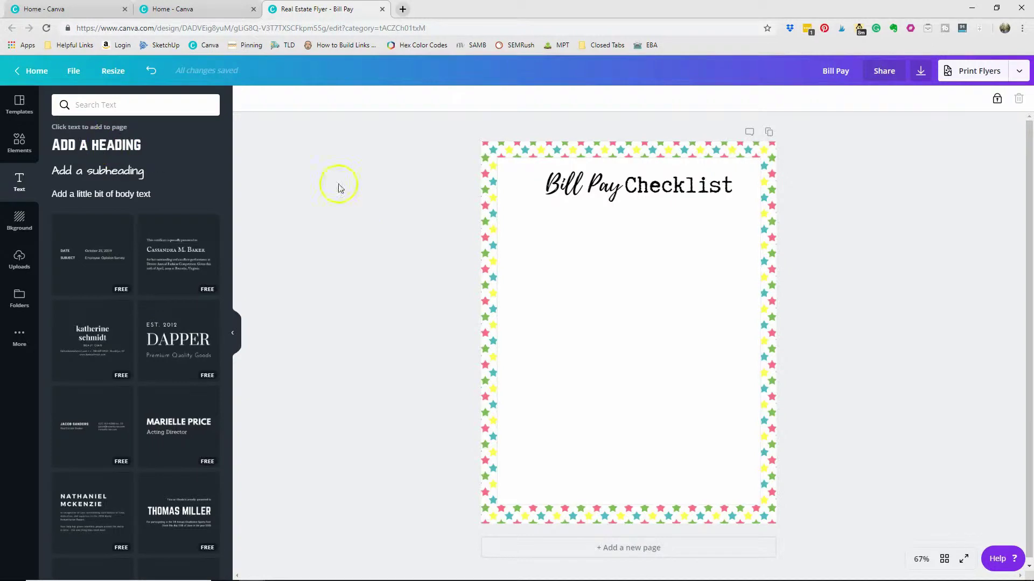
# Group the Bill Pay and Checklist headings, aligned to their middles, and centre the group horizontally near the page's upper edge
pyautogui.moveTo(527, 226); pyautogui.dragTo(721, 169)
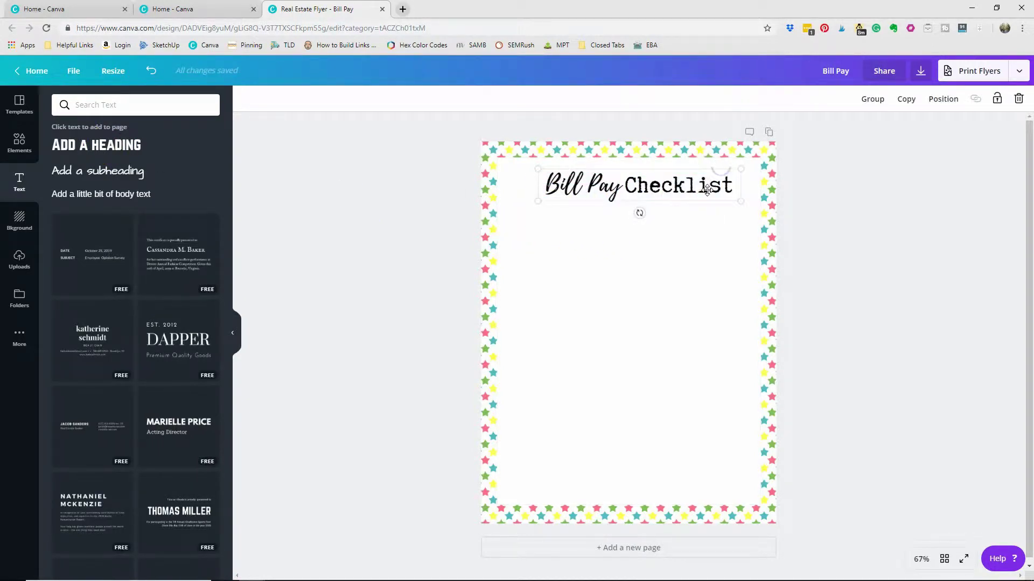
pyautogui.click(937, 101)
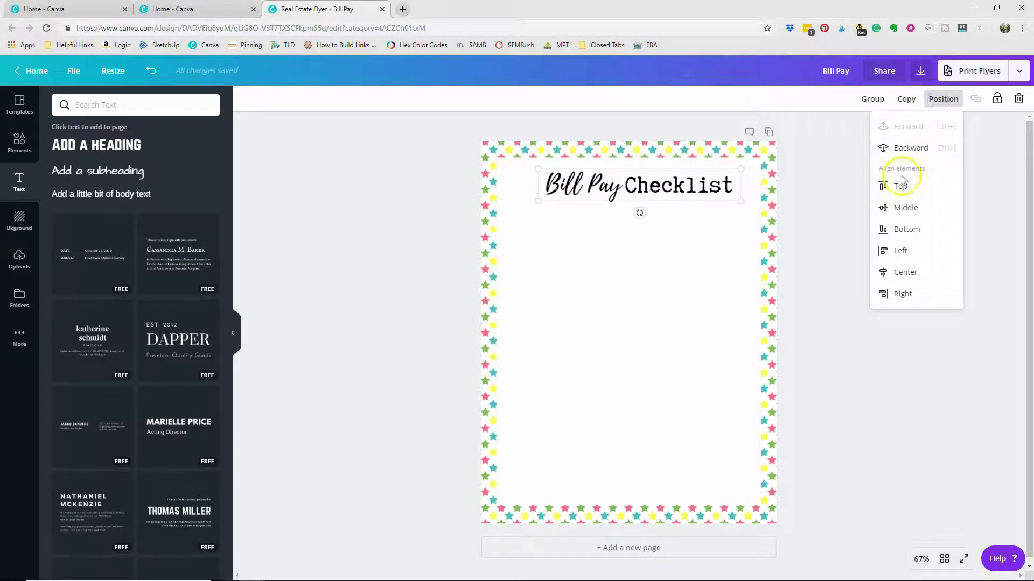
pyautogui.click(886, 207)
pyautogui.click(869, 99)
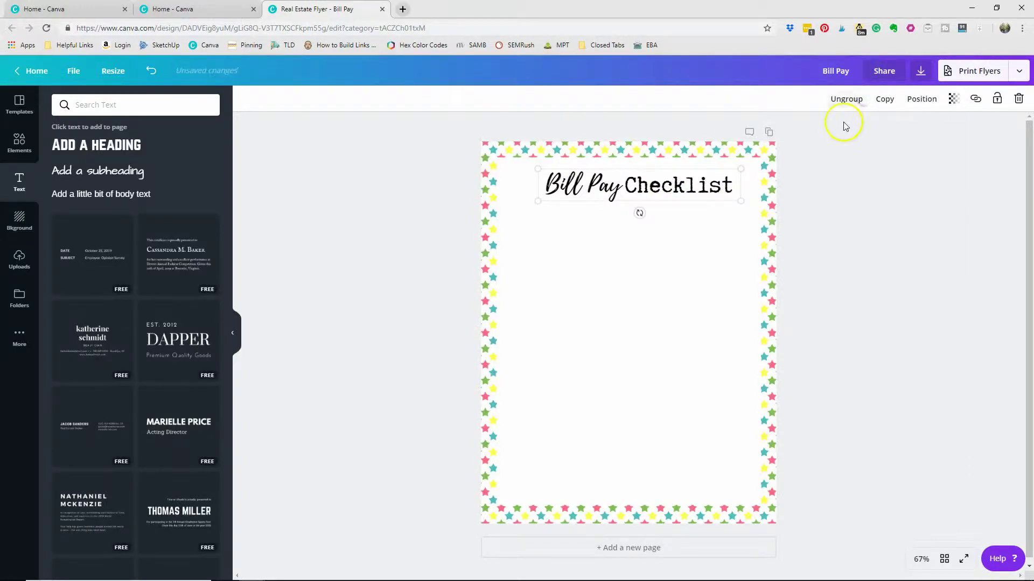
pyautogui.moveTo(662, 185)
pyautogui.mouseDown()
pyautogui.moveTo(654, 189)
pyautogui.moveTo(668, 196)
pyautogui.moveTo(605, 184)
pyautogui.moveTo(613, 237)
pyautogui.moveTo(657, 188)
pyautogui.mouseUp()
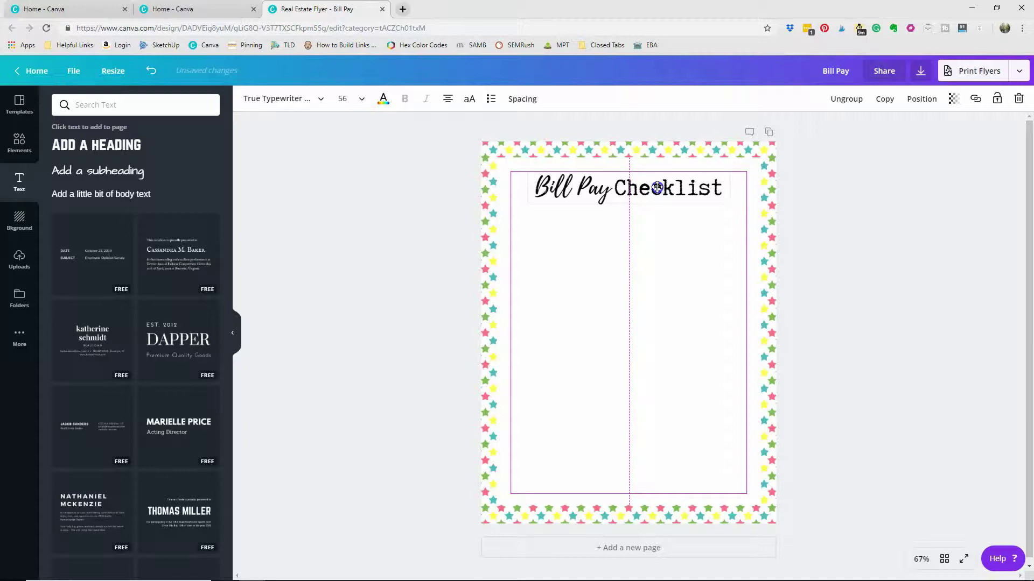
# Settle the grouped title on the page's vertical centre line and deselect it
pyautogui.moveTo(657, 187); pyautogui.dragTo(658, 187)
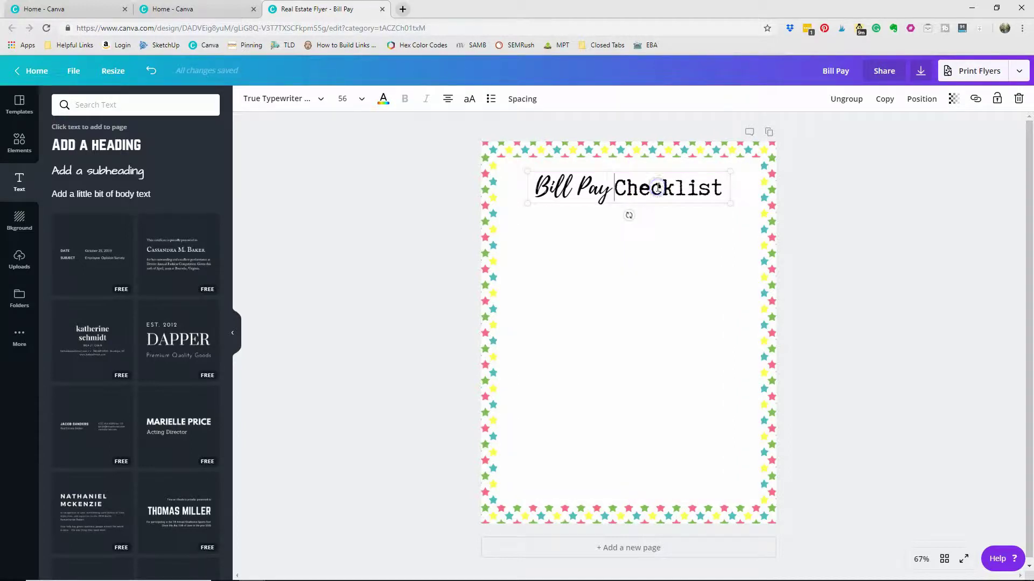
pyautogui.click(379, 179)
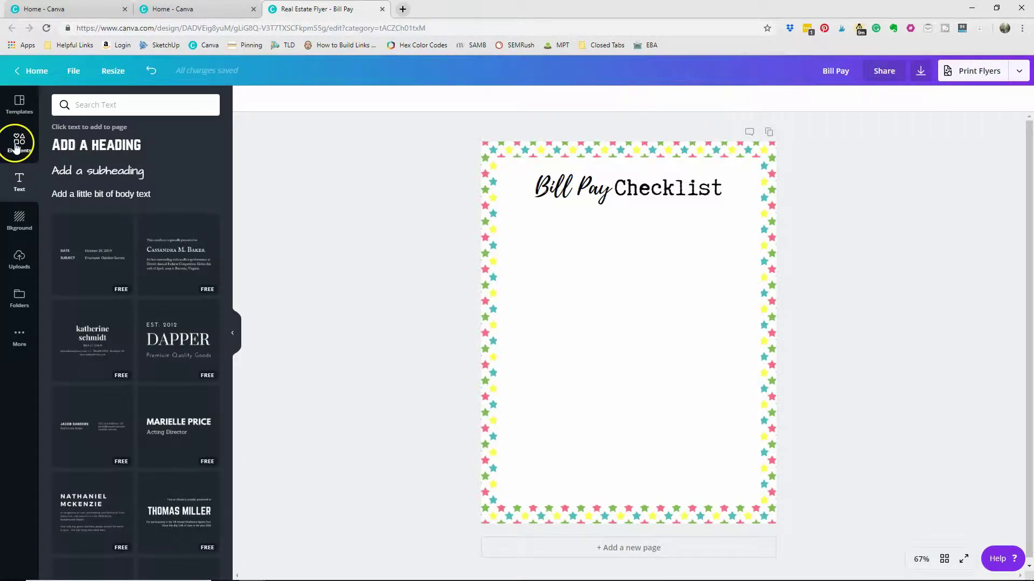
# Add a rounded five-pointed star from the Shapes elements to the page
pyautogui.click(17, 143)
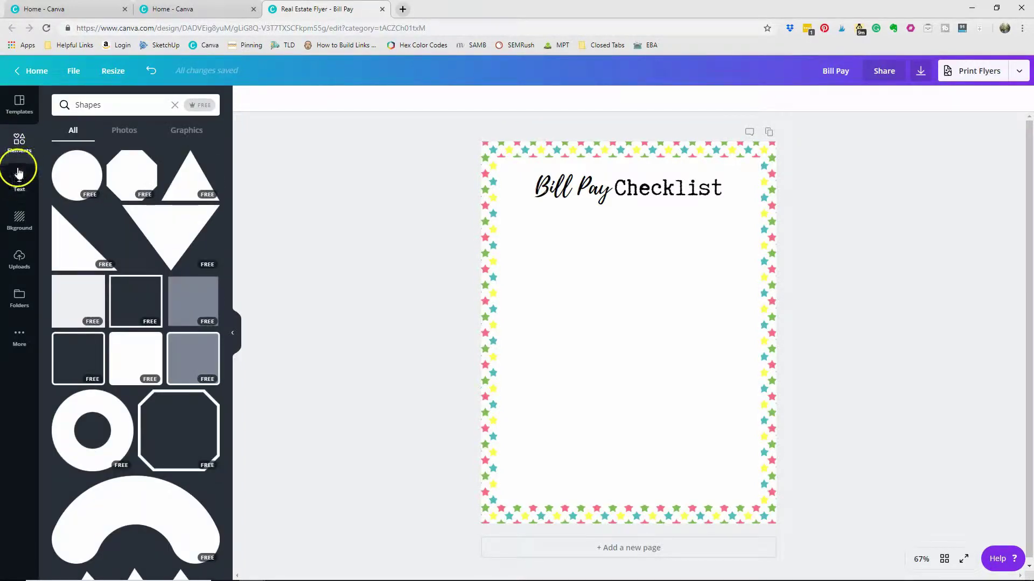
pyautogui.scroll(-5, 49, 539)
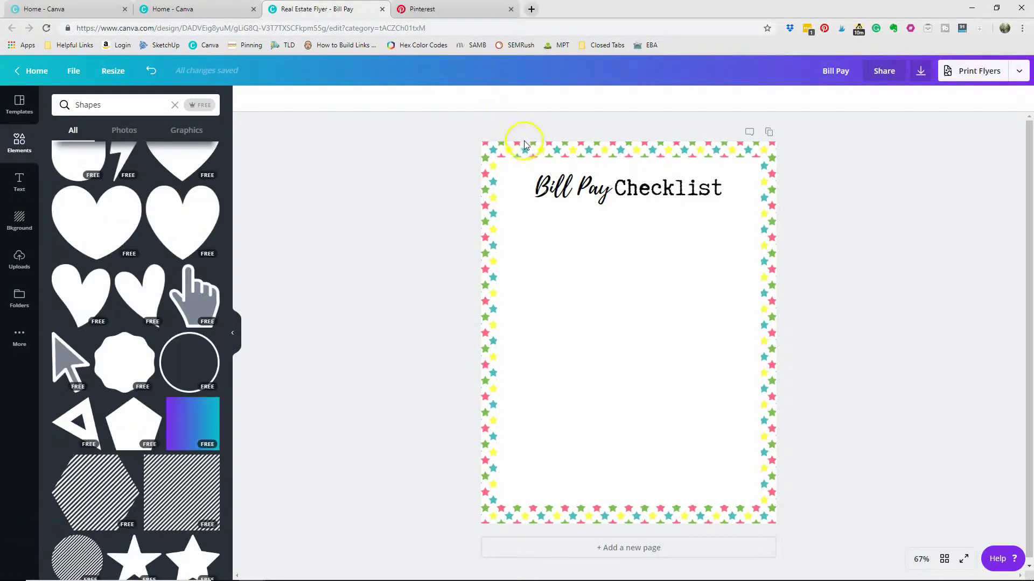
pyautogui.scroll(-3, 90, 383)
pyautogui.scroll(-1, 90, 384)
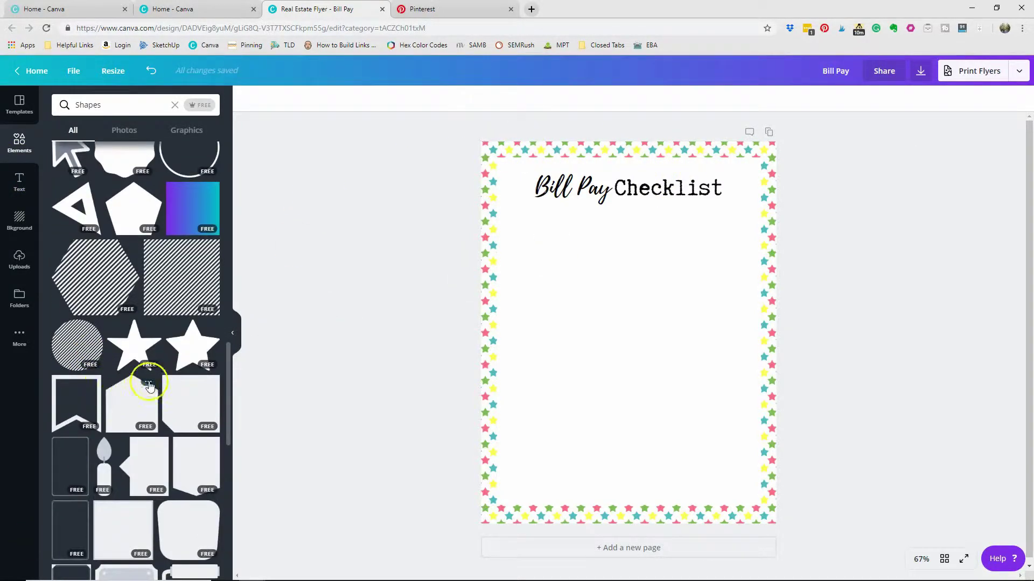
pyautogui.click(187, 351)
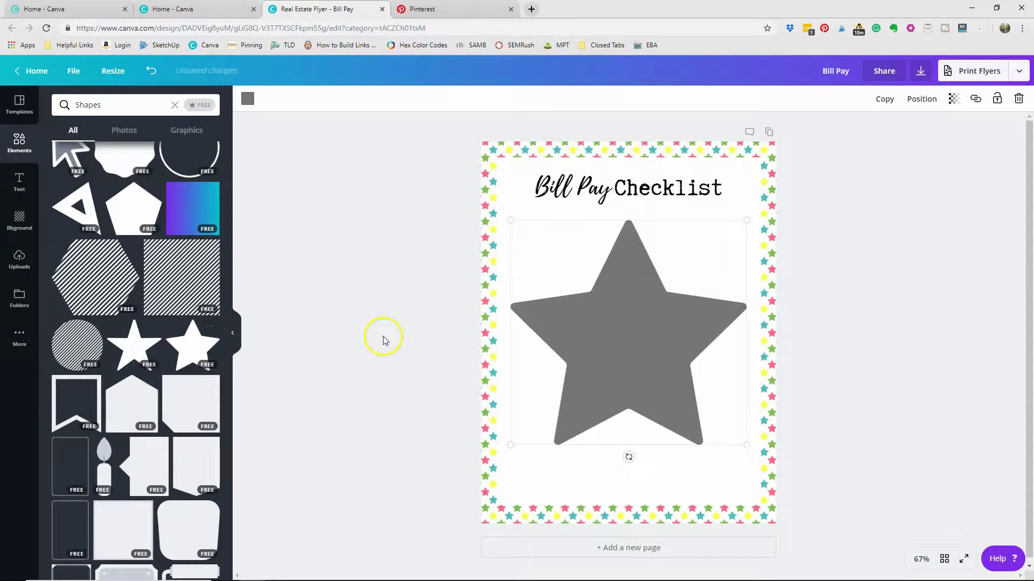
# Colour the star pink from the NEW TLD palette and set its transparency to 50
pyautogui.click(248, 99)
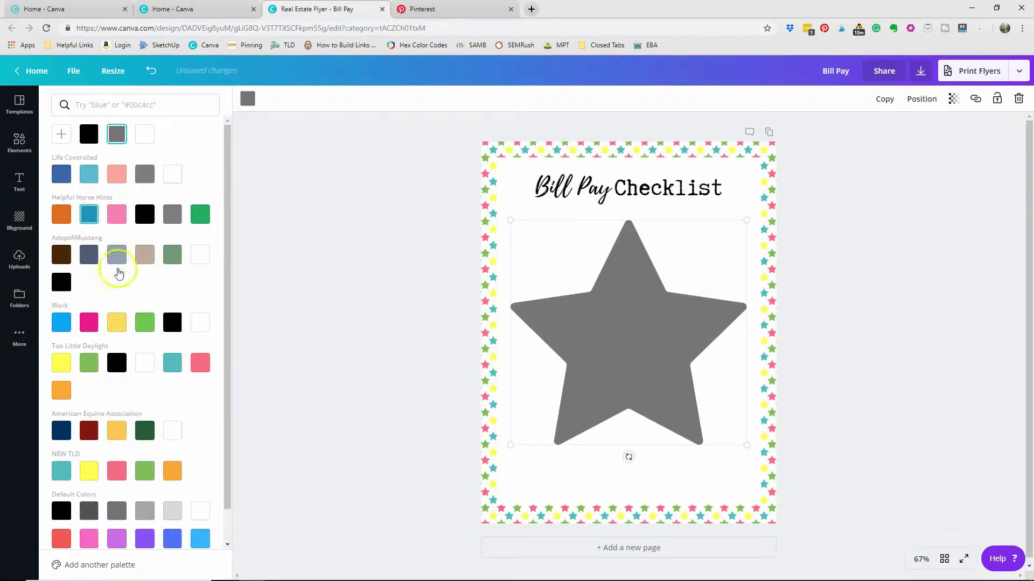
pyautogui.click(117, 471)
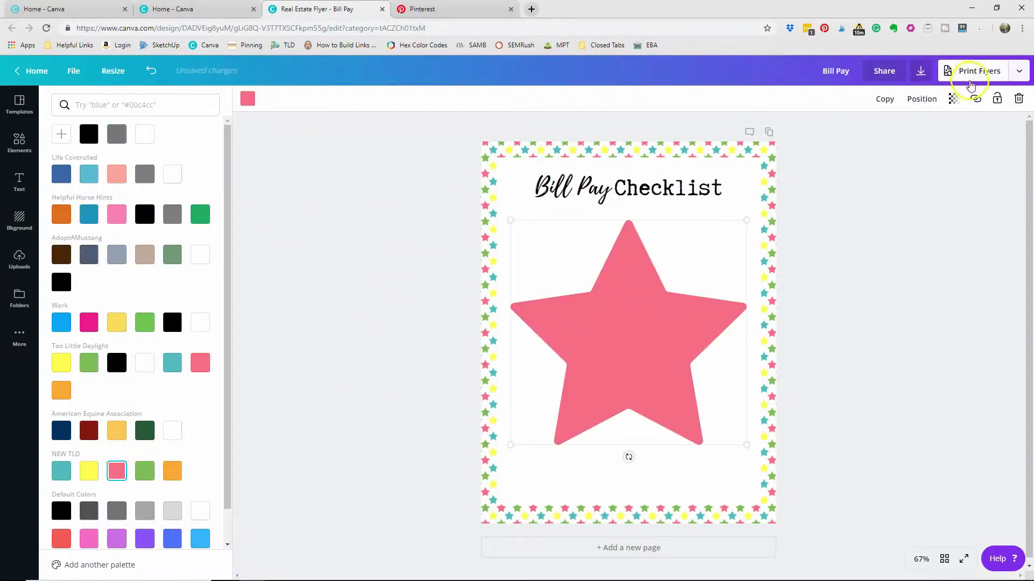
pyautogui.click(953, 98)
pyautogui.moveTo(886, 132); pyautogui.dragTo(889, 127)
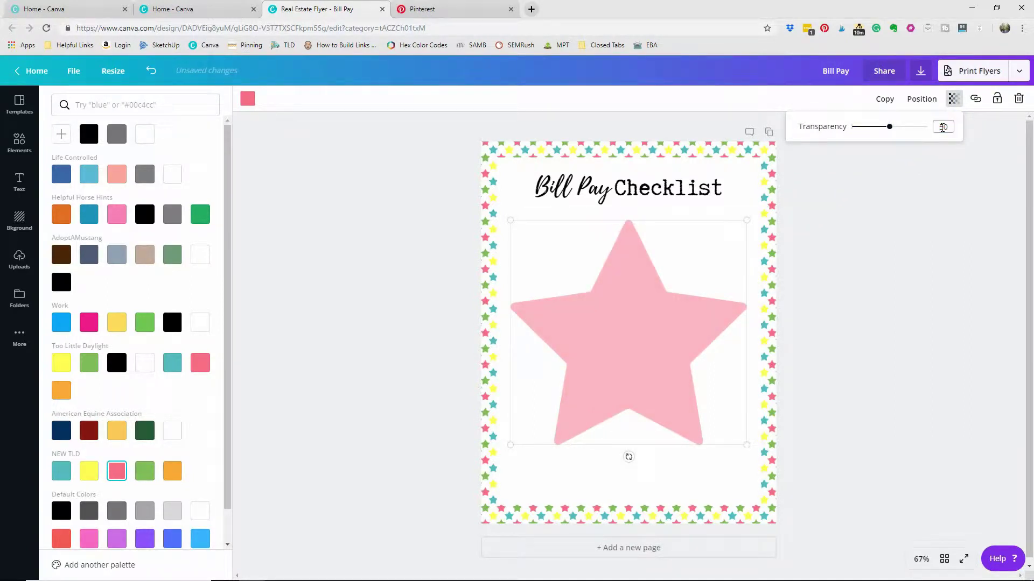
pyautogui.click(425, 203)
# Shrink the star to a small icon centred just beneath the title
pyautogui.click(614, 282)
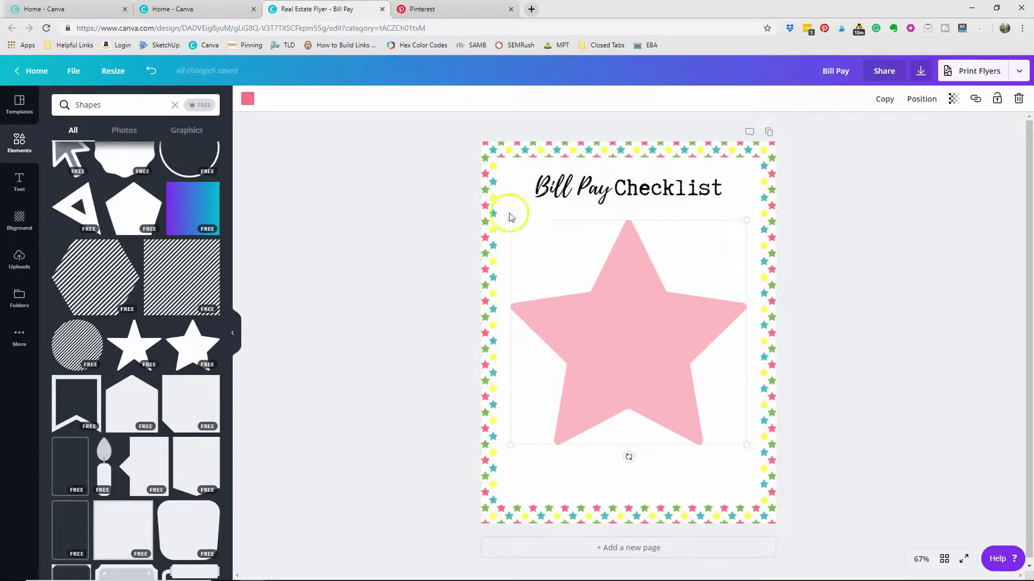
pyautogui.moveTo(511, 220); pyautogui.dragTo(626, 236)
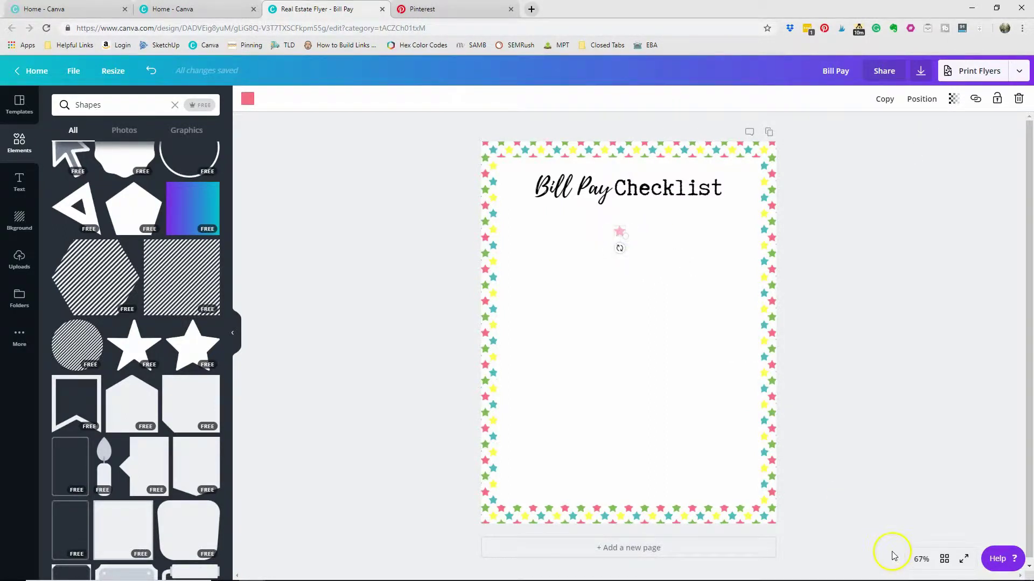
pyautogui.click(921, 558)
pyautogui.click(915, 389)
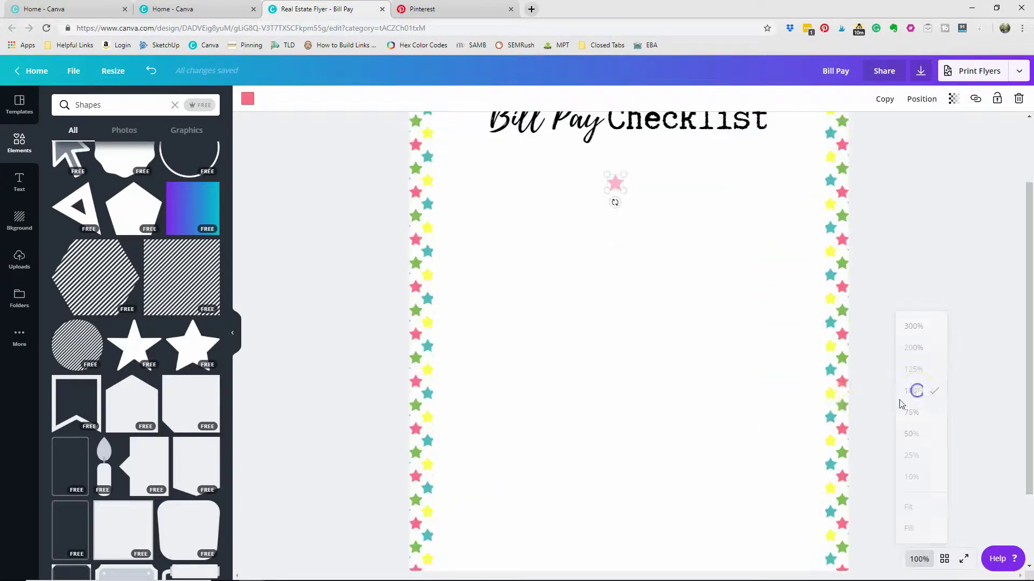
pyautogui.scroll(2, 689, 430)
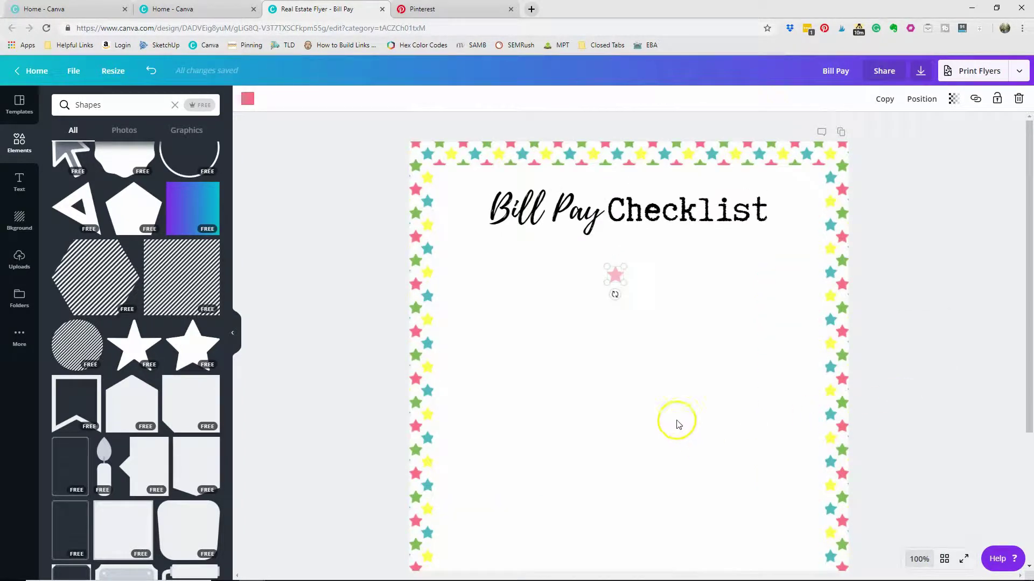
# Duplicate the small pink star until there are twelve stars, one for each month
pyautogui.moveTo(615, 274); pyautogui.dragTo(616, 275)
pyautogui.click(619, 270)
pyautogui.moveTo(634, 277); pyautogui.dragTo(640, 277)
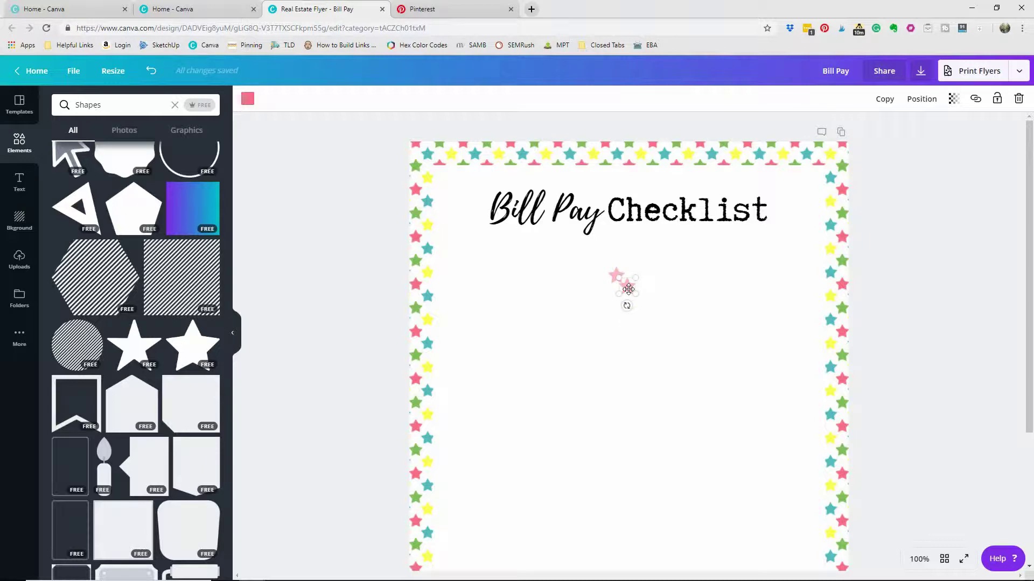
pyautogui.moveTo(629, 290)
pyautogui.mouseDown()
pyautogui.moveTo(653, 303)
pyautogui.moveTo(625, 286)
pyautogui.mouseUp()
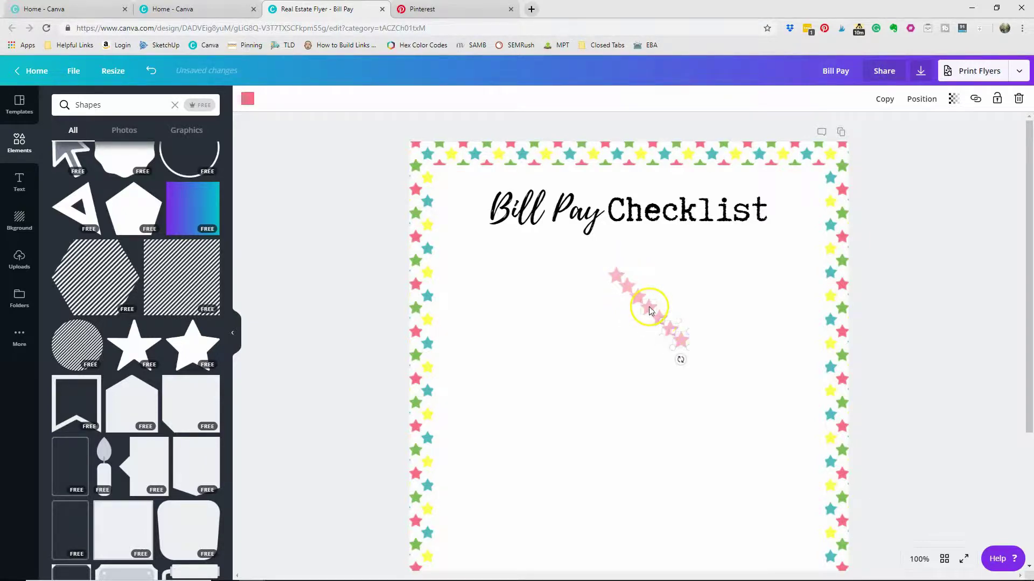
pyautogui.hotkey('ctrl', 'd')
pyautogui.hotkey('ctrl', 'd')
pyautogui.hotkey('ctrl', 'd')
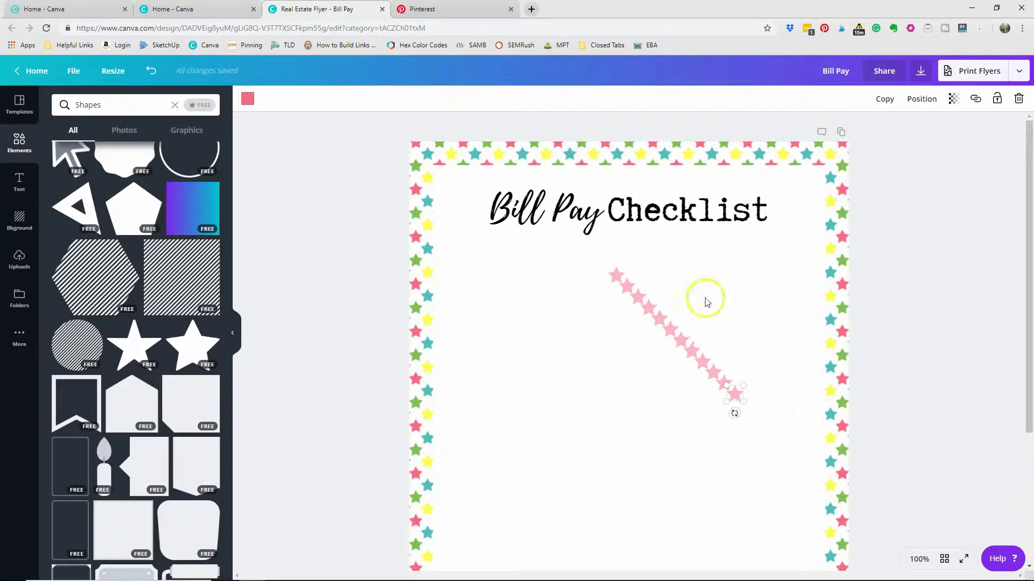
pyautogui.click(275, 262)
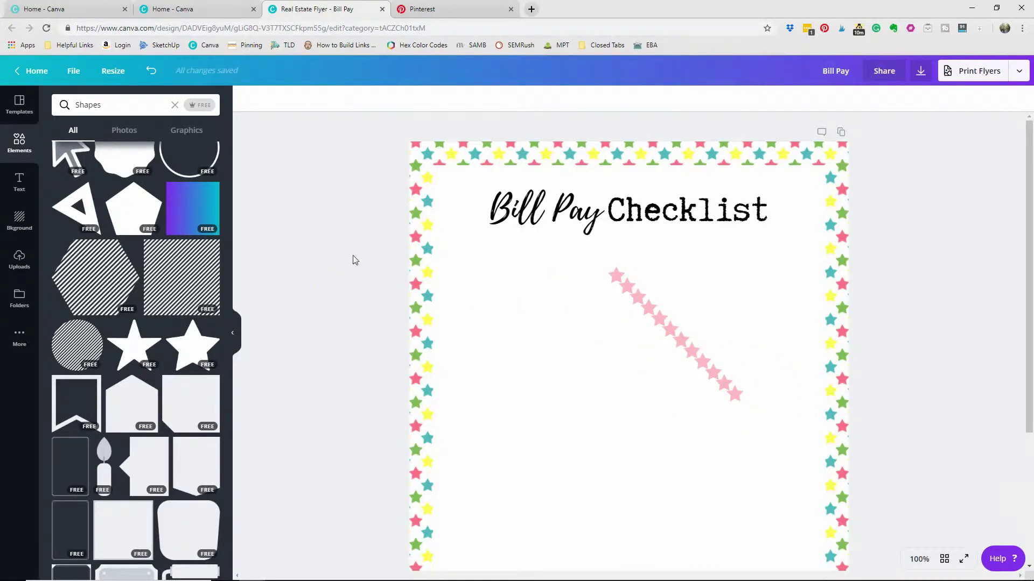
# Move the first star up beneath Bill Pay and the last star level with it beside the right border
pyautogui.moveTo(614, 273); pyautogui.dragTo(580, 251)
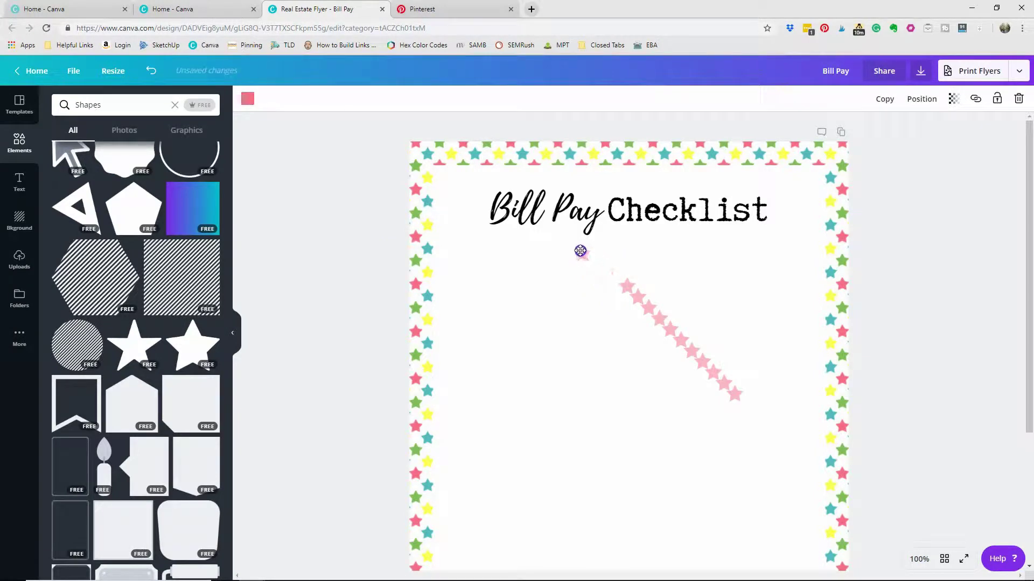
pyautogui.moveTo(734, 388); pyautogui.dragTo(800, 253)
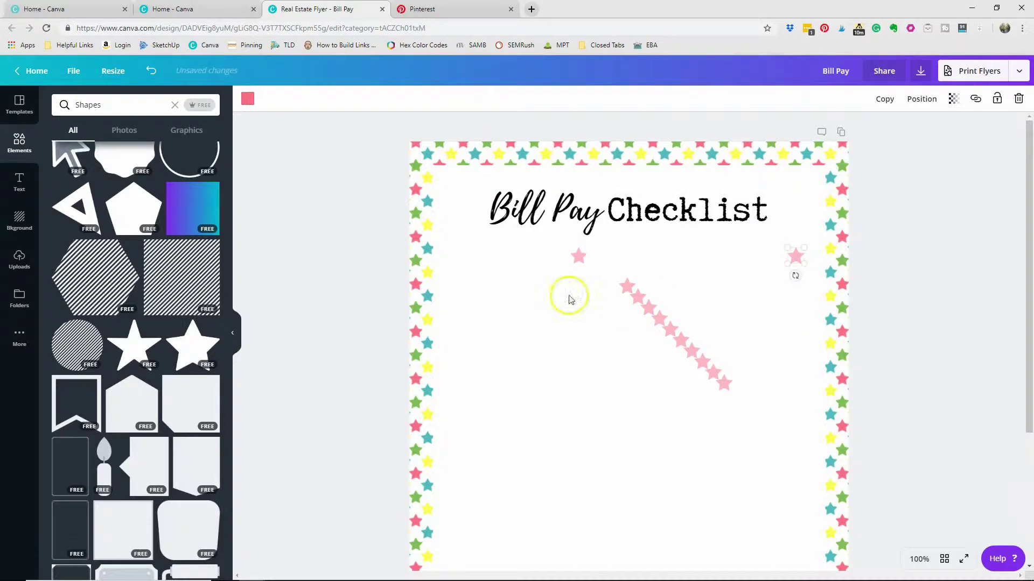
pyautogui.moveTo(793, 256)
pyautogui.mouseDown()
pyautogui.moveTo(795, 268)
pyautogui.moveTo(793, 253)
pyautogui.mouseUp()
pyautogui.click(676, 293)
# Align all twelve stars to their middles so they form one horizontal line
pyautogui.moveTo(546, 246); pyautogui.dragTo(812, 435)
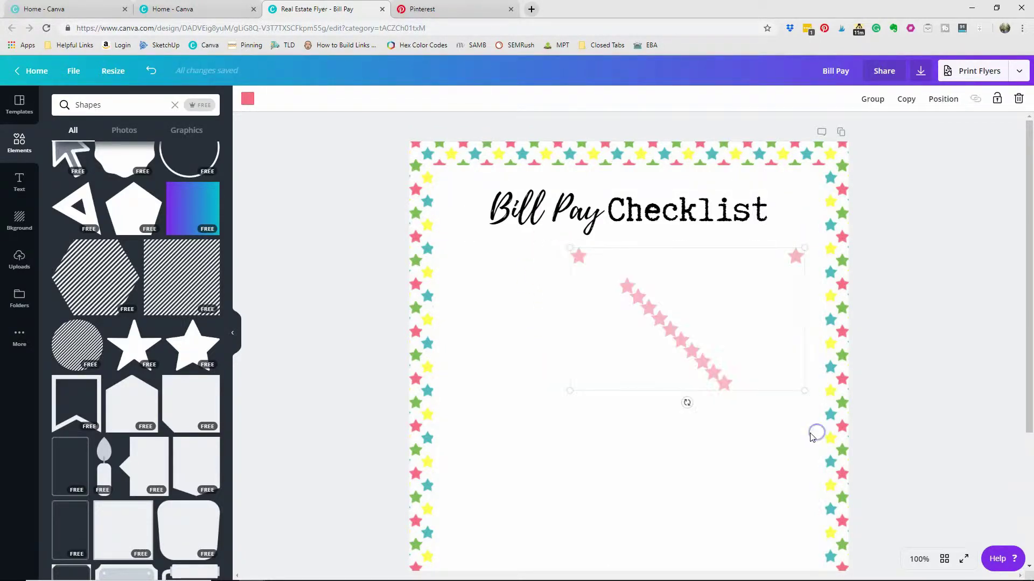
pyautogui.click(946, 102)
pyautogui.click(896, 252)
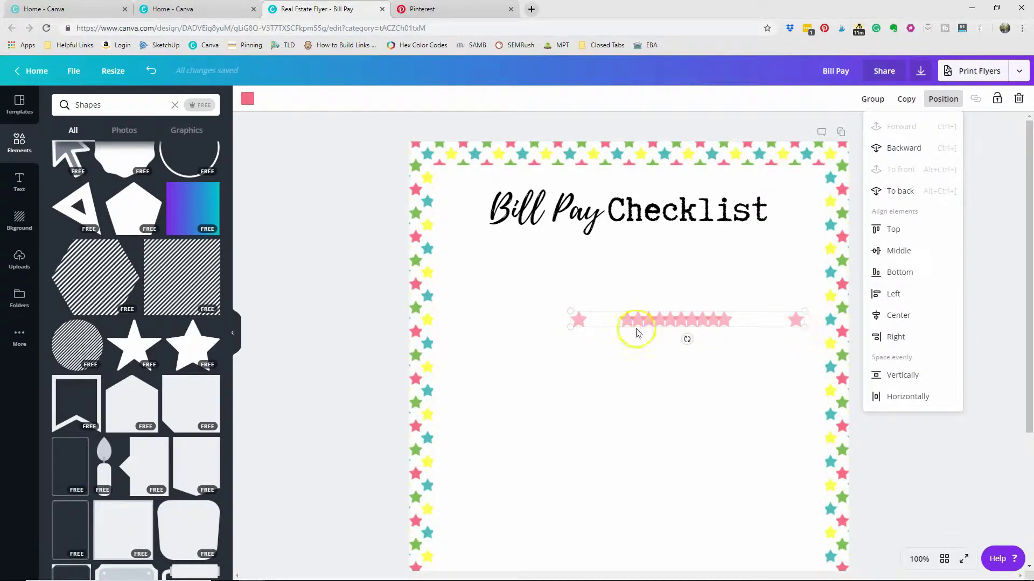
pyautogui.click(509, 312)
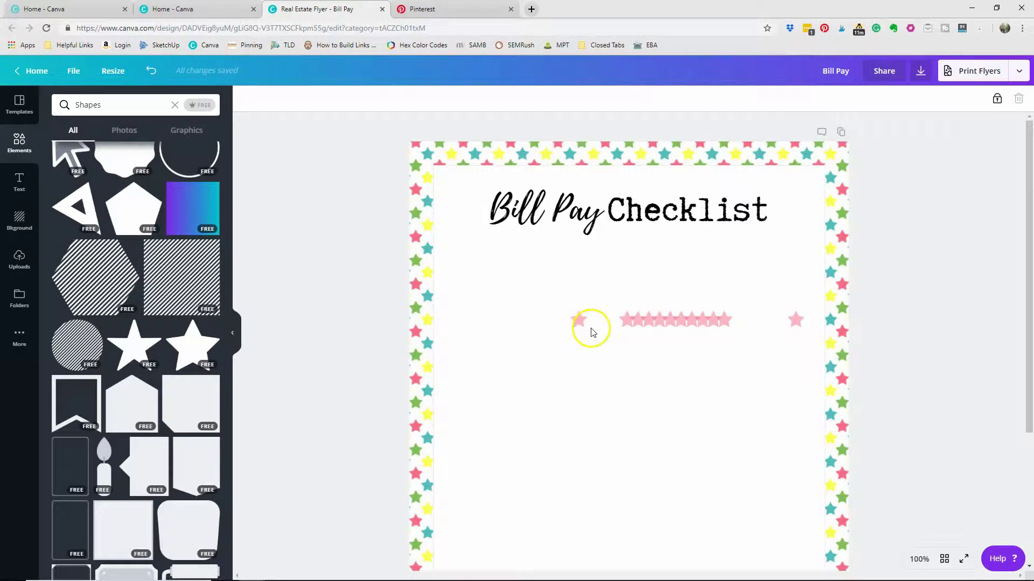
# Move the two end stars slightly further apart and space all twelve stars evenly horizontally
pyautogui.moveTo(579, 320)
pyautogui.mouseDown()
pyautogui.moveTo(566, 277)
pyautogui.moveTo(573, 323)
pyautogui.moveTo(564, 322)
pyautogui.mouseUp()
pyautogui.moveTo(796, 321); pyautogui.dragTo(803, 320)
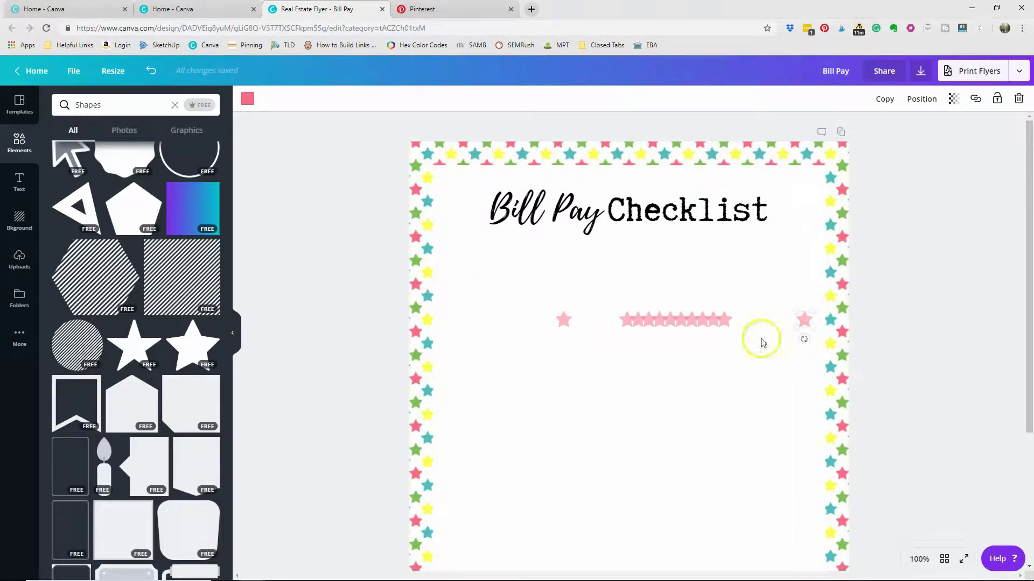
pyautogui.moveTo(542, 354); pyautogui.dragTo(812, 296)
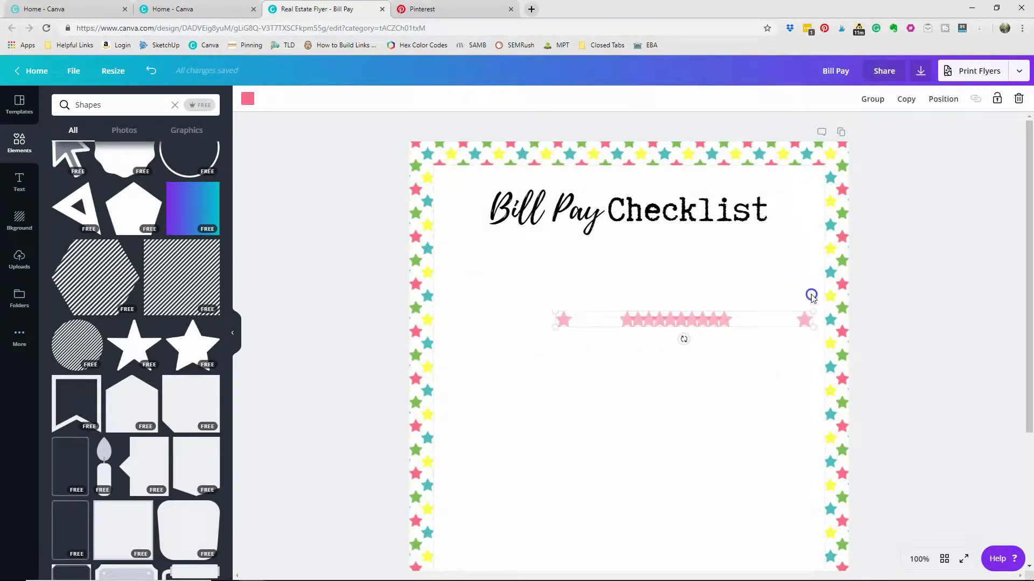
pyautogui.click(941, 100)
pyautogui.click(909, 364)
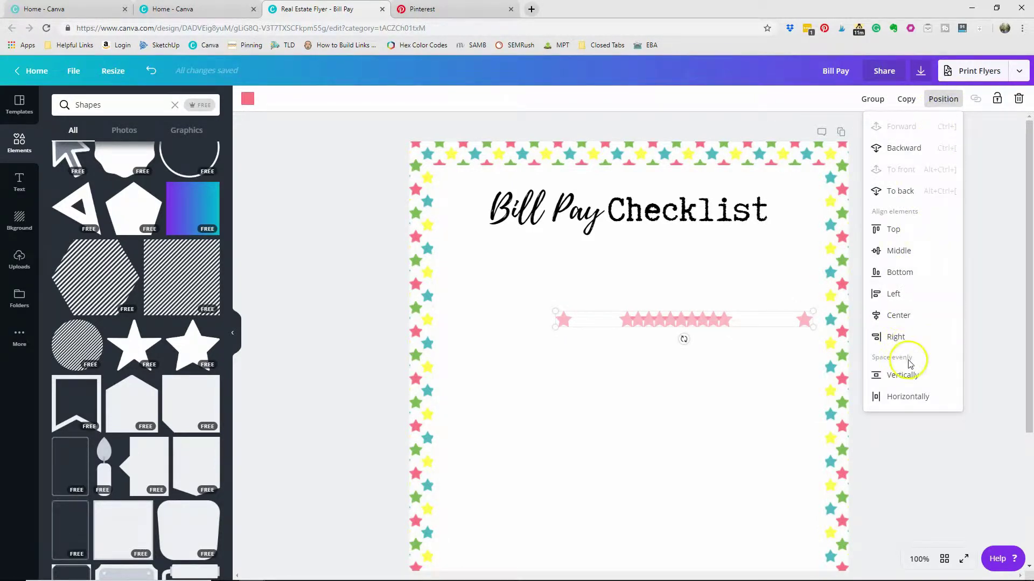
pyautogui.click(900, 398)
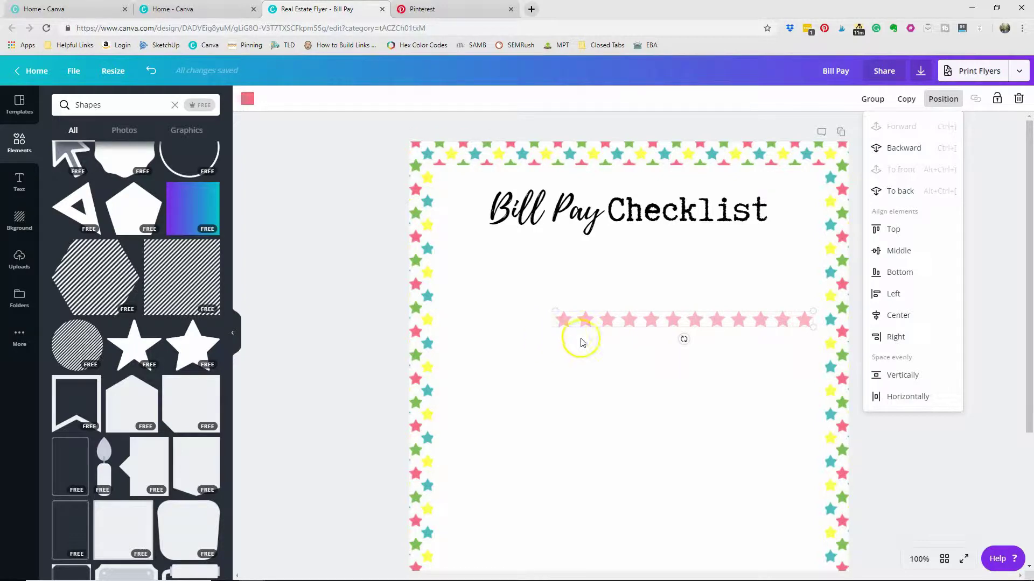
pyautogui.click(719, 370)
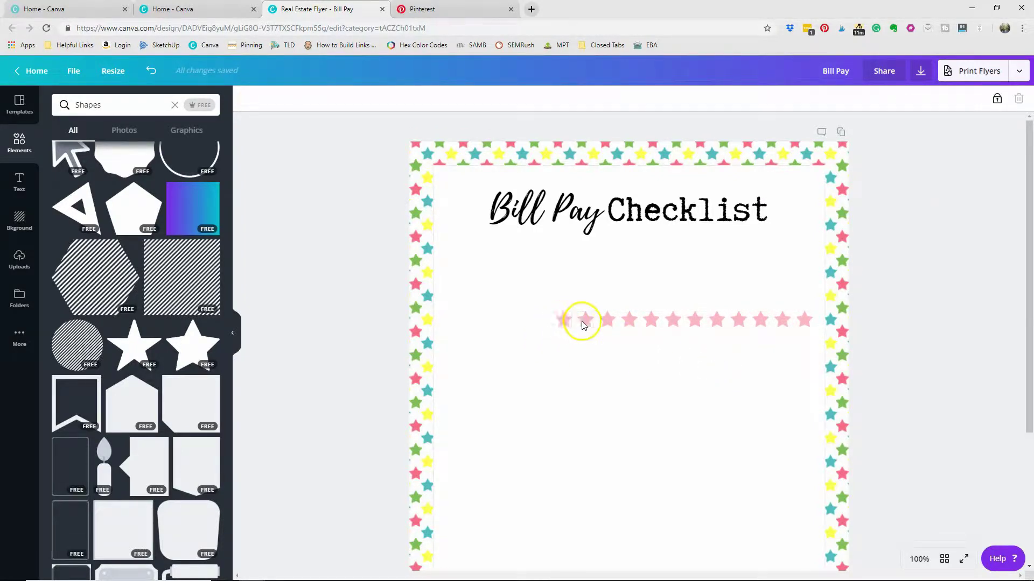
# Move the leftmost star inward to tighten the row and space the twelve stars evenly horizontally again
pyautogui.moveTo(577, 300); pyautogui.dragTo(748, 330)
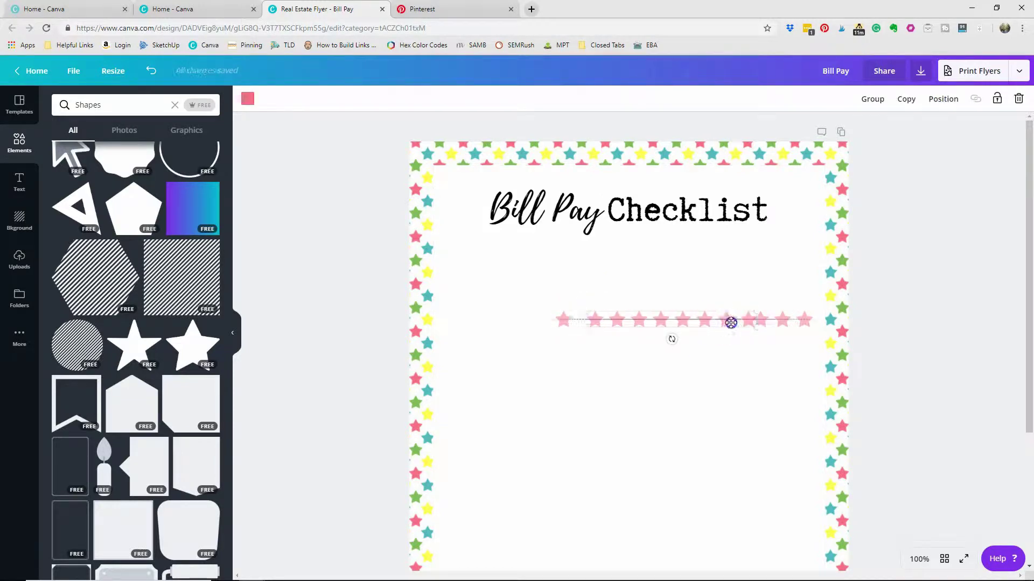
pyautogui.moveTo(561, 319); pyautogui.dragTo(576, 320)
pyautogui.click(556, 351)
pyautogui.moveTo(545, 368); pyautogui.dragTo(815, 292)
pyautogui.click(941, 104)
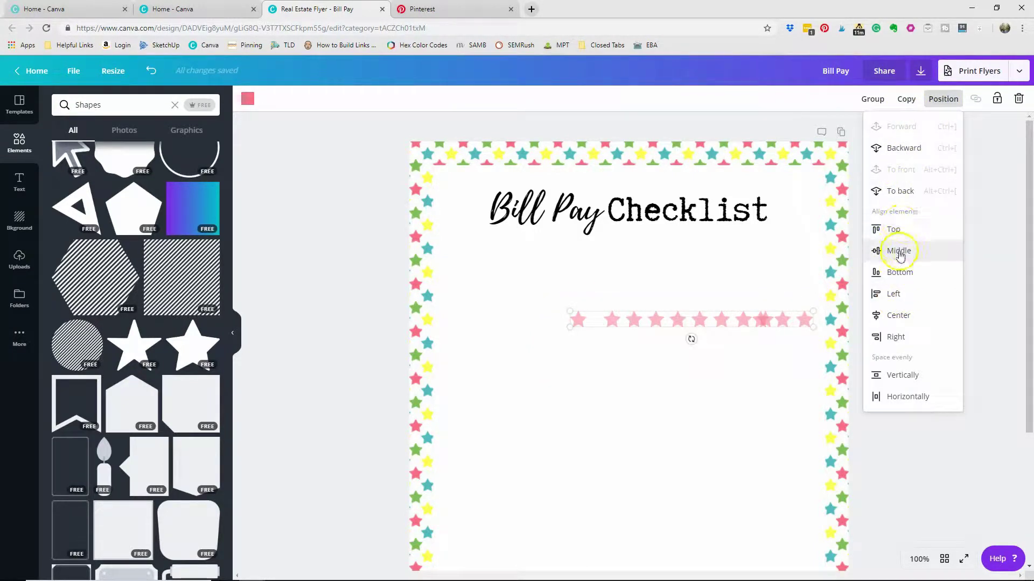
pyautogui.click(894, 397)
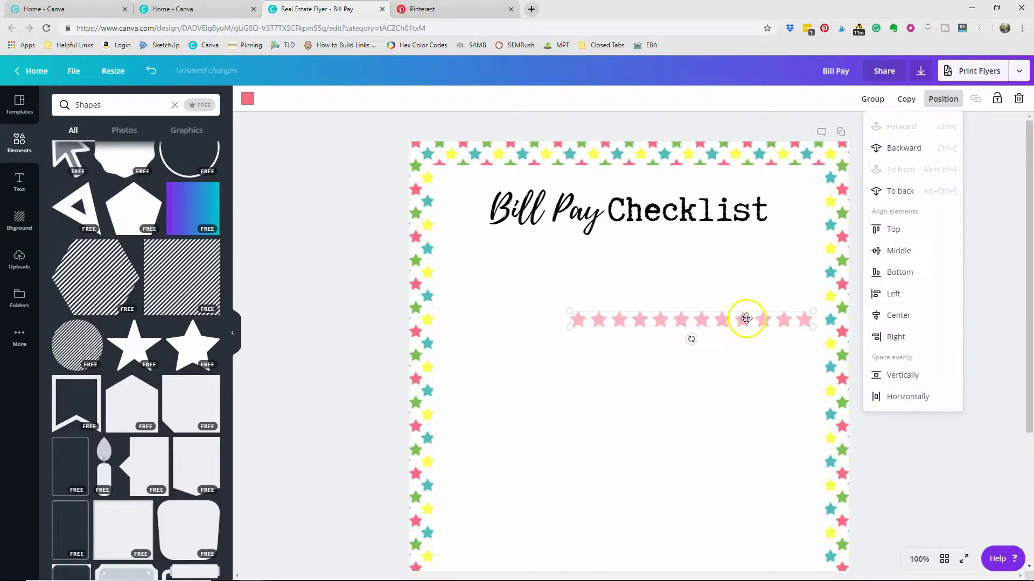
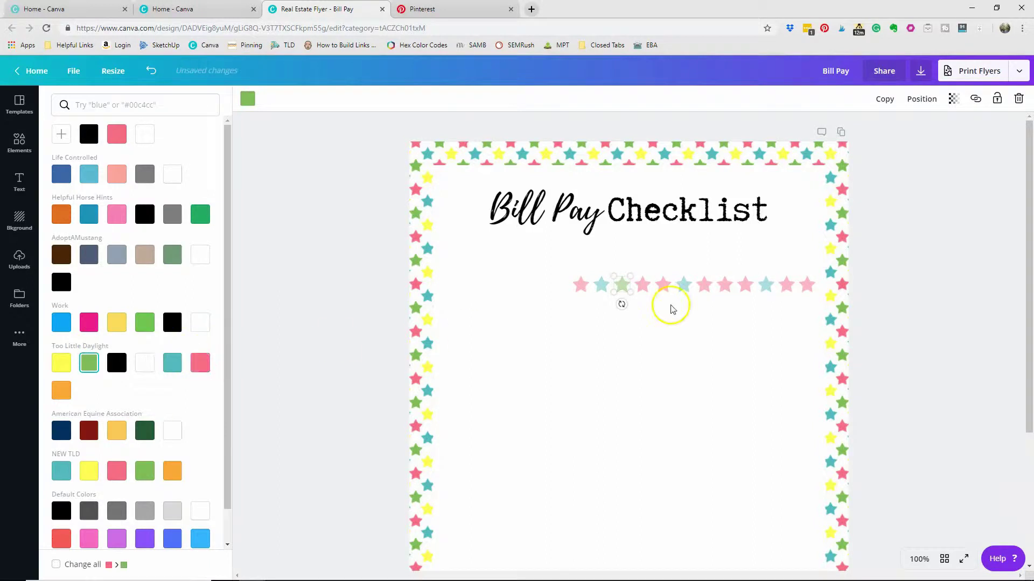
# Colour the seventh and eleventh stars in the row green from the Too Little Daylight palette
pyautogui.click(704, 285)
pyautogui.click(88, 362)
pyautogui.click(785, 285)
pyautogui.click(89, 362)
# Colour the fourth, eighth and twelfth stars in the row yellow from the Too Little Daylight palette
pyautogui.click(642, 285)
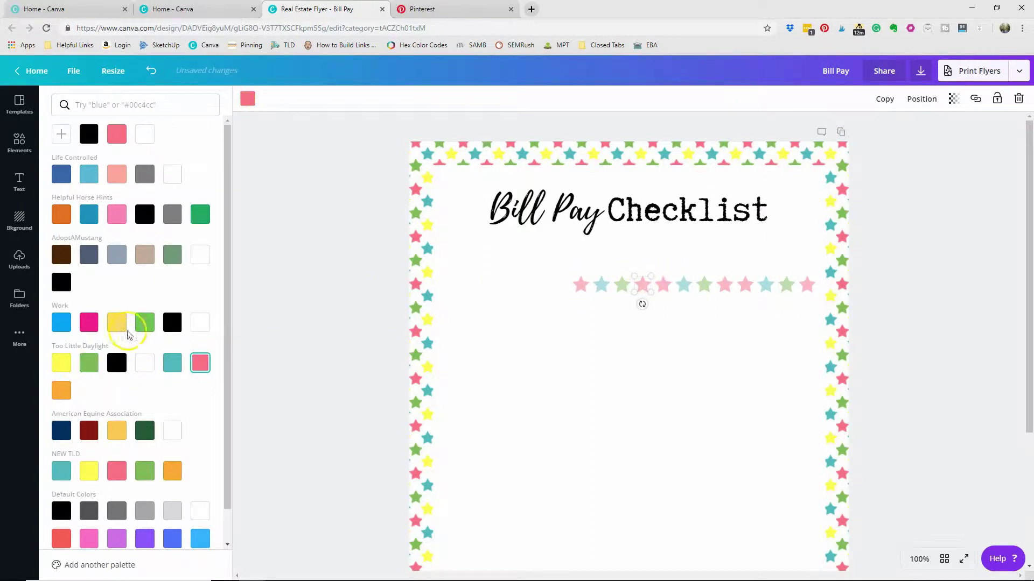
pyautogui.click(61, 363)
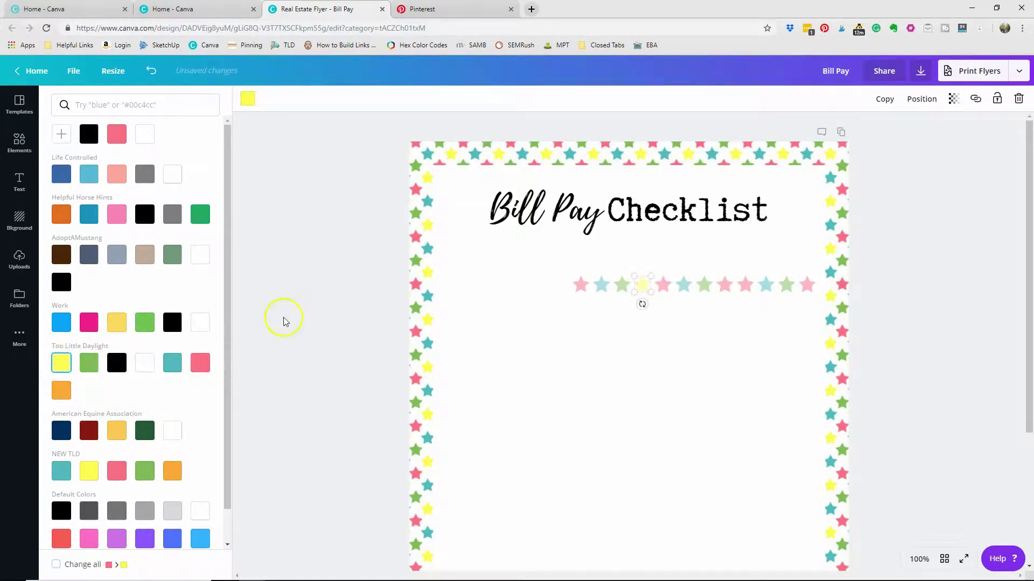
pyautogui.click(727, 284)
pyautogui.click(61, 362)
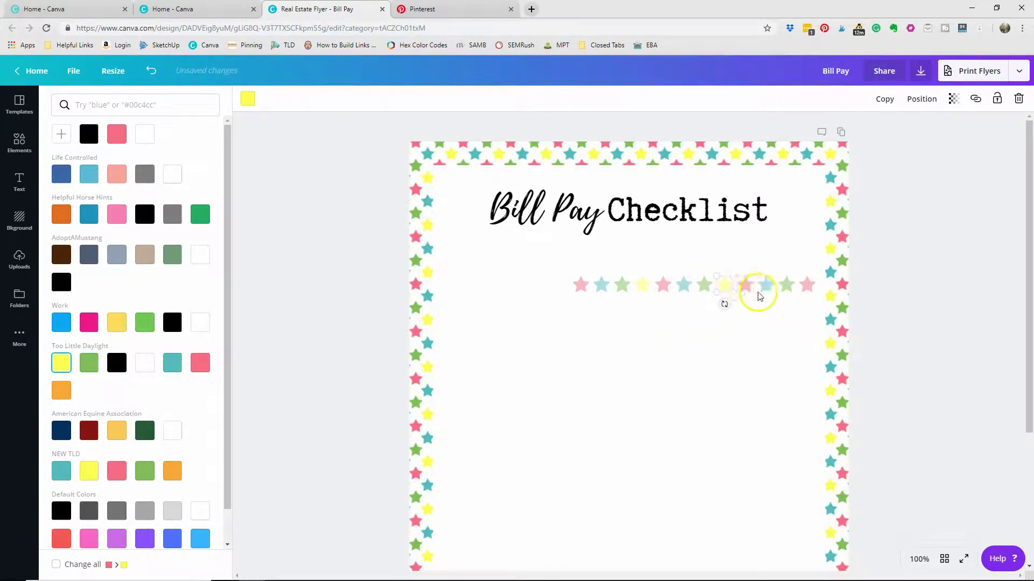
pyautogui.click(806, 285)
pyautogui.click(62, 363)
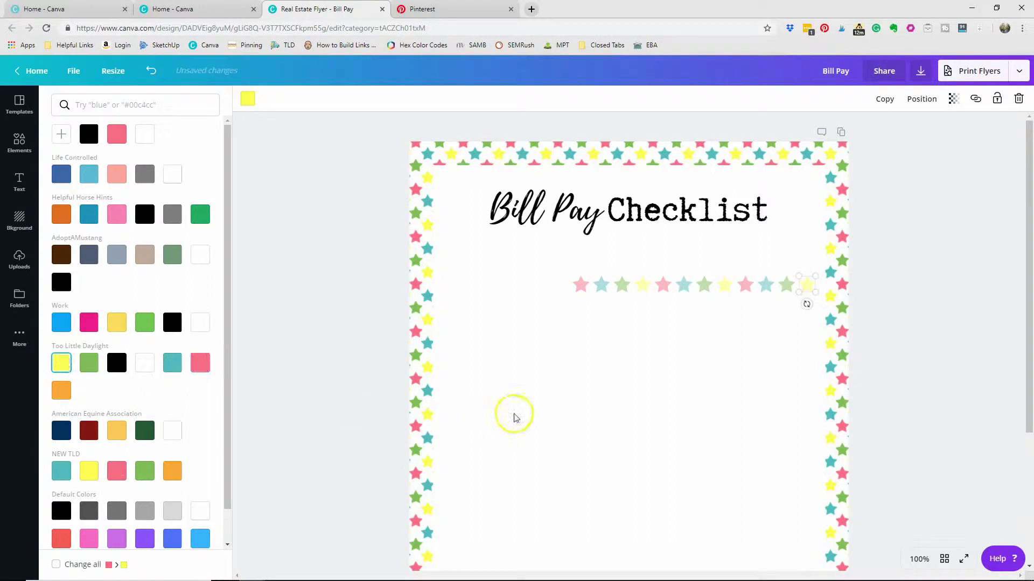
# Group the twelve stars into one row and move the row up closer beneath the title
pyautogui.click(525, 397)
pyautogui.moveTo(538, 310); pyautogui.dragTo(807, 272)
pyautogui.click(872, 99)
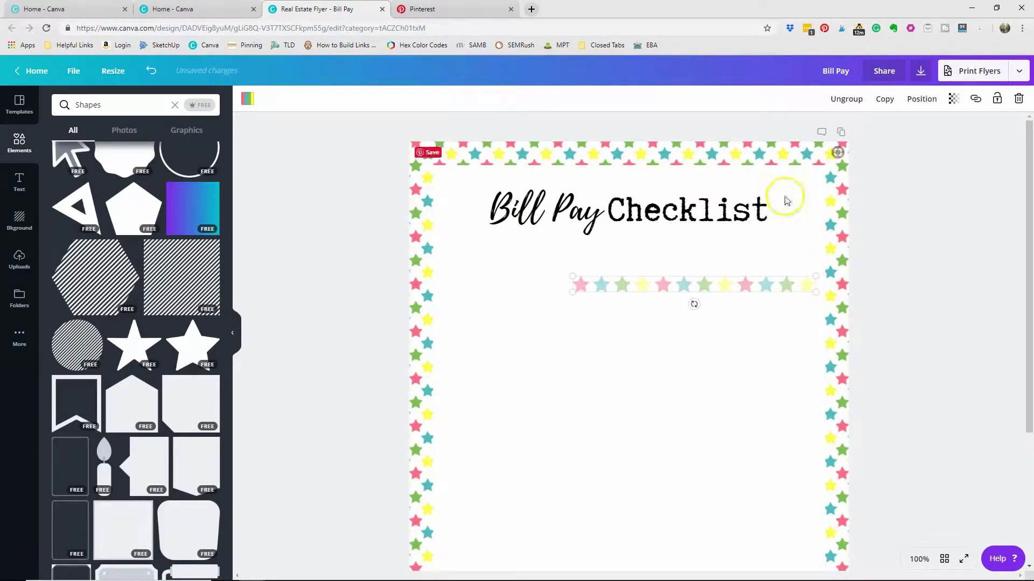
pyautogui.moveTo(746, 281); pyautogui.dragTo(748, 263)
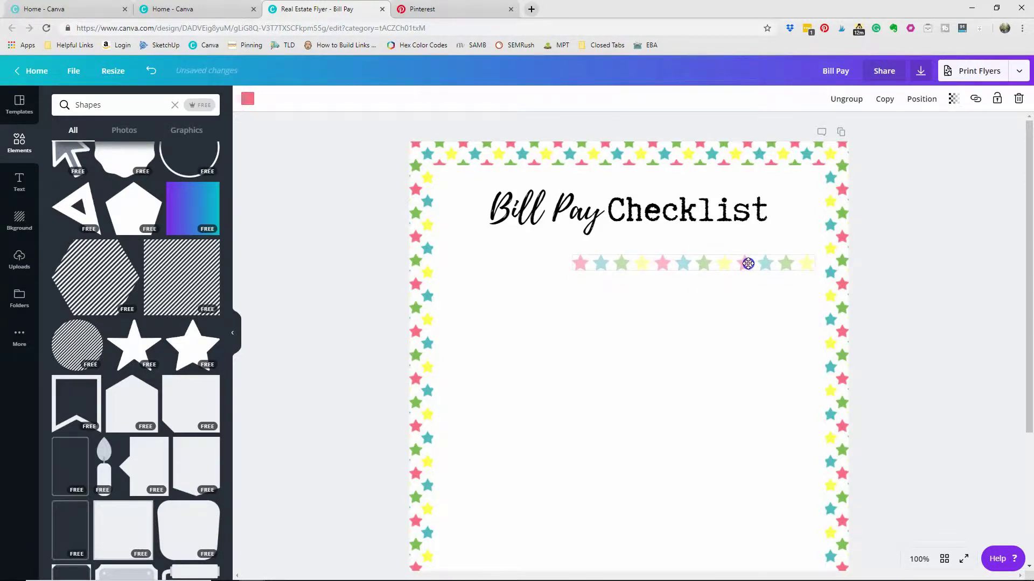
# Duplicate the grouped star row 21 times to make 22 rows of stars
pyautogui.click(883, 102)
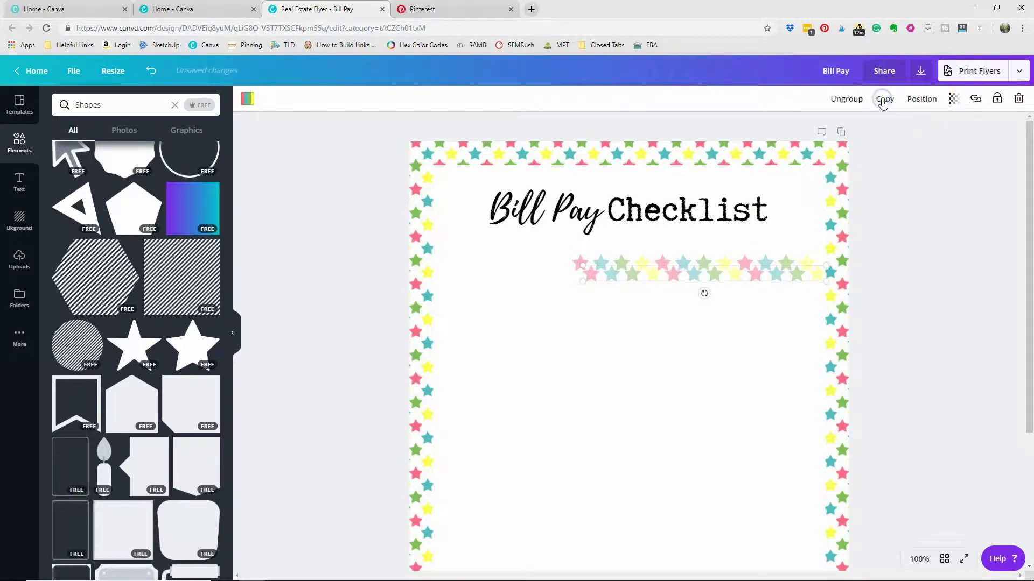
pyautogui.click(883, 100)
pyautogui.click(883, 100)
pyautogui.click(883, 100)
pyautogui.click(883, 100)
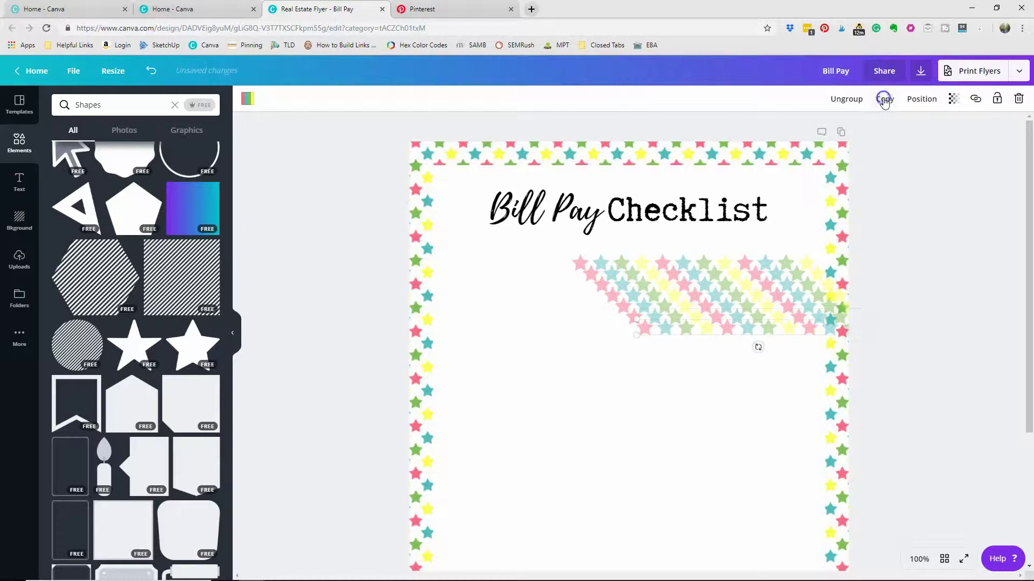
pyautogui.click(883, 100)
pyautogui.click(883, 100)
pyautogui.click(883, 100)
pyautogui.click(883, 100)
pyautogui.scroll(-4, 854, 218)
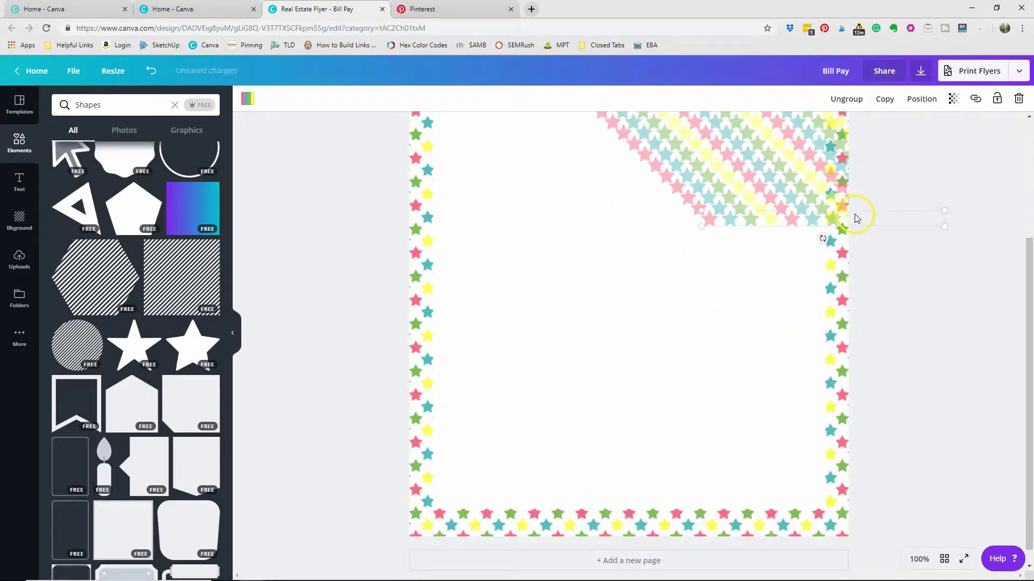
pyautogui.scroll(2, 854, 218)
pyautogui.click(884, 101)
pyautogui.click(884, 100)
pyautogui.click(884, 101)
pyautogui.click(885, 100)
pyautogui.click(885, 100)
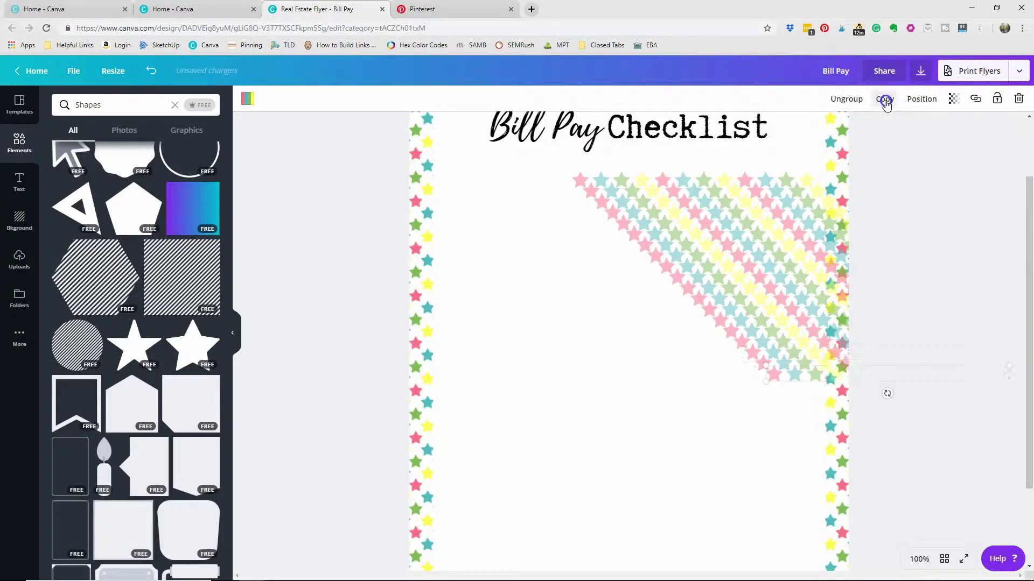
pyautogui.click(884, 100)
pyautogui.click(884, 100)
# Move the last star row to the lower part of the page and centre-align the selected star rows with each other
pyautogui.moveTo(544, 169); pyautogui.dragTo(799, 419)
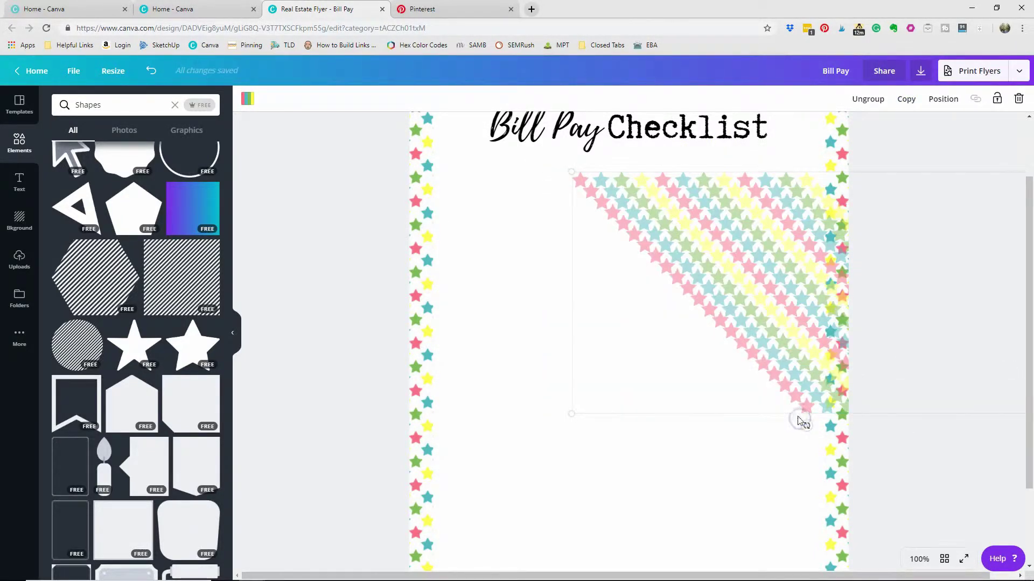
pyautogui.click(583, 377)
pyautogui.moveTo(805, 410); pyautogui.dragTo(574, 529)
pyautogui.moveTo(555, 175); pyautogui.dragTo(745, 533)
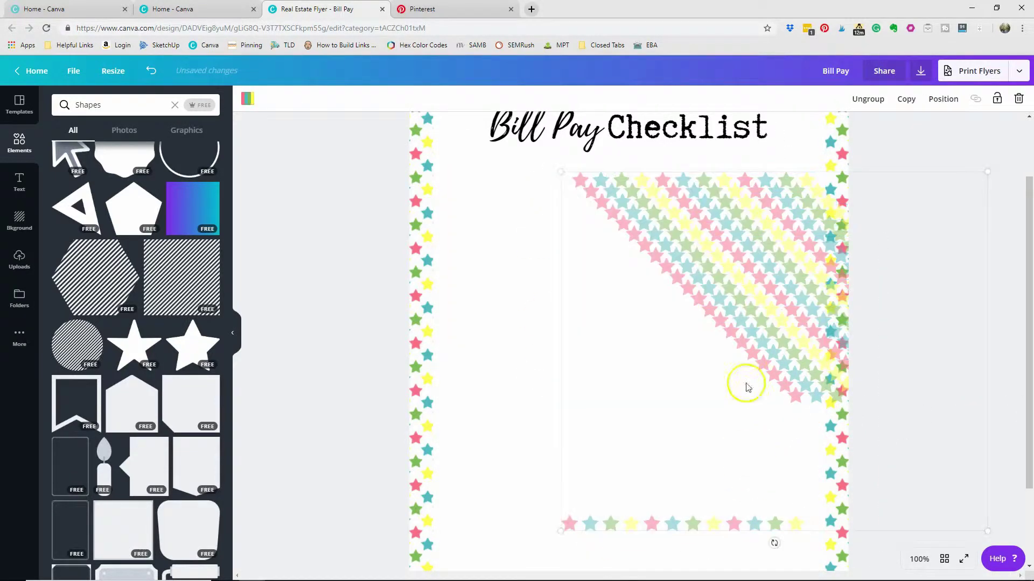
pyautogui.click(942, 99)
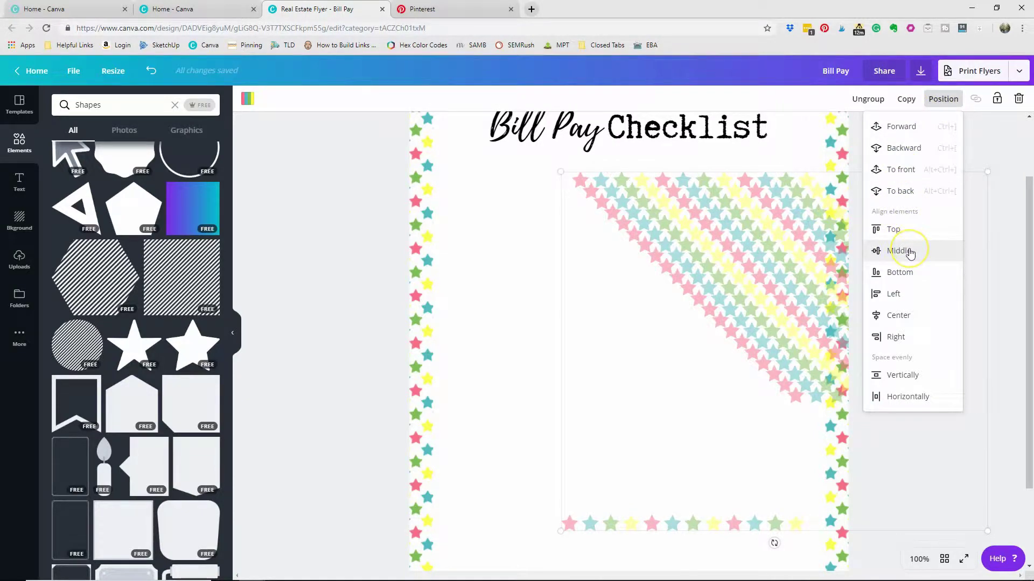
pyautogui.click(914, 319)
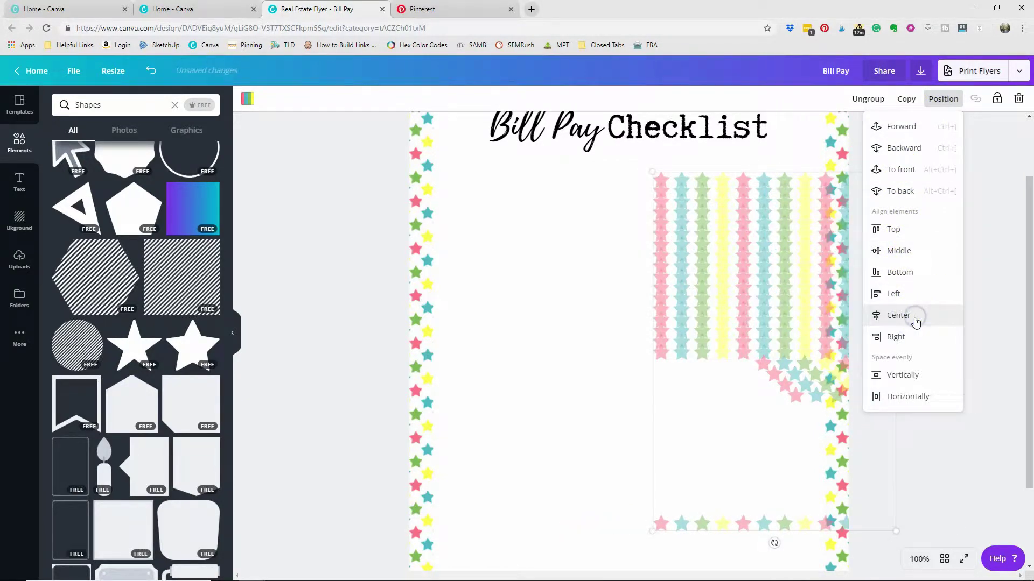
# Move the aligned block of rows left inside the page and bring the remaining staggered rows beneath it
pyautogui.moveTo(715, 232); pyautogui.dragTo(574, 224)
pyautogui.click(760, 440)
pyautogui.moveTo(797, 456); pyautogui.dragTo(524, 396)
# Select all the star rows, centre-align them and space them evenly vertically
pyautogui.moveTo(482, 163); pyautogui.dragTo(791, 538)
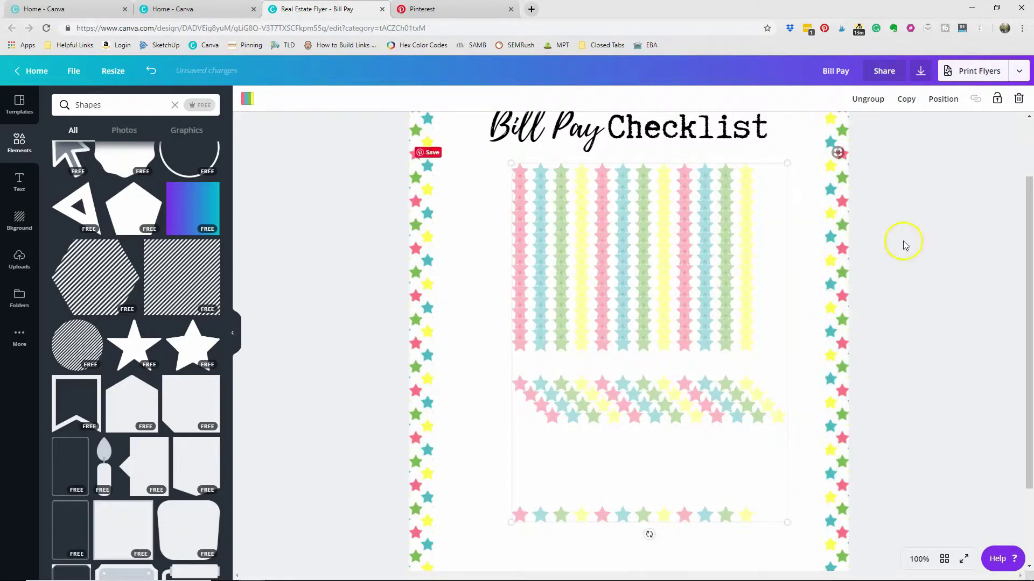
pyautogui.click(942, 98)
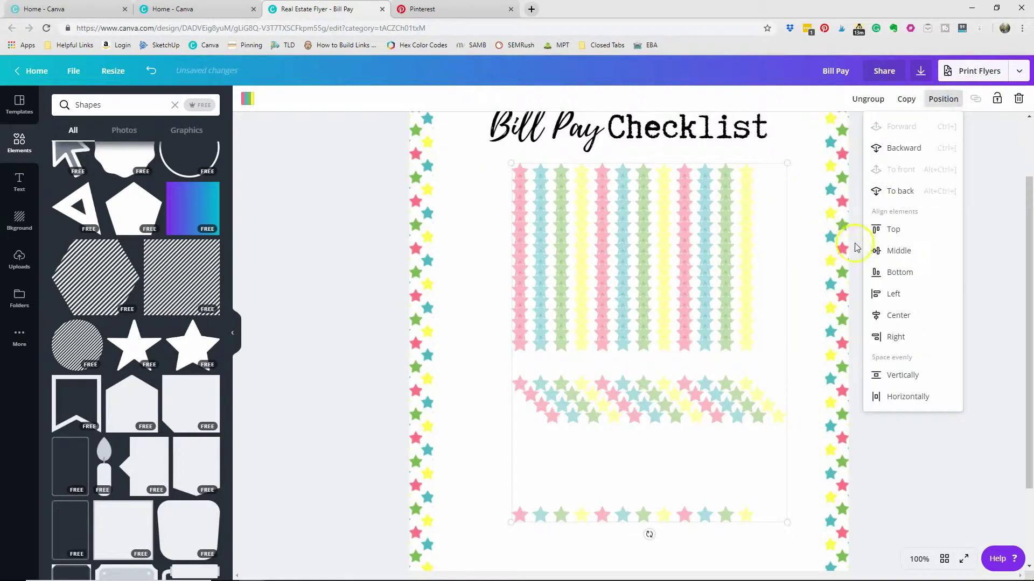
pyautogui.click(892, 316)
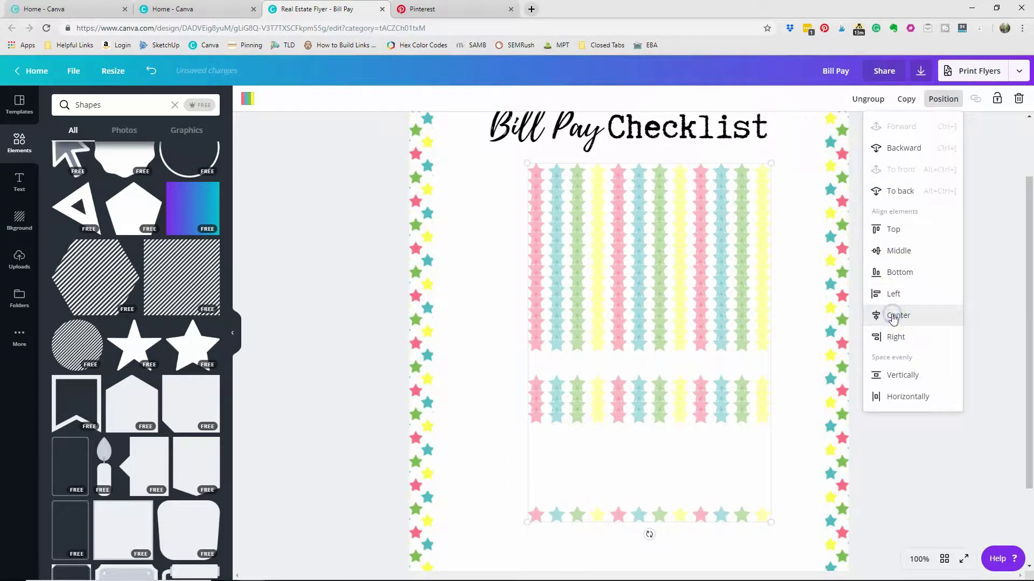
pyautogui.click(889, 380)
pyautogui.click(532, 255)
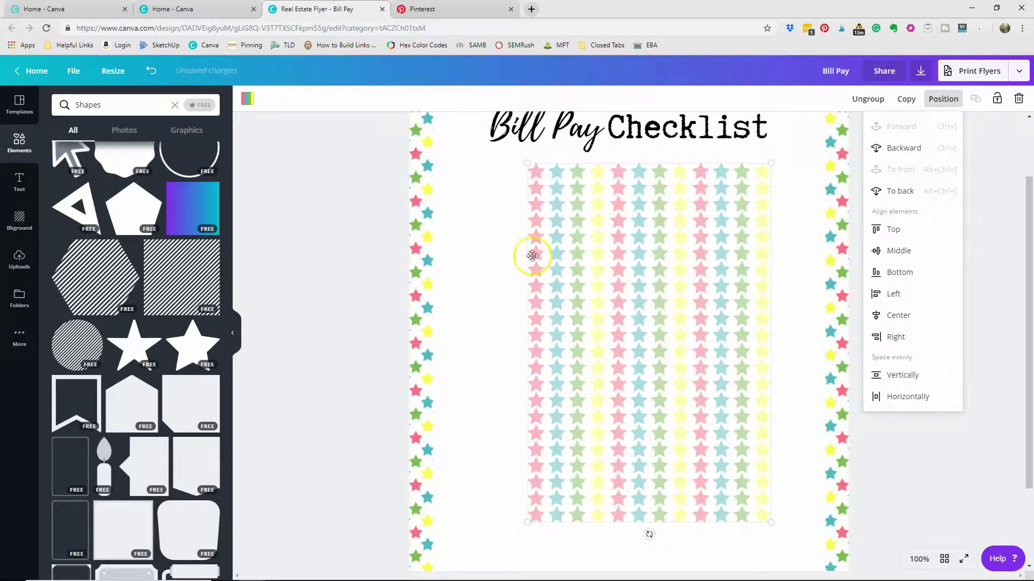
pyautogui.click(498, 251)
# Move the bottom star row down to just above the lower star border
pyautogui.scroll(-2, 567, 301)
pyautogui.moveTo(499, 419); pyautogui.dragTo(756, 475)
pyautogui.click(806, 459)
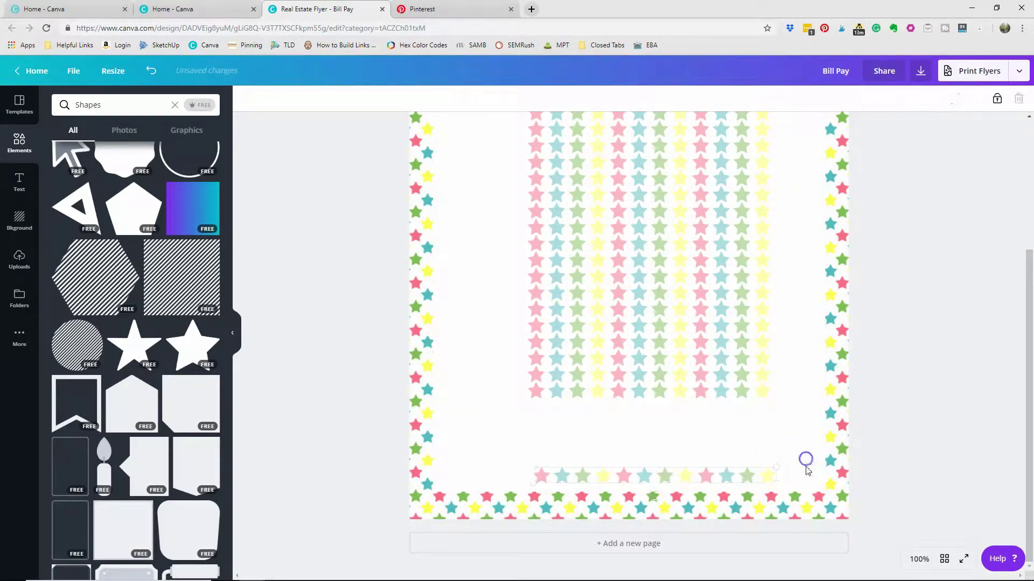
pyautogui.click(749, 473)
# Select all the star rows again, centre-align them and space them evenly vertically over the taller area
pyautogui.moveTo(800, 475); pyautogui.dragTo(509, 248)
pyautogui.scroll(3, 542, 184)
pyautogui.click(943, 99)
pyautogui.click(904, 313)
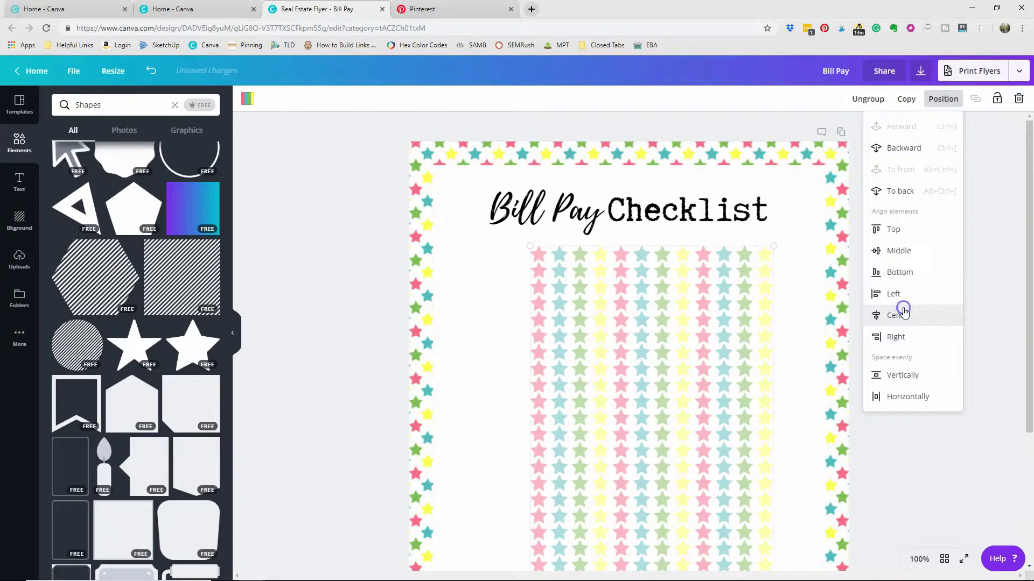
pyautogui.click(908, 376)
pyautogui.scroll(-5, 805, 348)
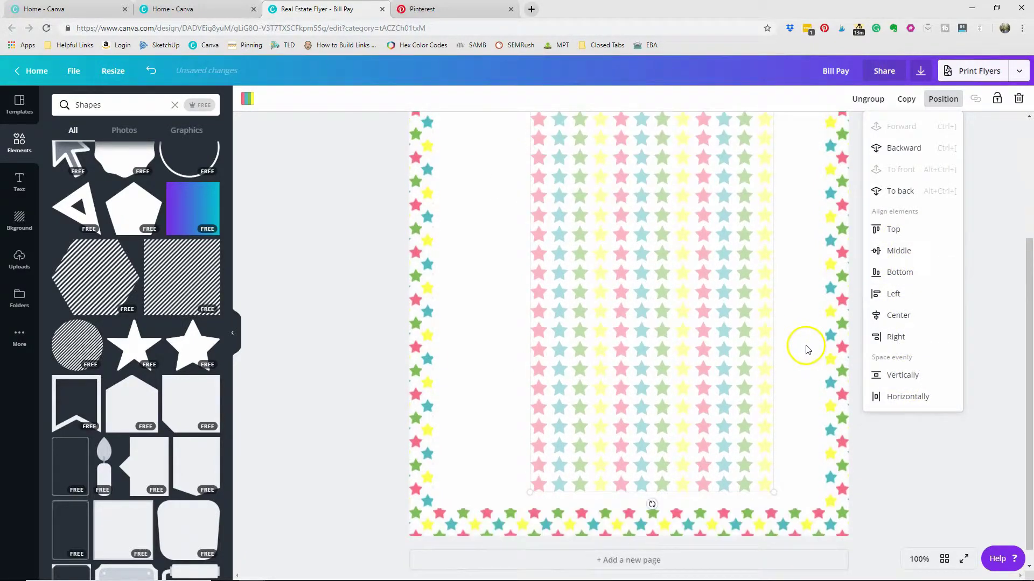
pyautogui.scroll(5, 773, 315)
# Move the whole star grid right towards the side border and nudge it slightly down
pyautogui.moveTo(674, 278); pyautogui.dragTo(714, 282)
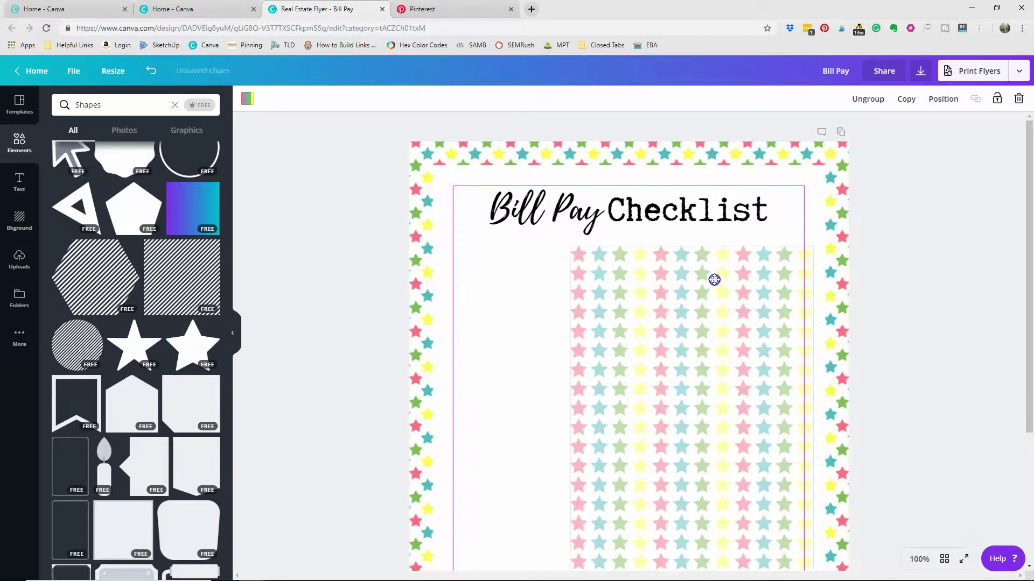
pyautogui.scroll(-4, 803, 316)
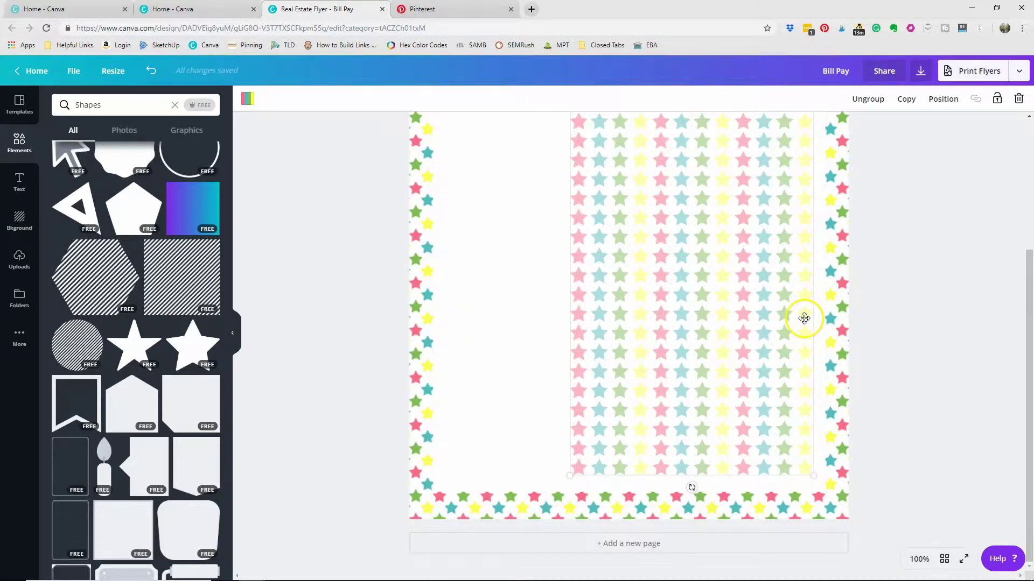
pyautogui.moveTo(743, 290); pyautogui.dragTo(745, 292)
pyautogui.scroll(5, 744, 292)
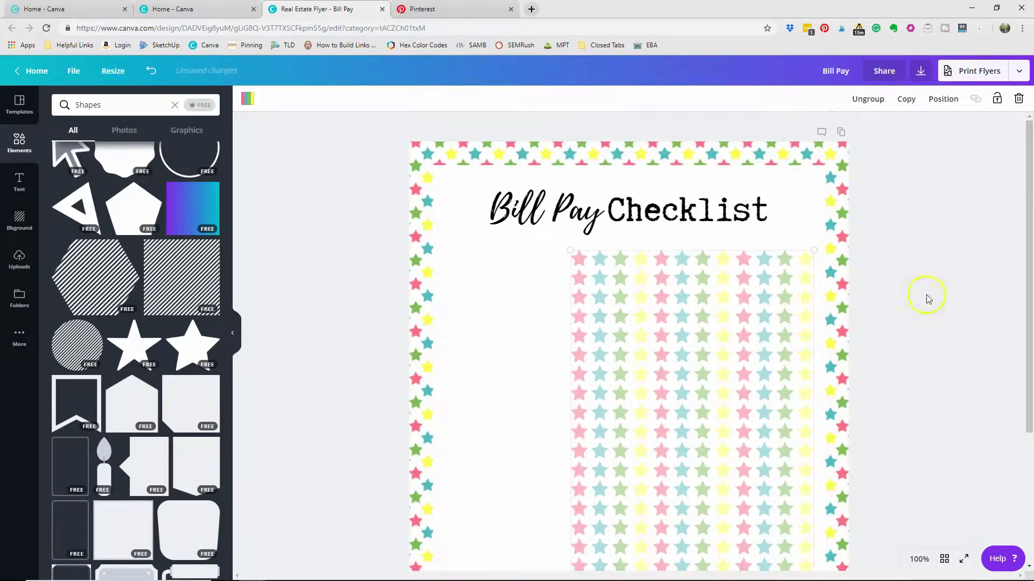
pyautogui.click(926, 295)
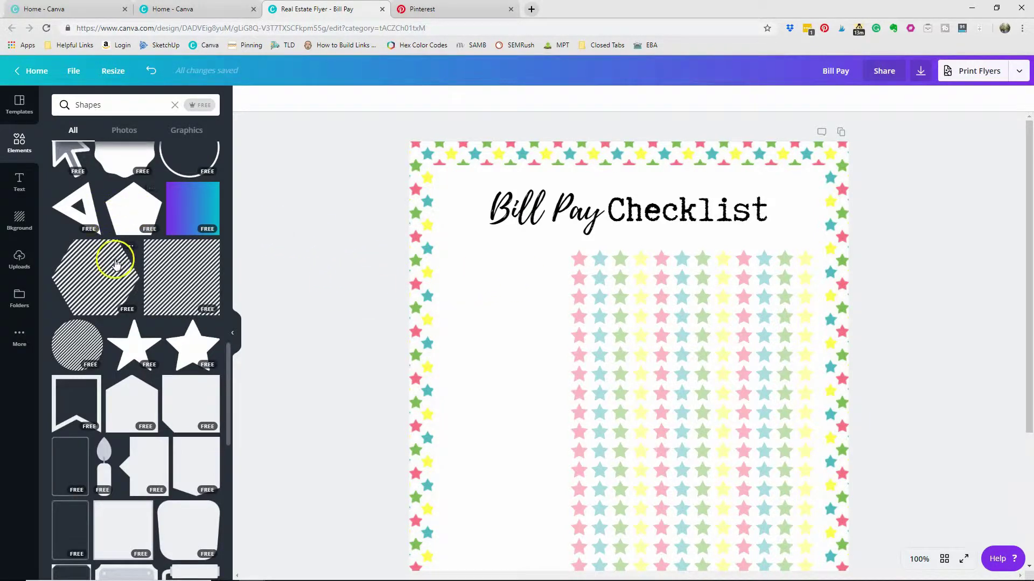
# Add a solid square shape and flatten it into a wide horizontal bar directly below the title
pyautogui.scroll(-5, 115, 264)
pyautogui.scroll(7, 116, 264)
pyautogui.click(86, 294)
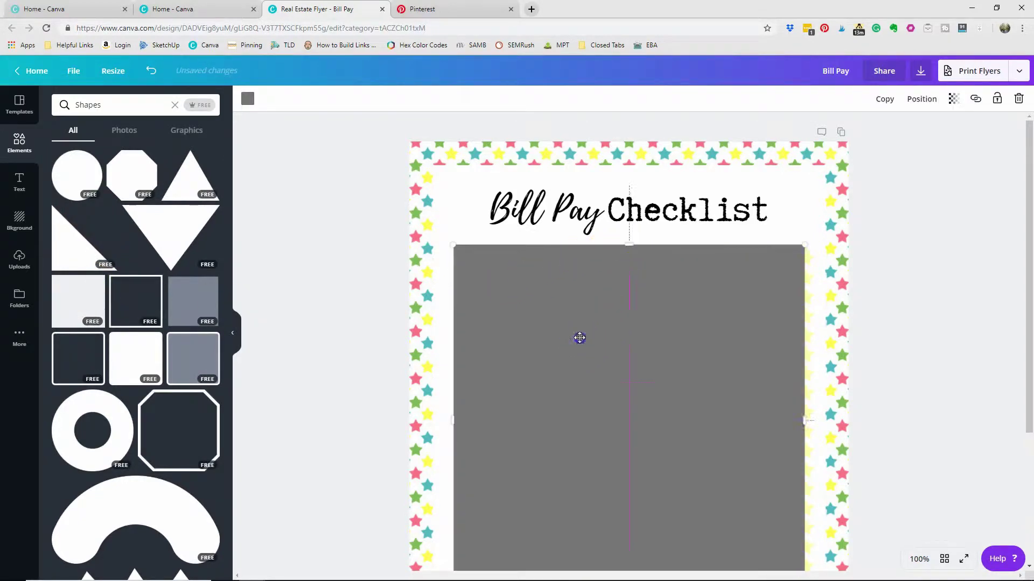
pyautogui.moveTo(581, 339); pyautogui.dragTo(577, 198)
pyautogui.moveTo(628, 452); pyautogui.dragTo(537, 293)
pyautogui.moveTo(613, 301); pyautogui.dragTo(610, 263)
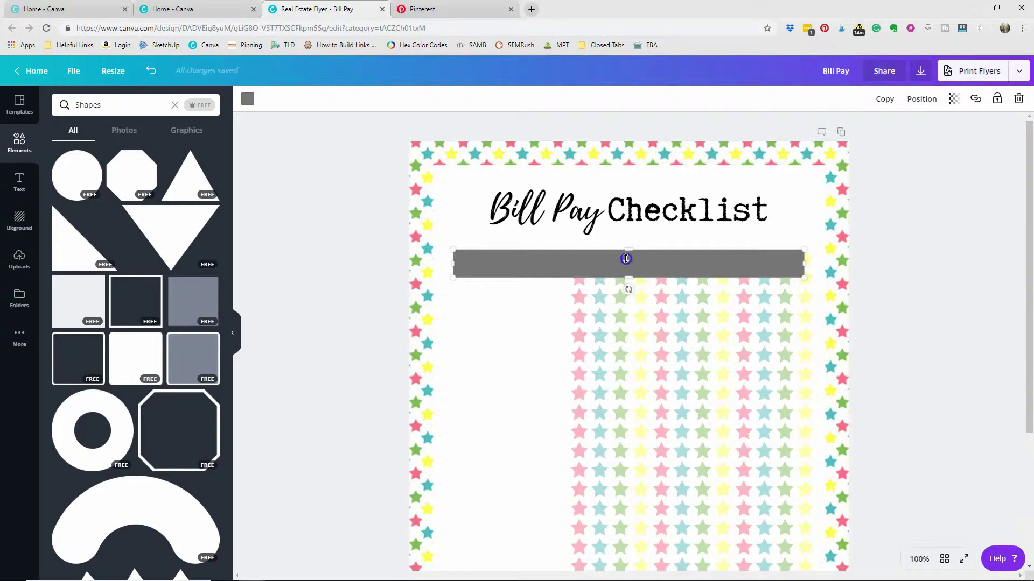
# Shrink the bar to the height of a star row and fit it between the left border and the first row's stars
pyautogui.moveTo(803, 277); pyautogui.dragTo(615, 259)
pyautogui.click(552, 266)
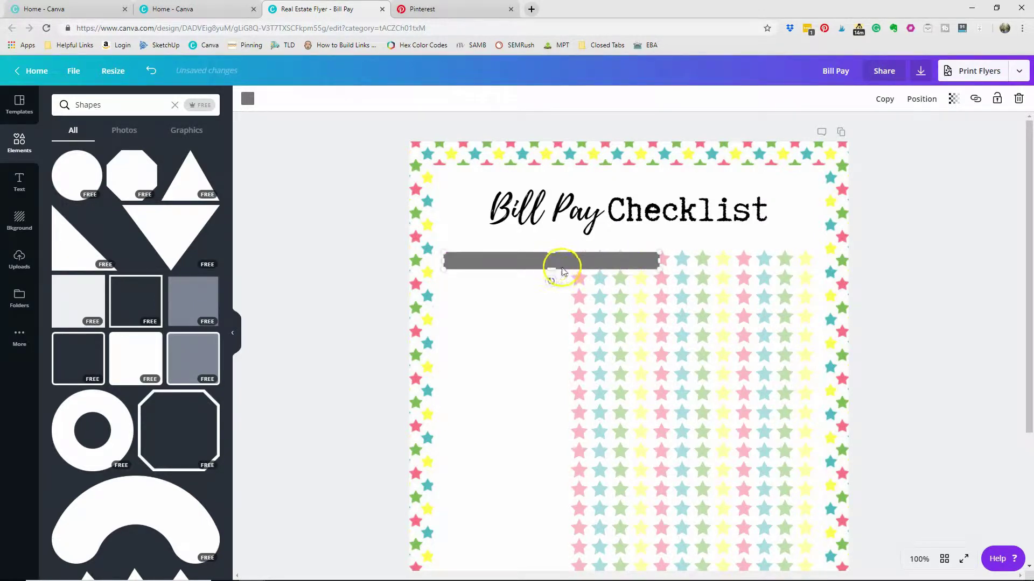
pyautogui.moveTo(625, 263)
pyautogui.mouseDown()
pyautogui.moveTo(609, 259)
pyautogui.moveTo(619, 261)
pyautogui.mouseUp()
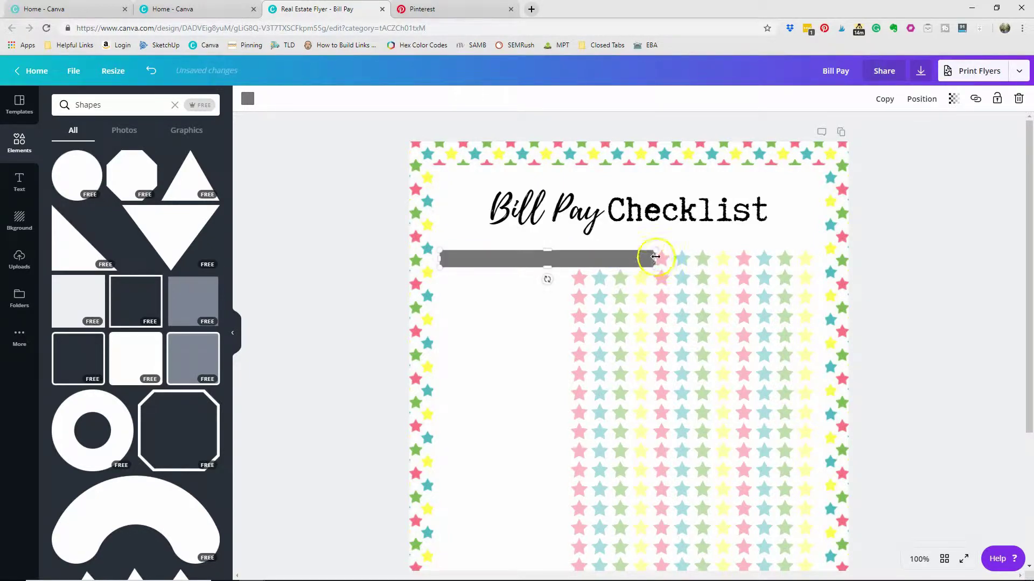
pyautogui.moveTo(656, 258); pyautogui.dragTo(529, 257)
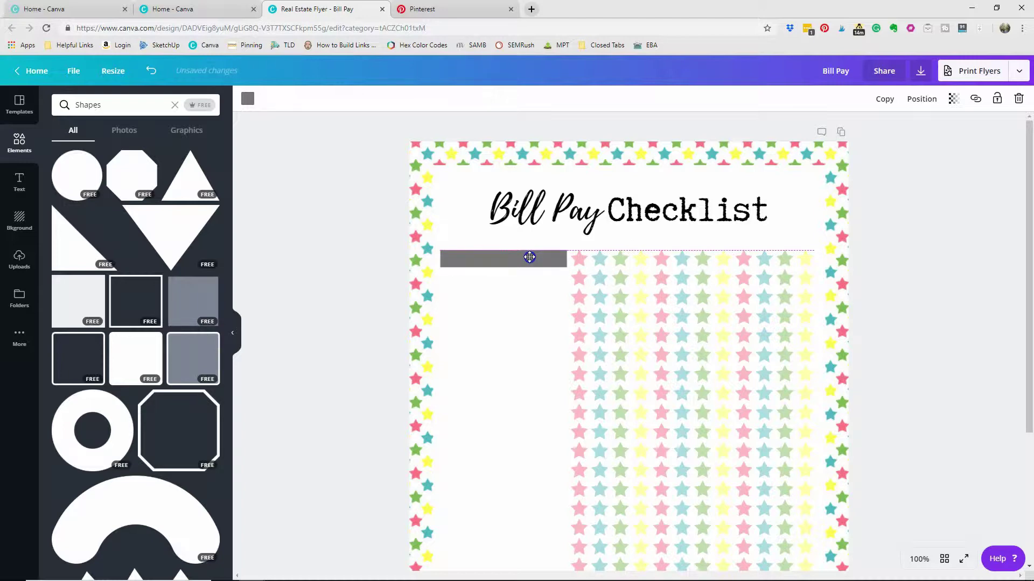
pyautogui.moveTo(565, 259); pyautogui.dragTo(561, 259)
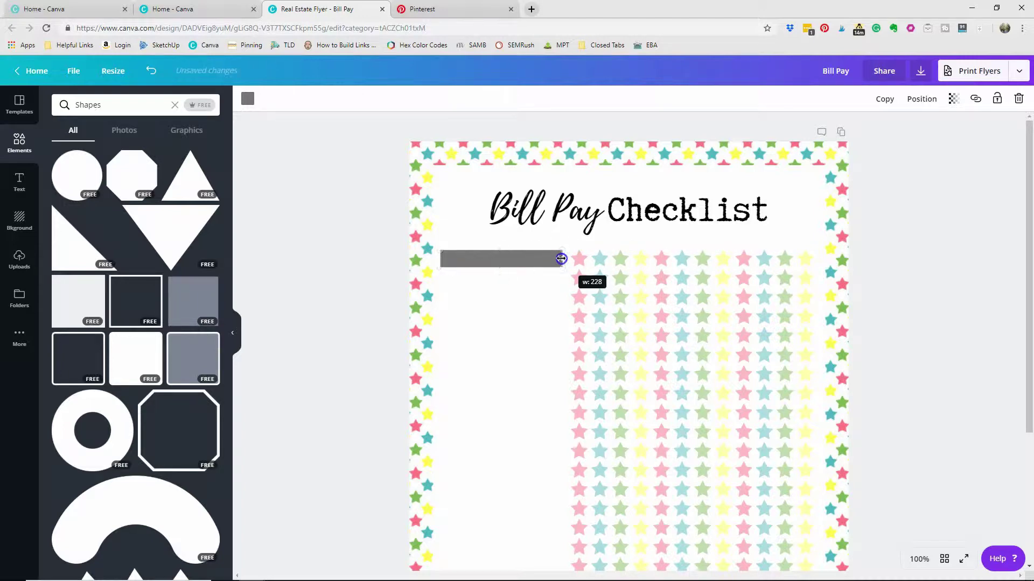
pyautogui.moveTo(556, 261); pyautogui.dragTo(556, 261)
# Colour the bar pink from the Too Little Daylight palette and set its transparency to 50
pyautogui.click(246, 98)
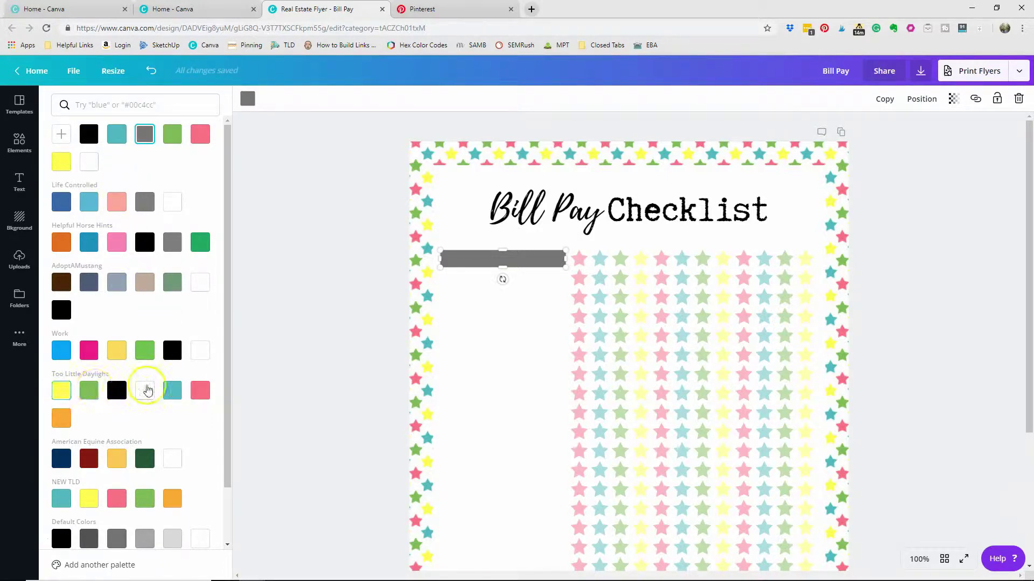
pyautogui.click(200, 391)
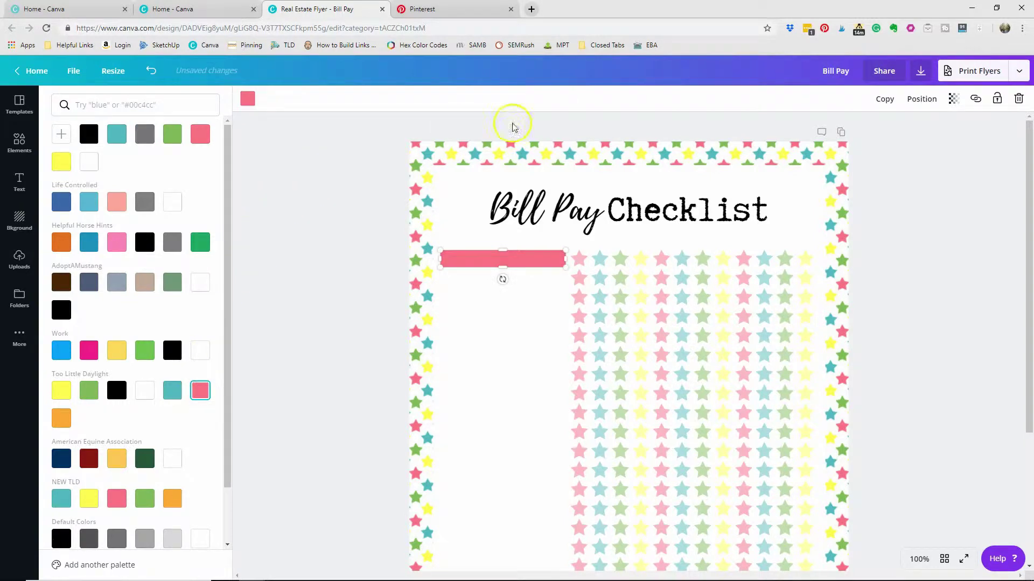
pyautogui.click(953, 98)
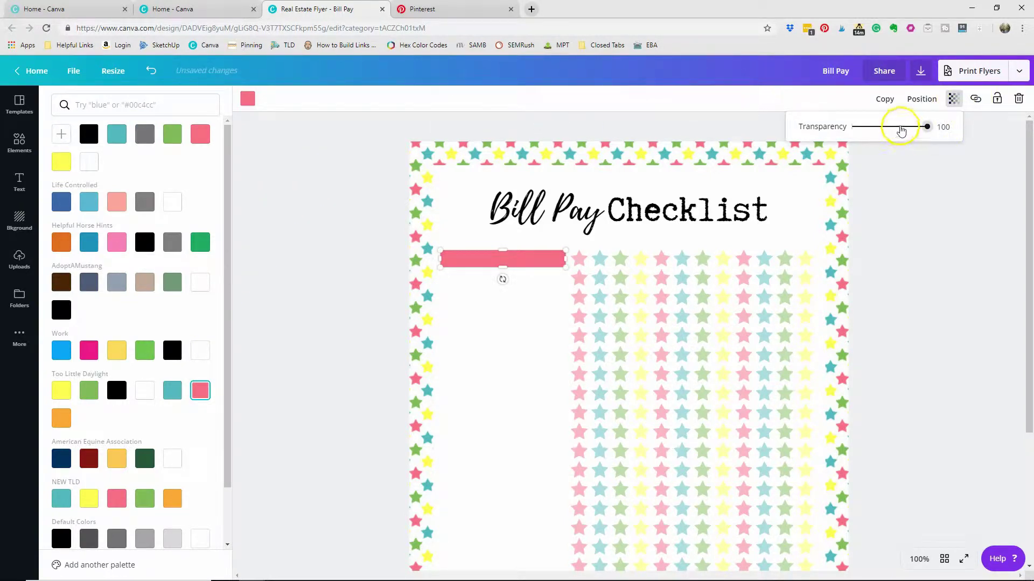
pyautogui.write('50')
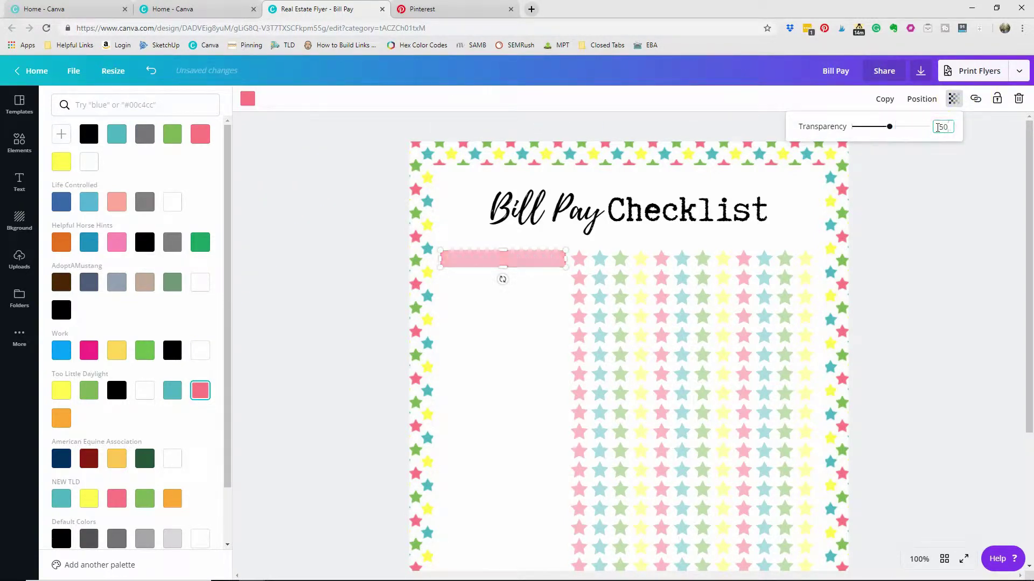
pyautogui.click(299, 236)
# Duplicate the pink bar, place the copy beside the second star row and colour it teal from the Too Little Daylight palette
pyautogui.click(485, 257)
pyautogui.hotkey('ctrl', 'd')
pyautogui.moveTo(491, 261); pyautogui.dragTo(493, 275)
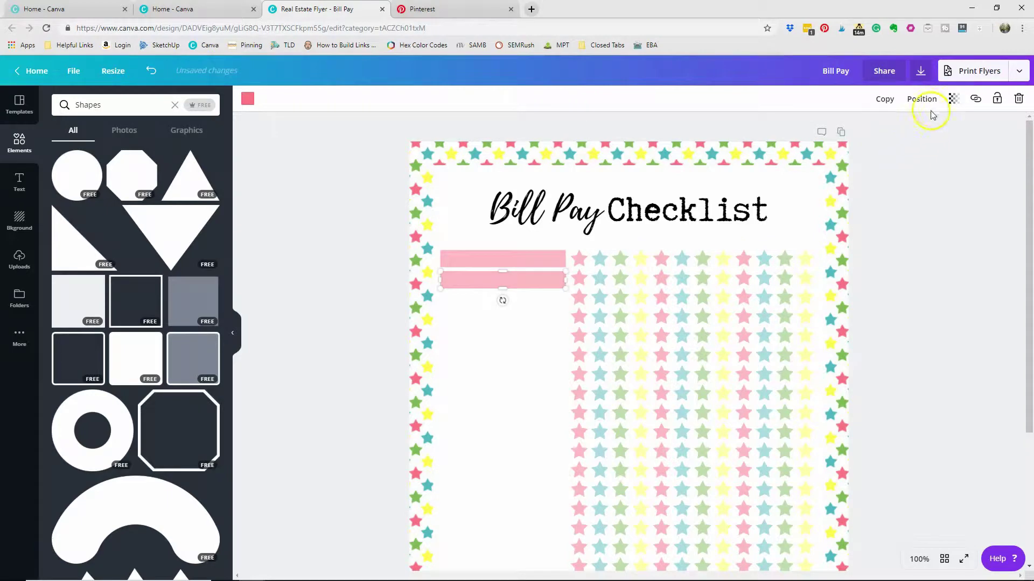
pyautogui.click(250, 99)
pyautogui.click(173, 391)
# Duplicate the teal bar and place the copy directly below it beside the third star row
pyautogui.hotkey('ctrl', 'd')
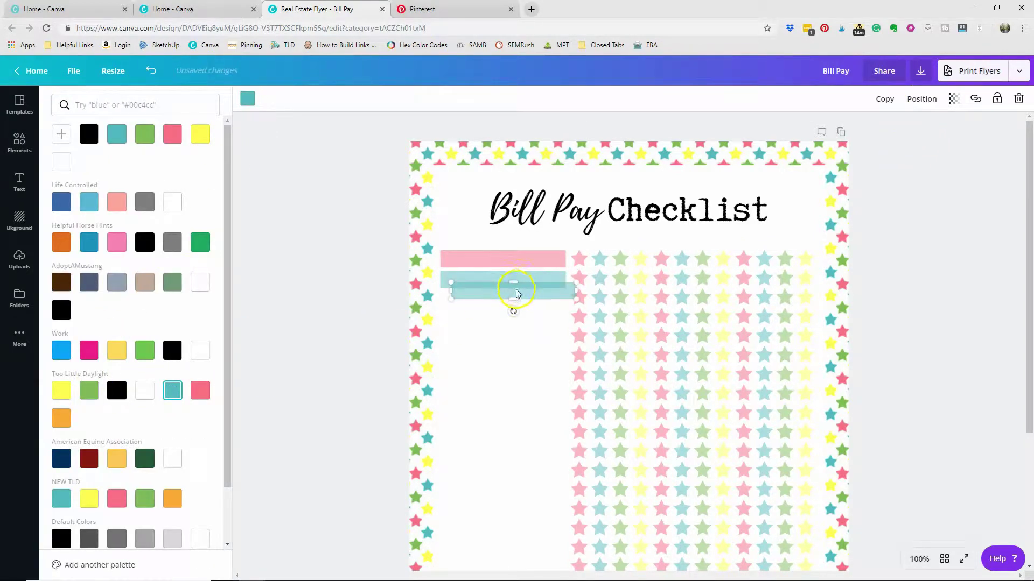
pyautogui.click(333, 285)
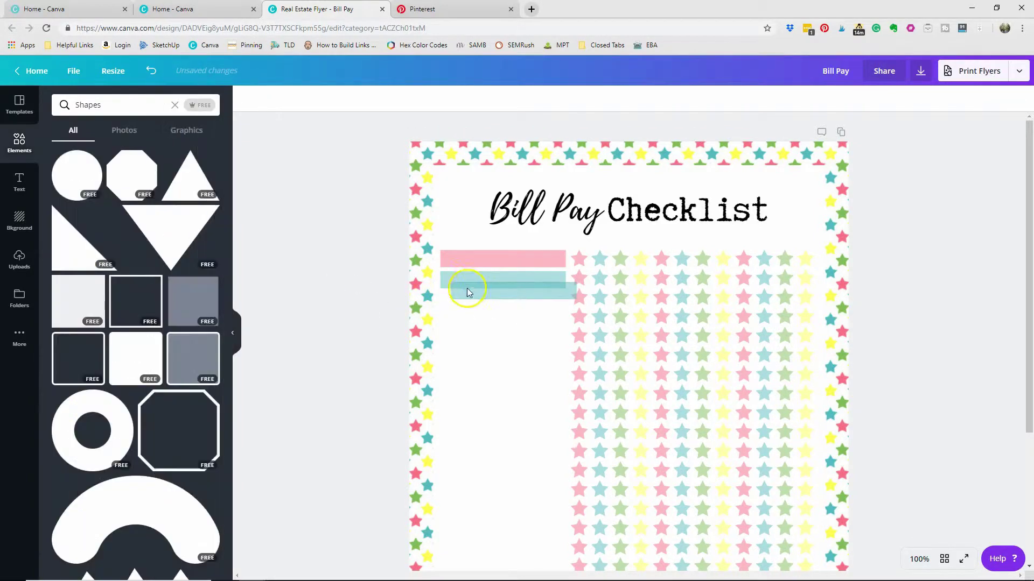
pyautogui.moveTo(467, 289); pyautogui.dragTo(456, 297)
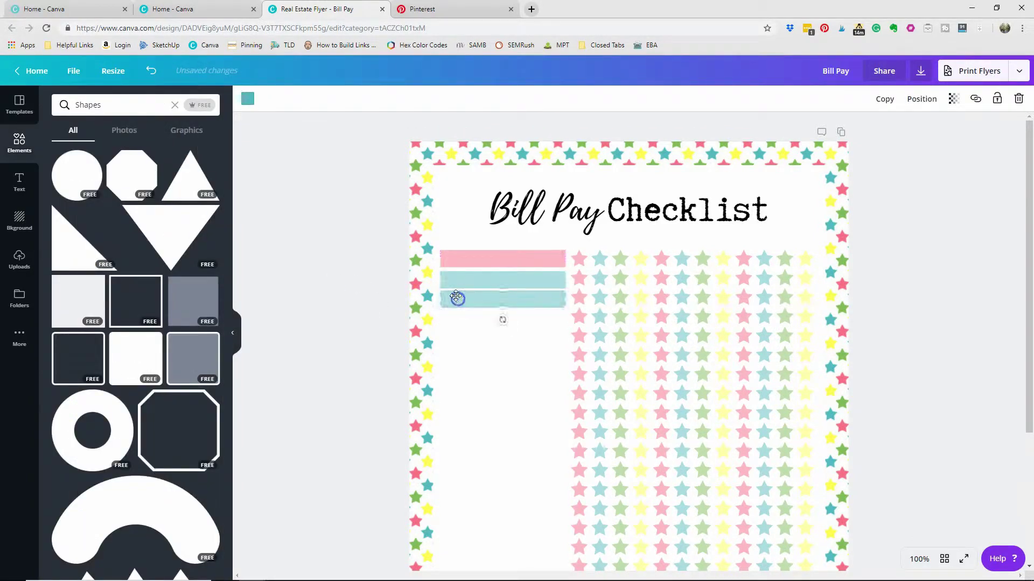
# Colour the third bar green from the Too Little Daylight palette and place a duplicate of it beside the fourth star row
pyautogui.click(247, 100)
pyautogui.click(89, 390)
pyautogui.moveTo(501, 313); pyautogui.dragTo(484, 319)
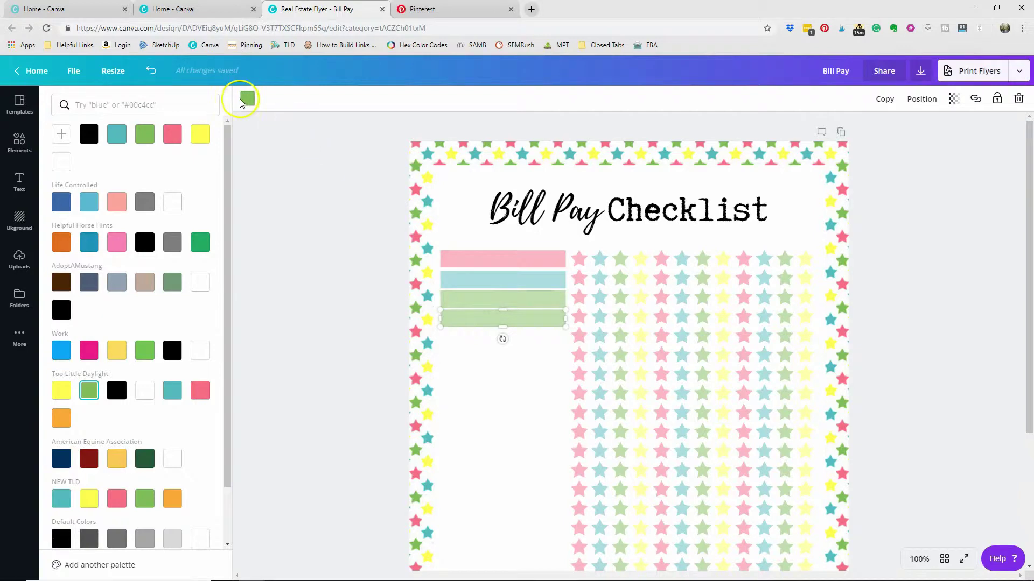
# Colour the fourth bar yellow from the Too Little Daylight palette
pyautogui.click(246, 100)
pyautogui.click(248, 98)
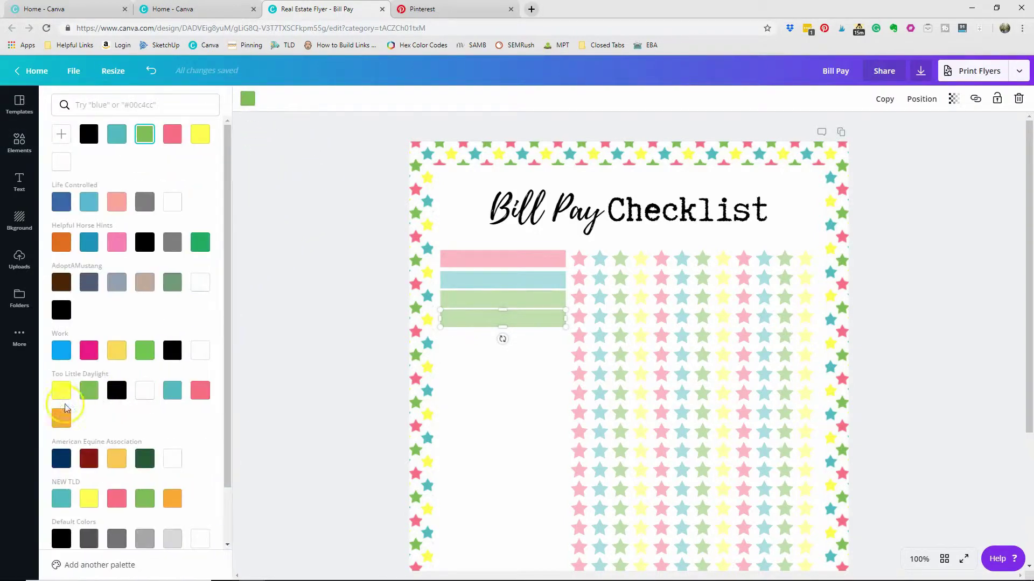
pyautogui.click(61, 390)
# Delete all the star rows below the fourth row
pyautogui.click(519, 362)
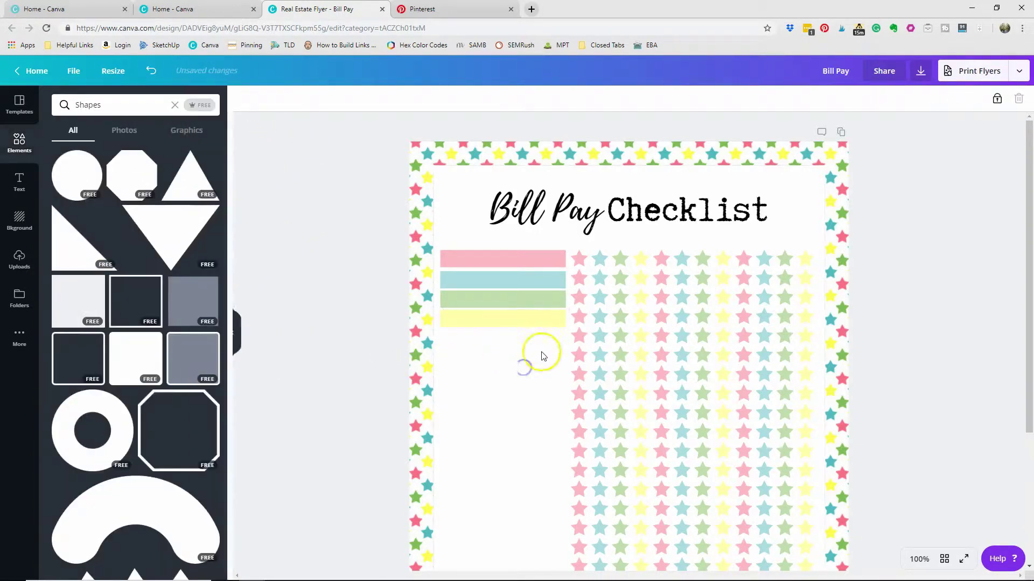
pyautogui.scroll(-4, 658, 481)
pyautogui.scroll(4, 648, 429)
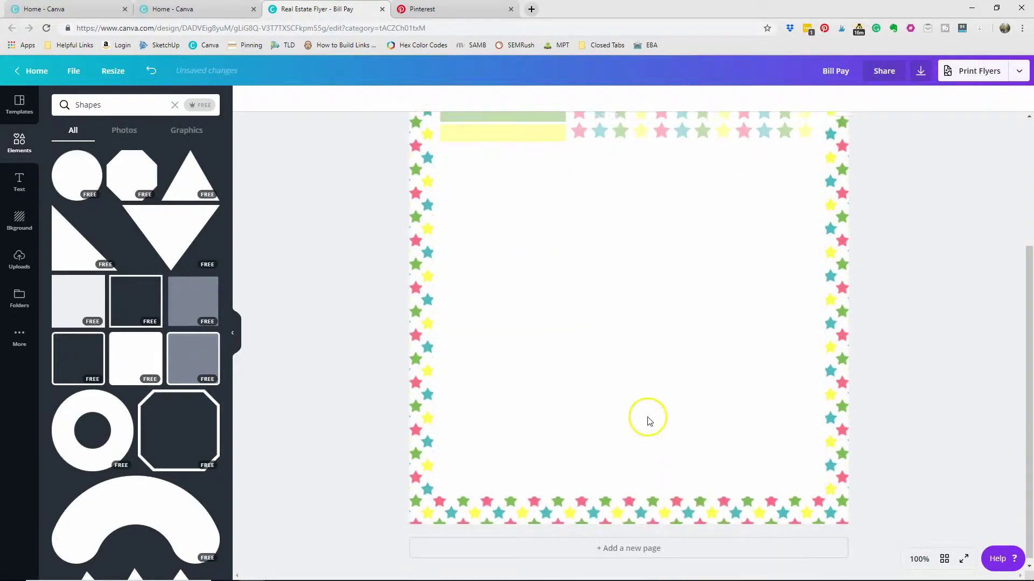
# Align the yellow bar and its star row by their middles and move both down, leaving a gap below the green row
pyautogui.moveTo(618, 345); pyautogui.dragTo(541, 314)
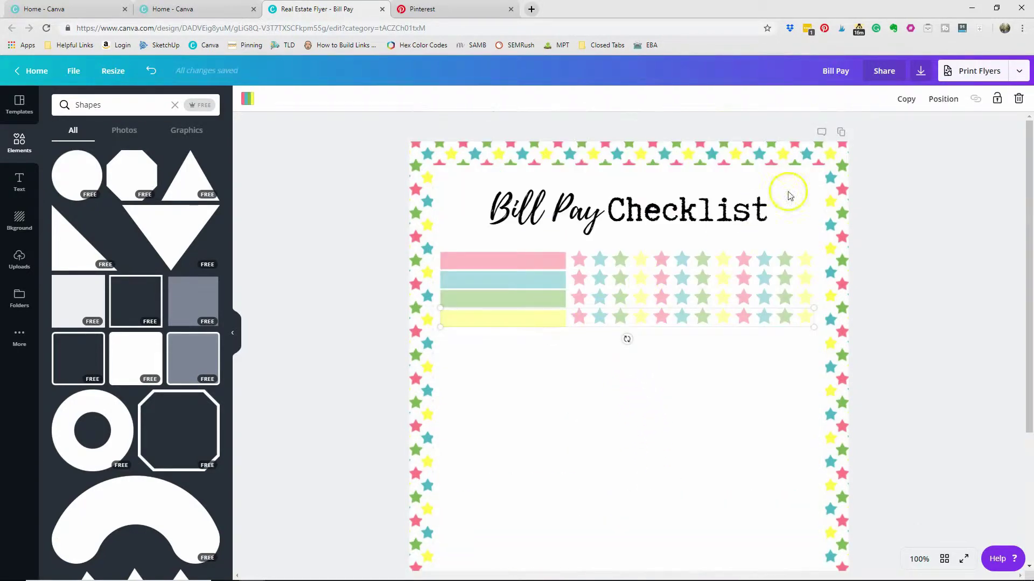
pyautogui.click(943, 99)
pyautogui.click(909, 207)
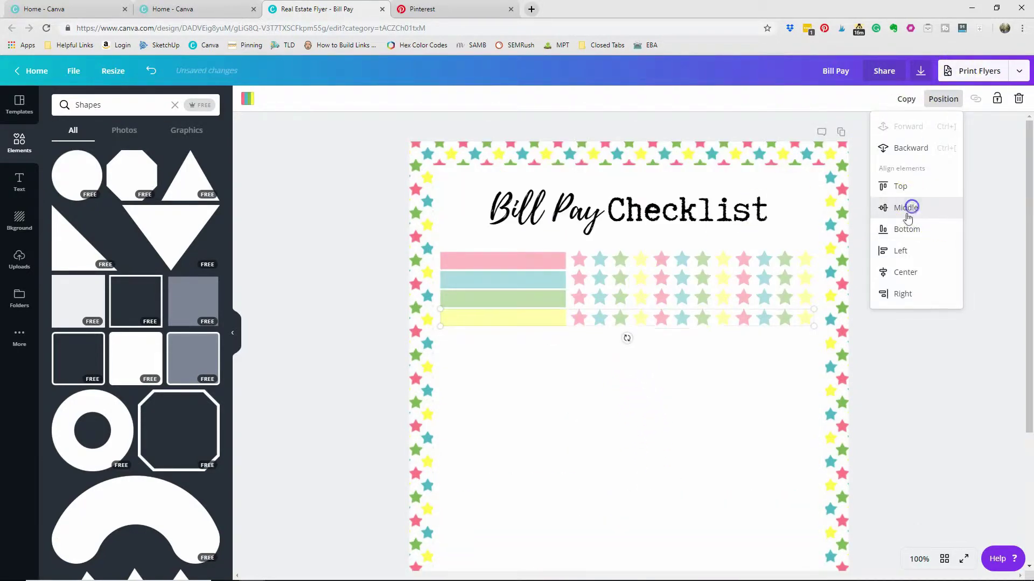
pyautogui.moveTo(623, 334); pyautogui.dragTo(628, 357)
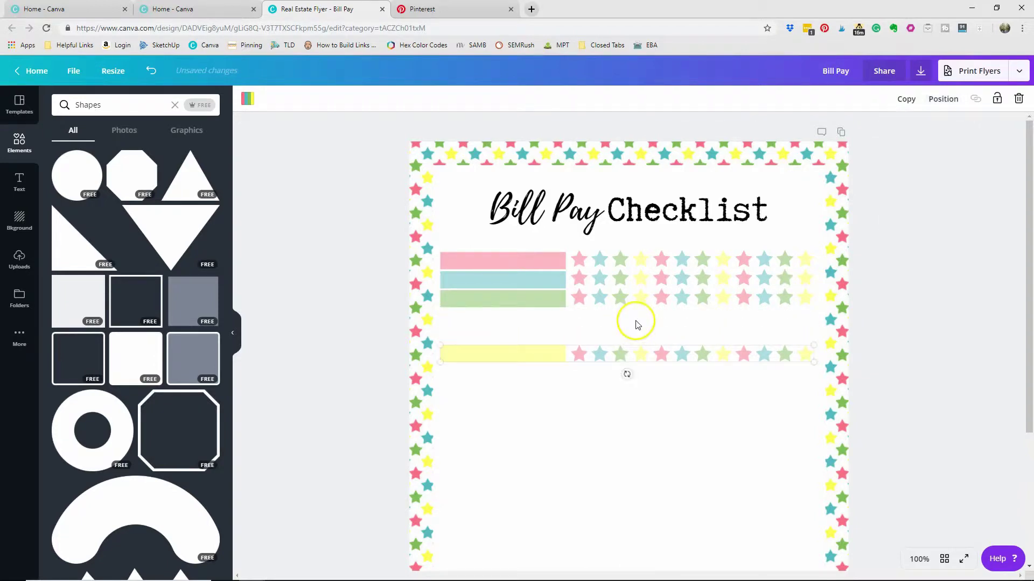
# Align the green bar and its star row by their middles and move both down, away from the teal row
pyautogui.moveTo(632, 318); pyautogui.dragTo(549, 297)
pyautogui.click(943, 99)
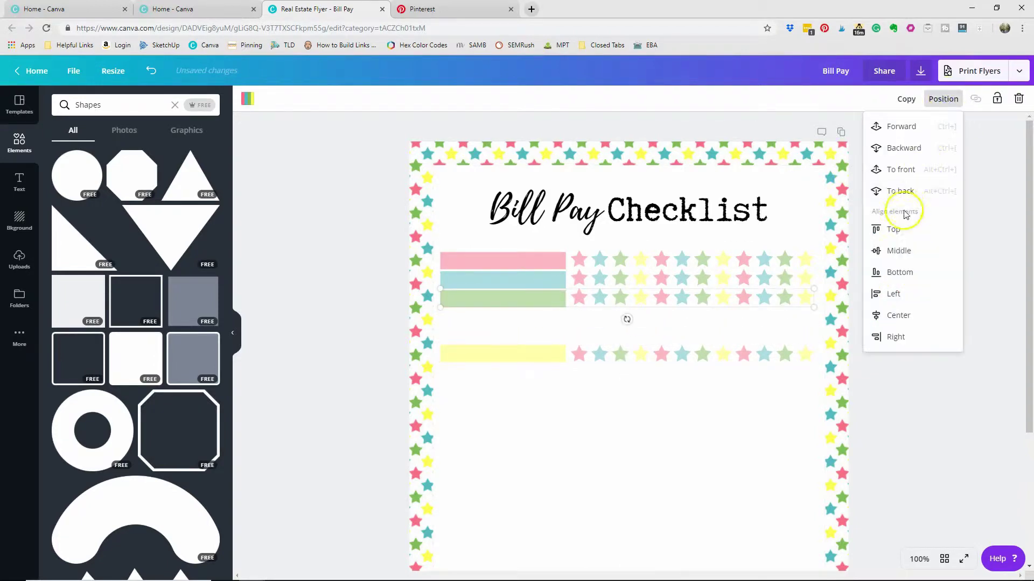
pyautogui.click(898, 251)
pyautogui.moveTo(593, 297); pyautogui.dragTo(593, 316)
# Ungroup the fourth star row and group its stars together with the yellow bar
pyautogui.moveTo(623, 380); pyautogui.dragTo(549, 346)
pyautogui.rightClick(551, 347)
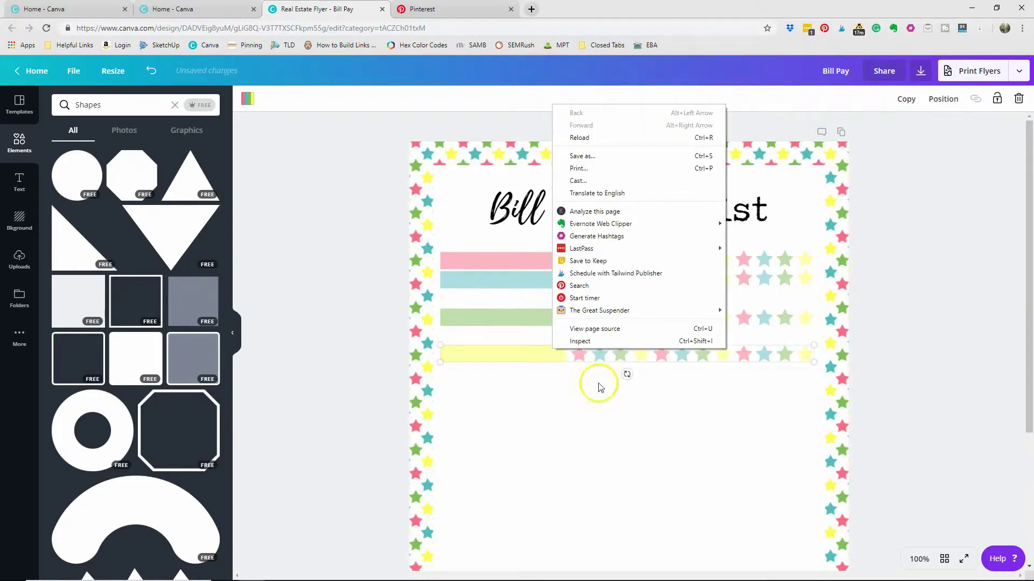
pyautogui.click(923, 113)
pyautogui.moveTo(695, 391); pyautogui.dragTo(538, 350)
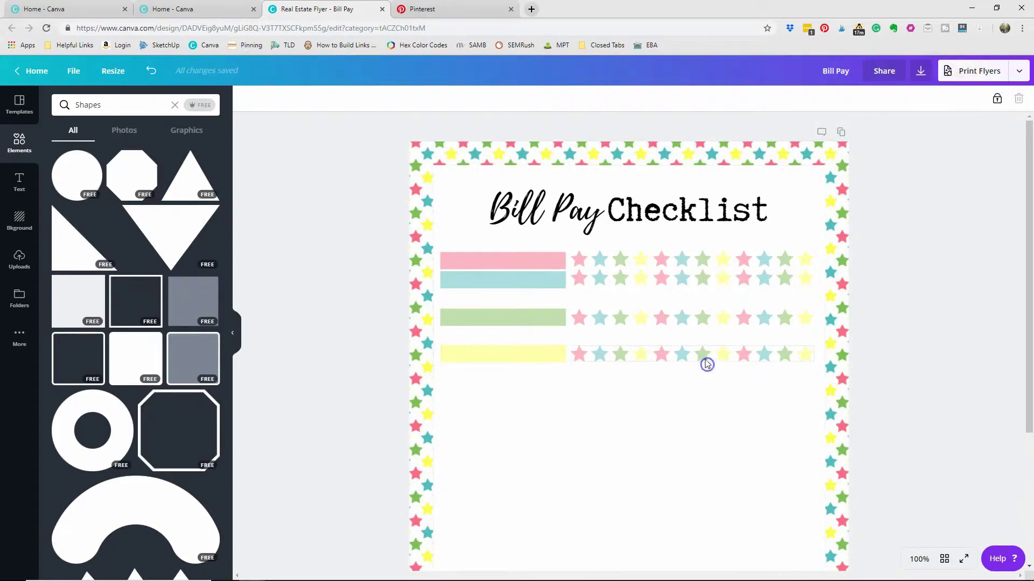
pyautogui.click(852, 100)
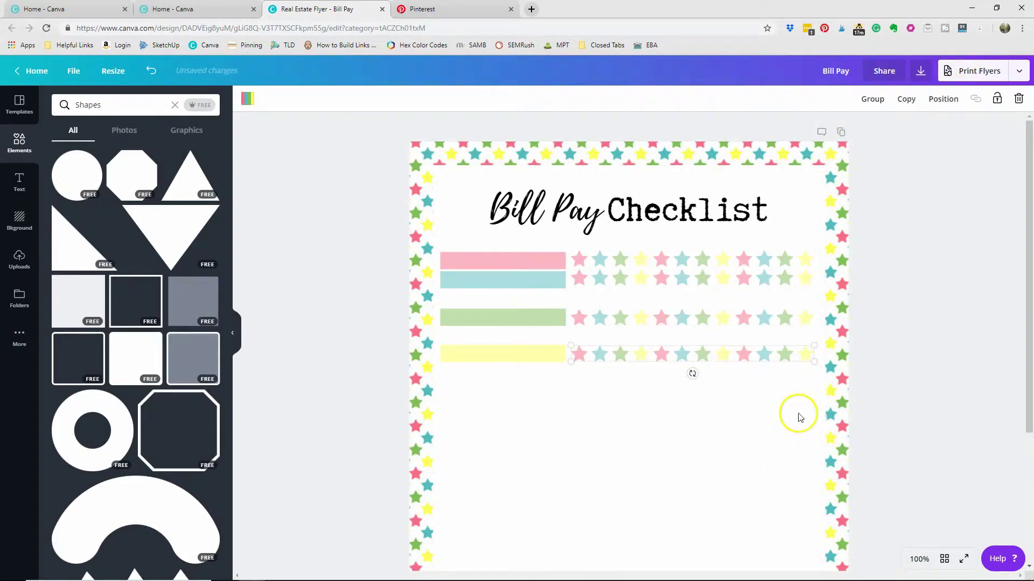
pyautogui.moveTo(812, 380); pyautogui.dragTo(516, 351)
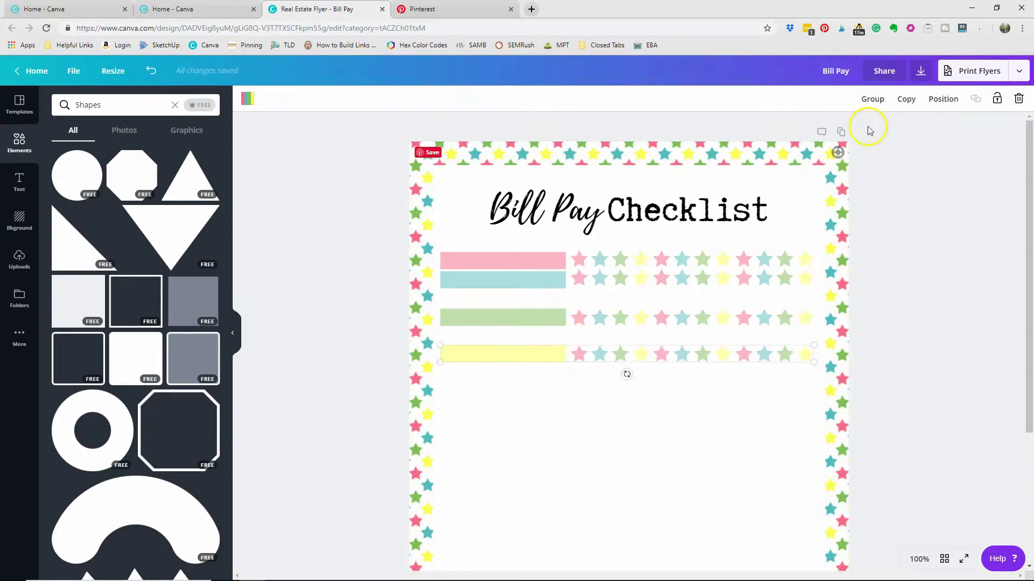
pyautogui.click(872, 100)
# Ungroup the third star row and group its stars together with the green bar
pyautogui.click(790, 316)
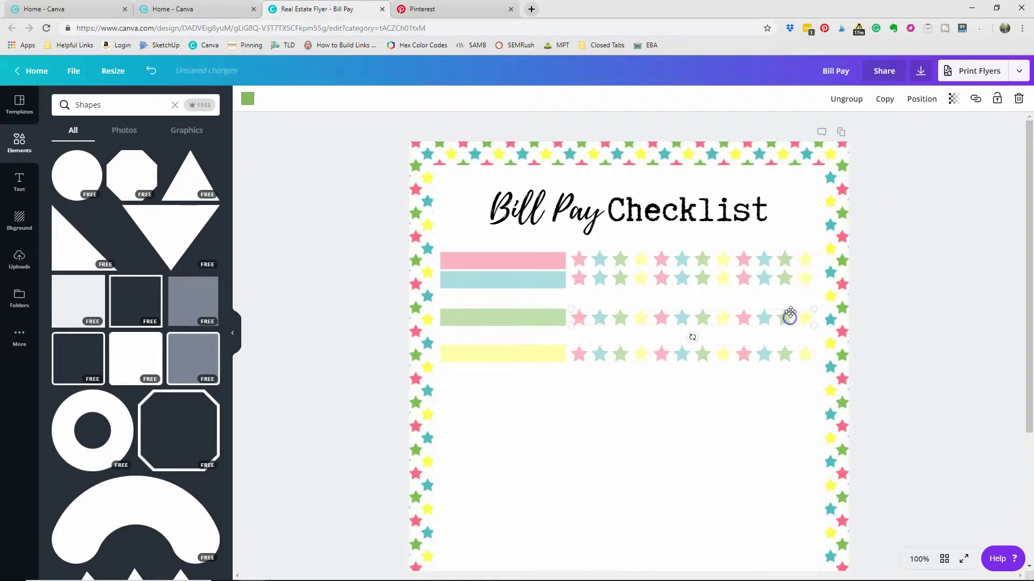
pyautogui.click(835, 101)
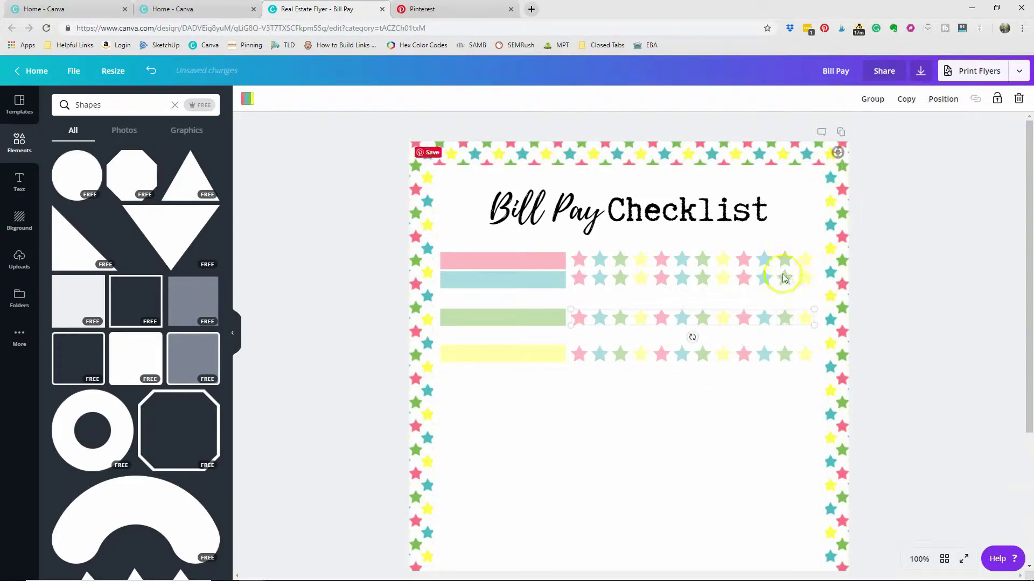
pyautogui.click(806, 333)
pyautogui.moveTo(806, 335); pyautogui.dragTo(437, 309)
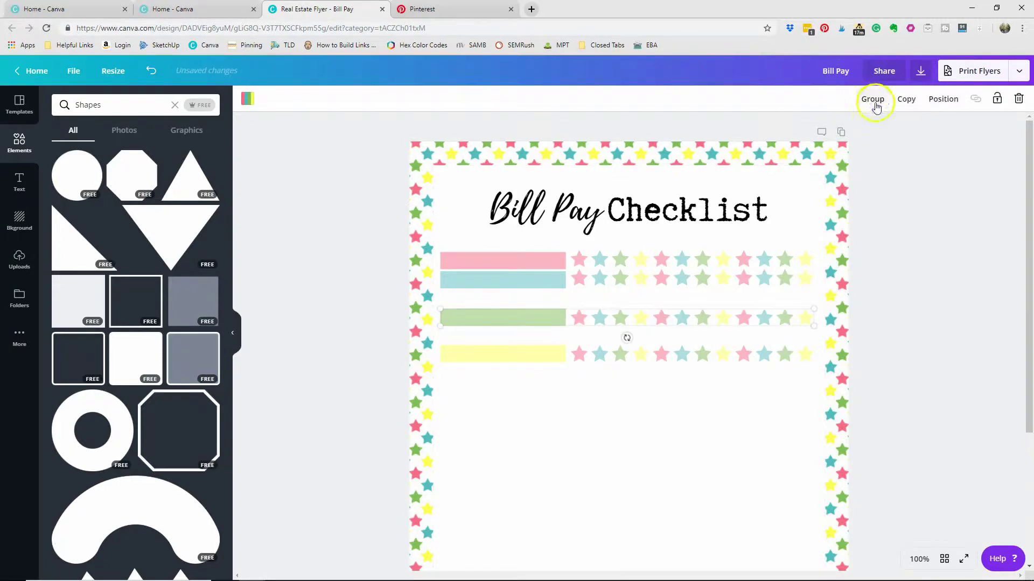
pyautogui.click(872, 99)
# Align the teal bar and its star row by their middles and move both slightly down from the pink row
pyautogui.click(552, 279)
pyautogui.click(584, 278)
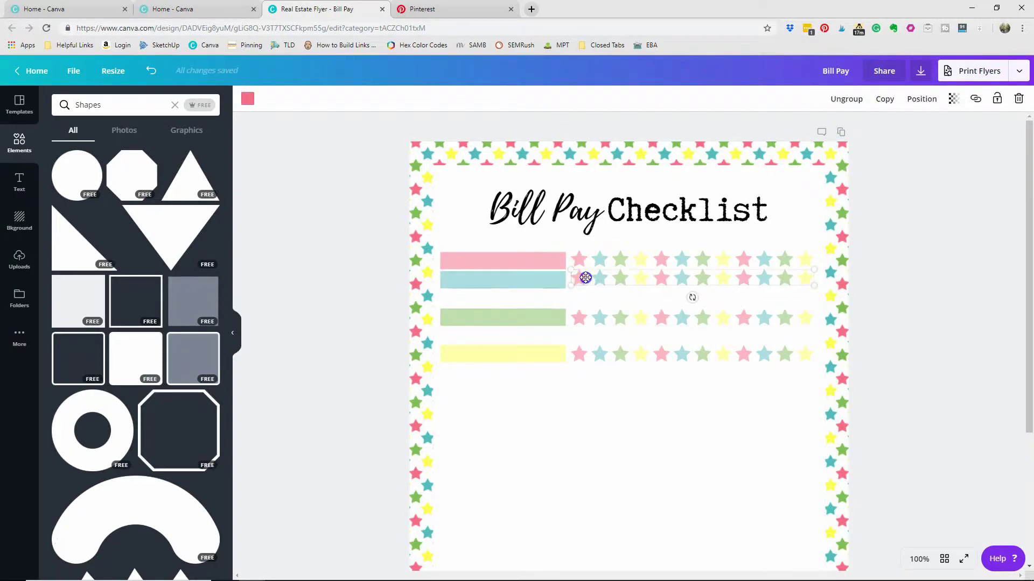
pyautogui.keyDown('shift'); pyautogui.click(553, 278); pyautogui.keyUp('shift')
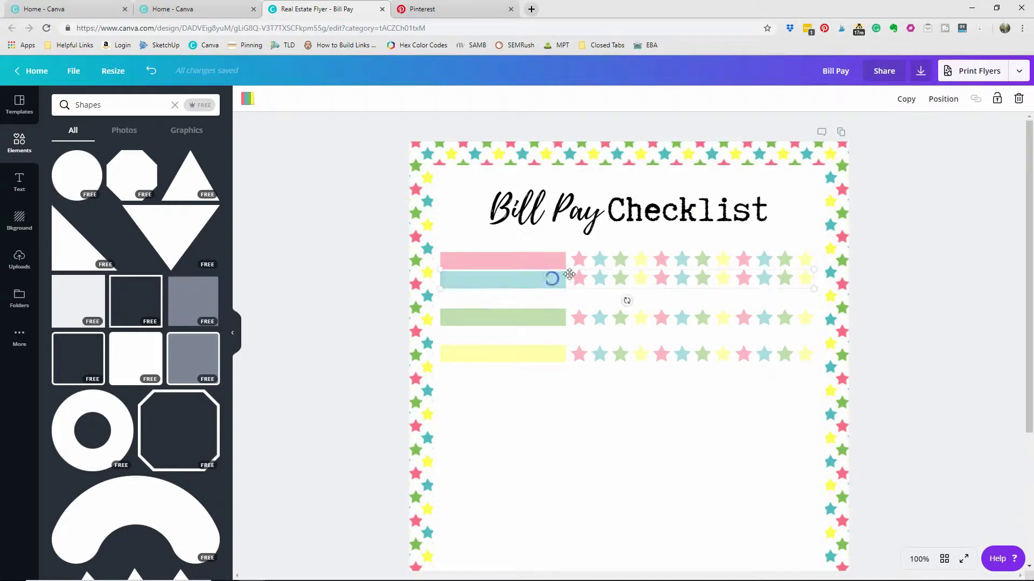
pyautogui.click(943, 99)
pyautogui.click(905, 209)
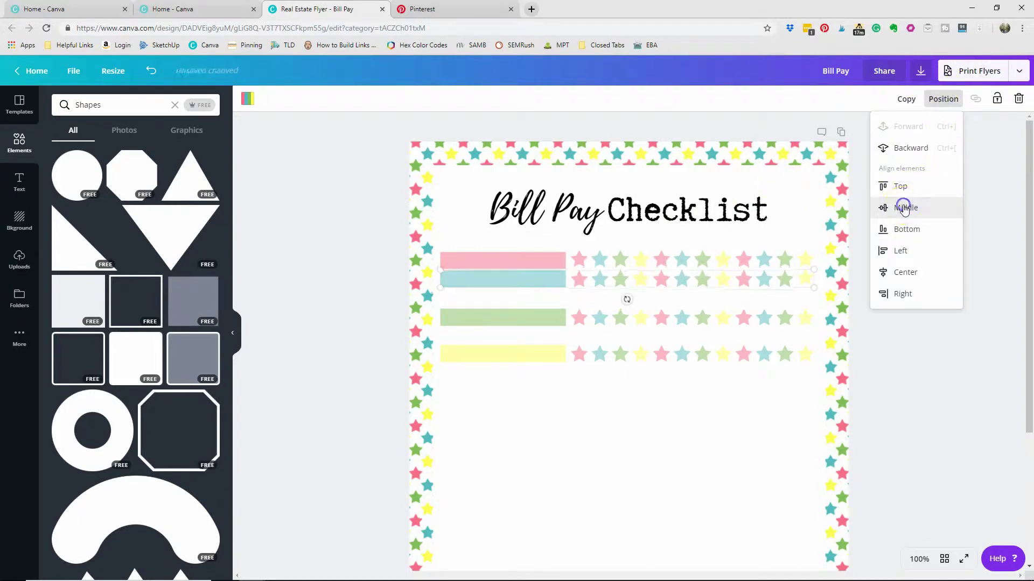
pyautogui.moveTo(648, 277); pyautogui.dragTo(650, 286)
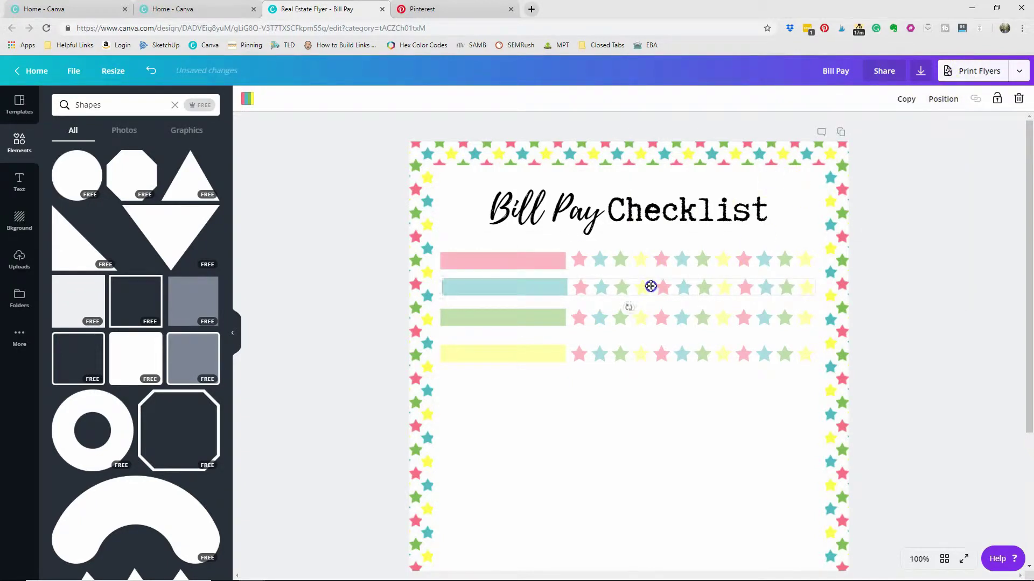
# Ungroup the second star row and group its stars together with the teal bar
pyautogui.click(723, 291)
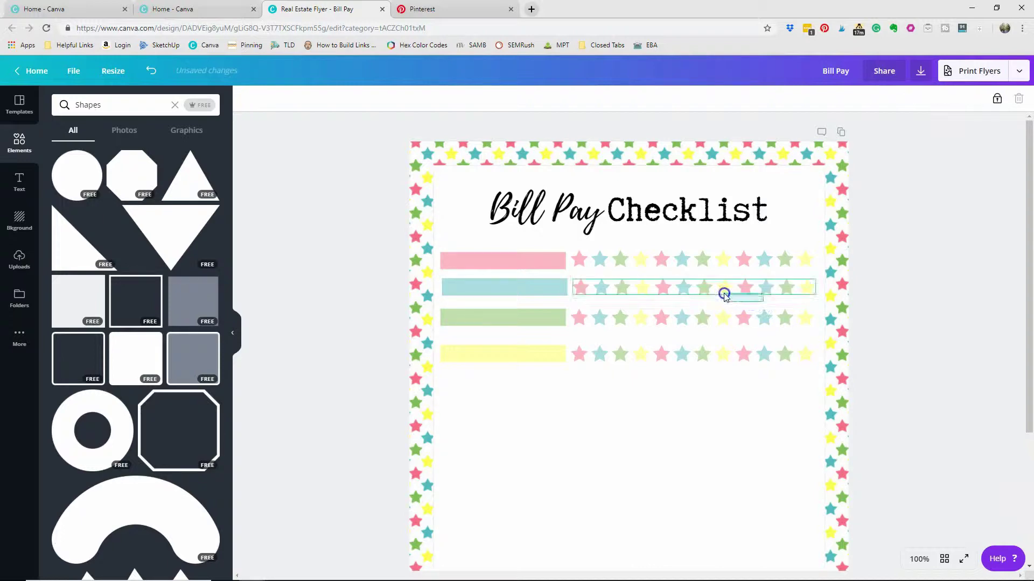
pyautogui.click(849, 100)
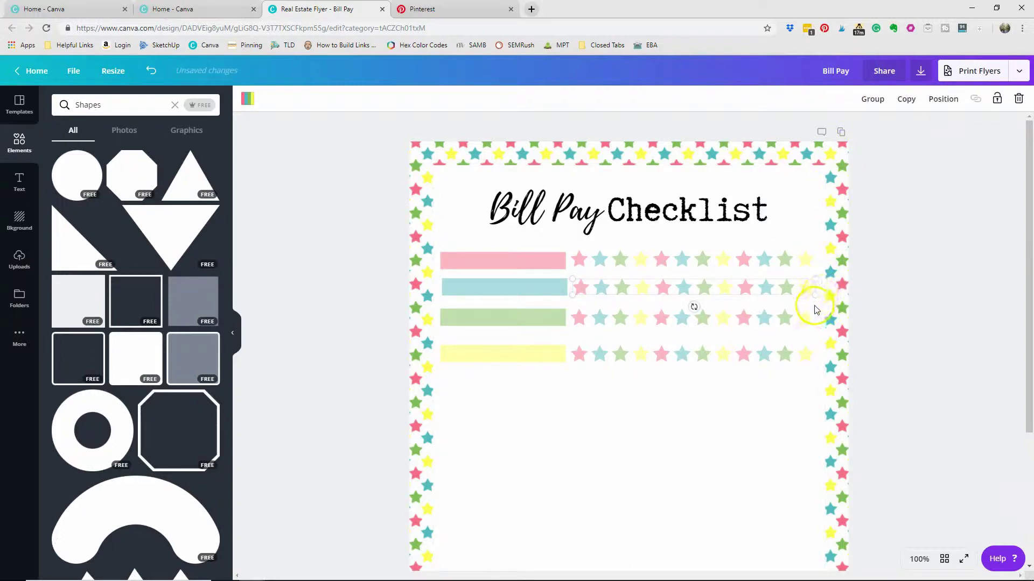
pyautogui.click(547, 288)
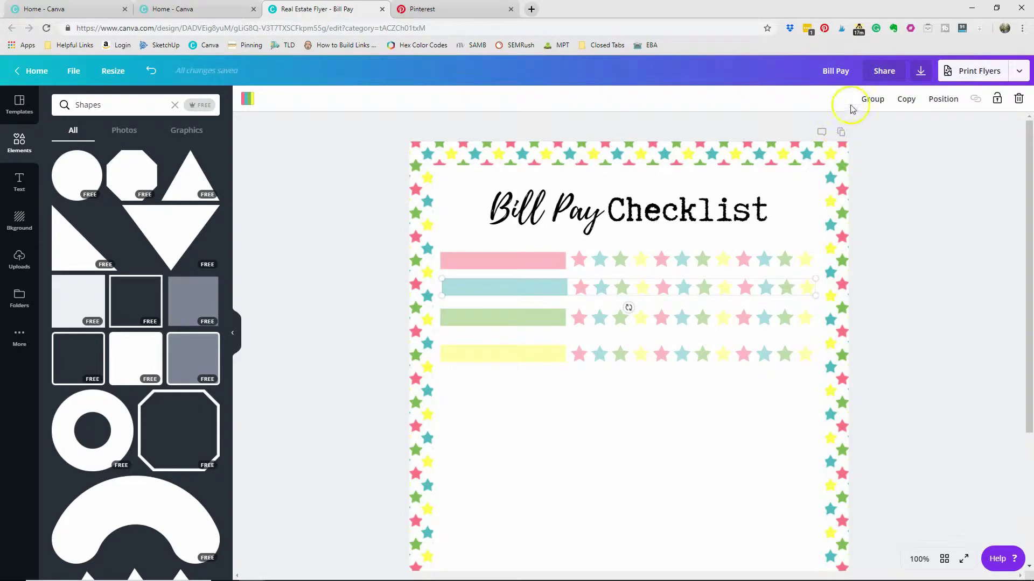
# Align the pink bar and the first star row by their middles
pyautogui.click(539, 260)
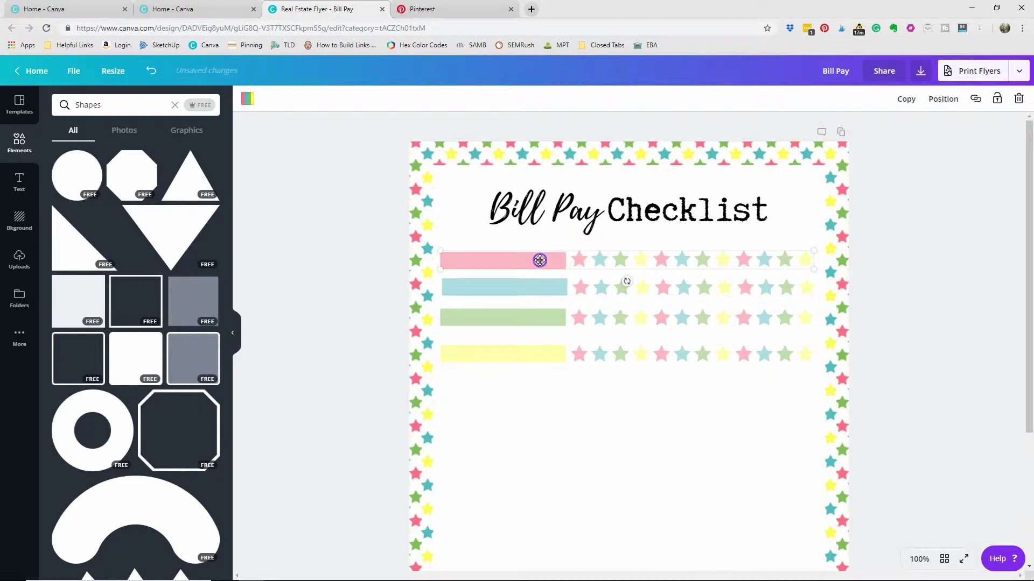
pyautogui.click(943, 99)
pyautogui.click(901, 208)
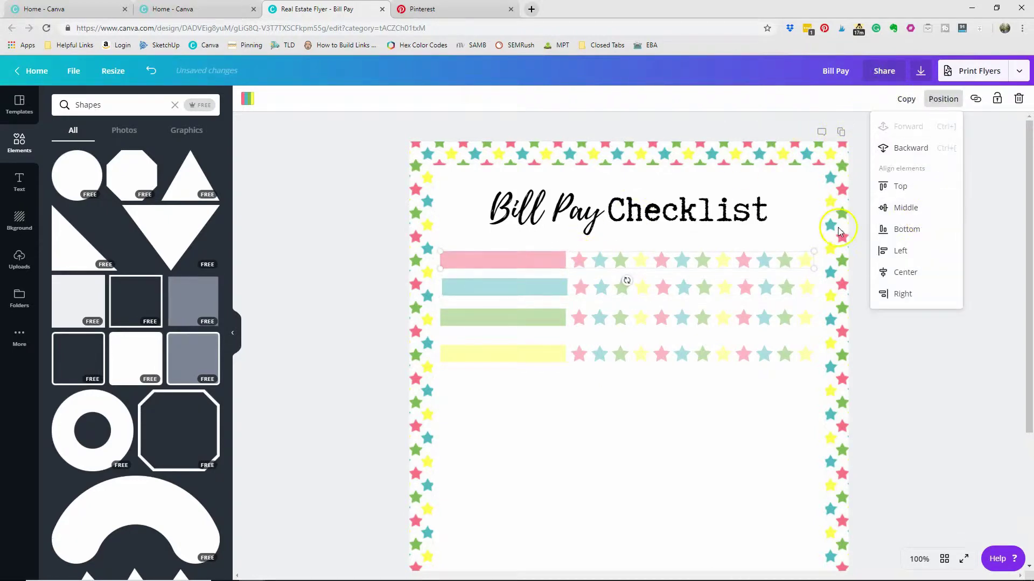
pyautogui.doubleClick(779, 229)
# Group the pink bar together with the stars of the first row
pyautogui.click(801, 261)
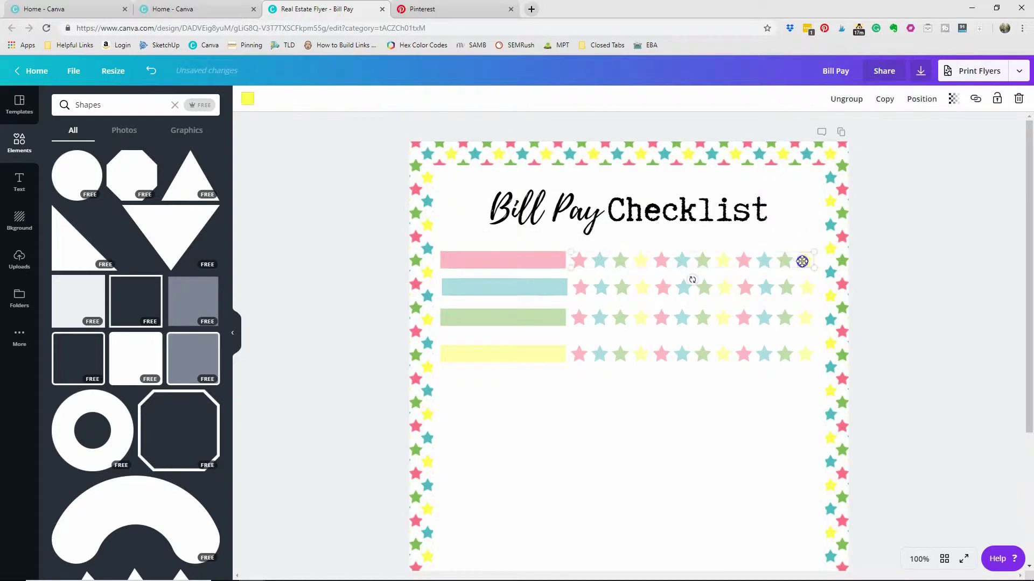
pyautogui.moveTo(813, 249); pyautogui.dragTo(529, 263)
pyautogui.click(872, 99)
# Align all four rows by their centres and move them slightly up, centred on the page beneath the title
pyautogui.moveTo(672, 404); pyautogui.dragTo(568, 255)
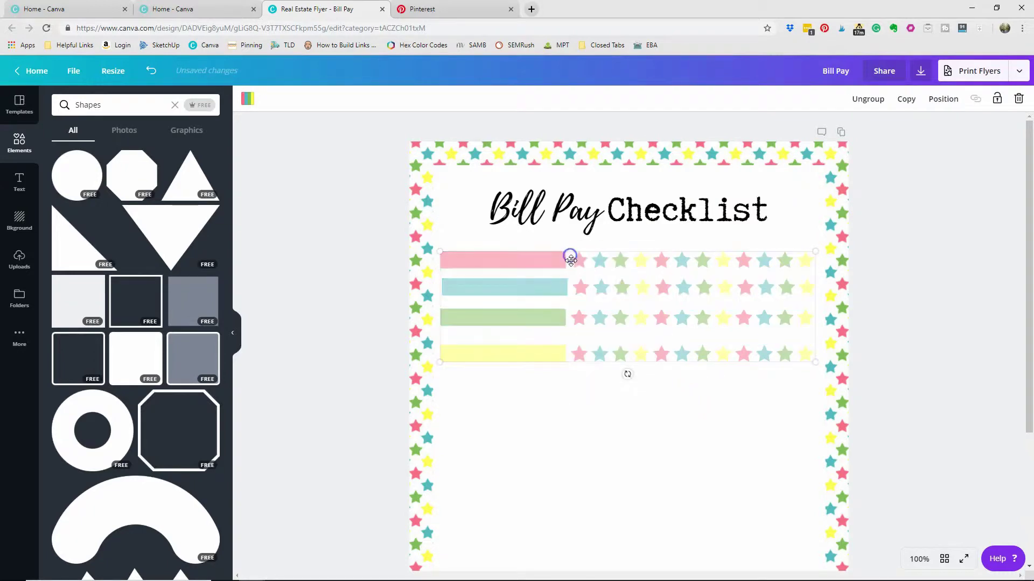
pyautogui.click(942, 99)
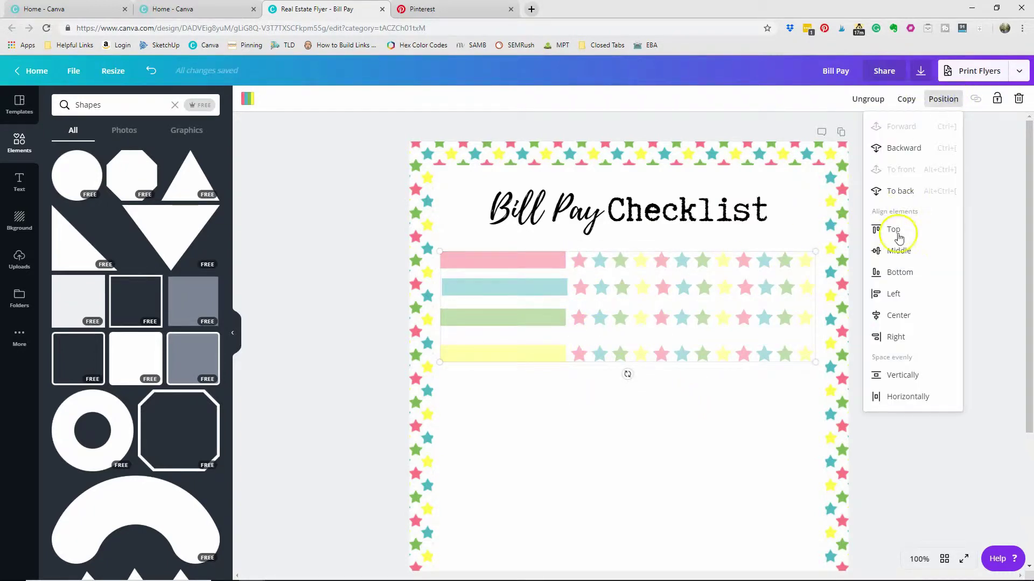
pyautogui.click(896, 294)
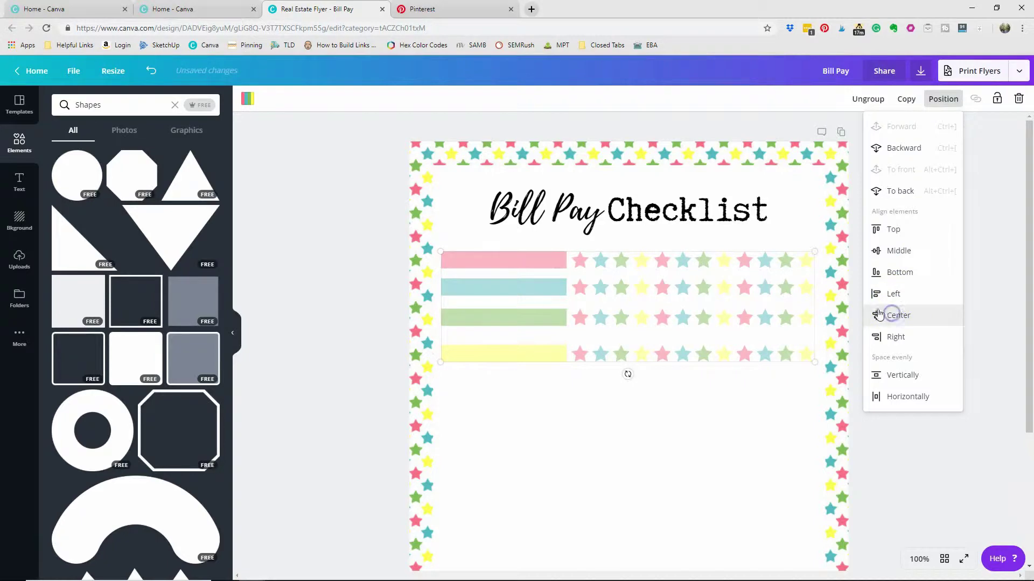
pyautogui.moveTo(685, 263); pyautogui.dragTo(683, 259)
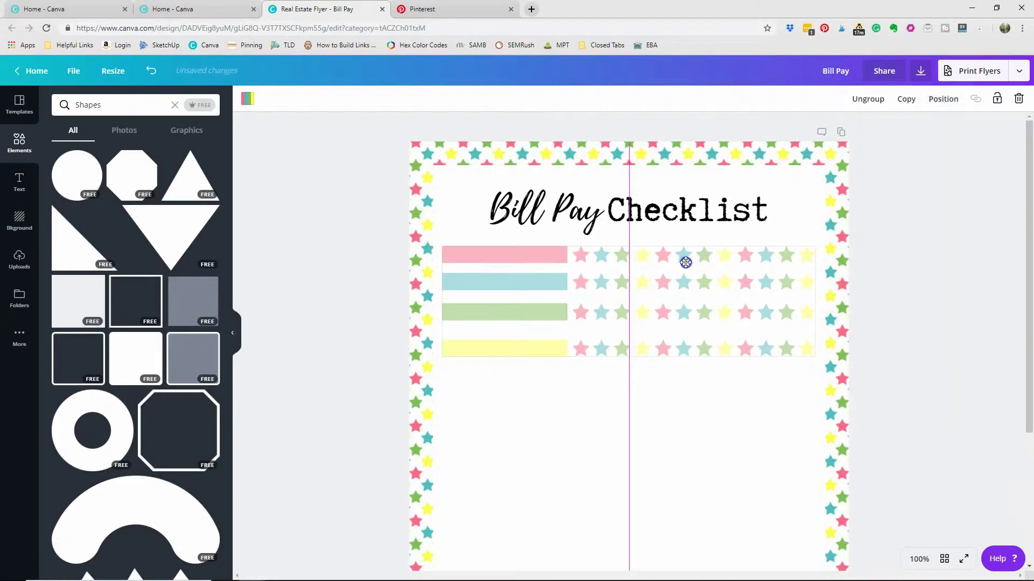
pyautogui.click(675, 384)
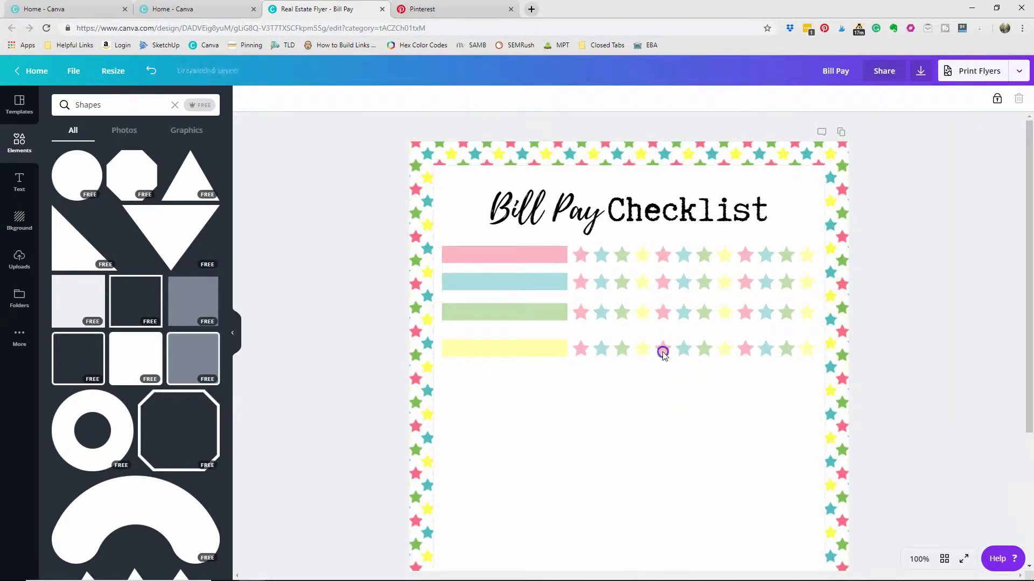
# Move the yellow row up so it sits just below the green row
pyautogui.moveTo(664, 355); pyautogui.dragTo(663, 339)
pyautogui.click(921, 99)
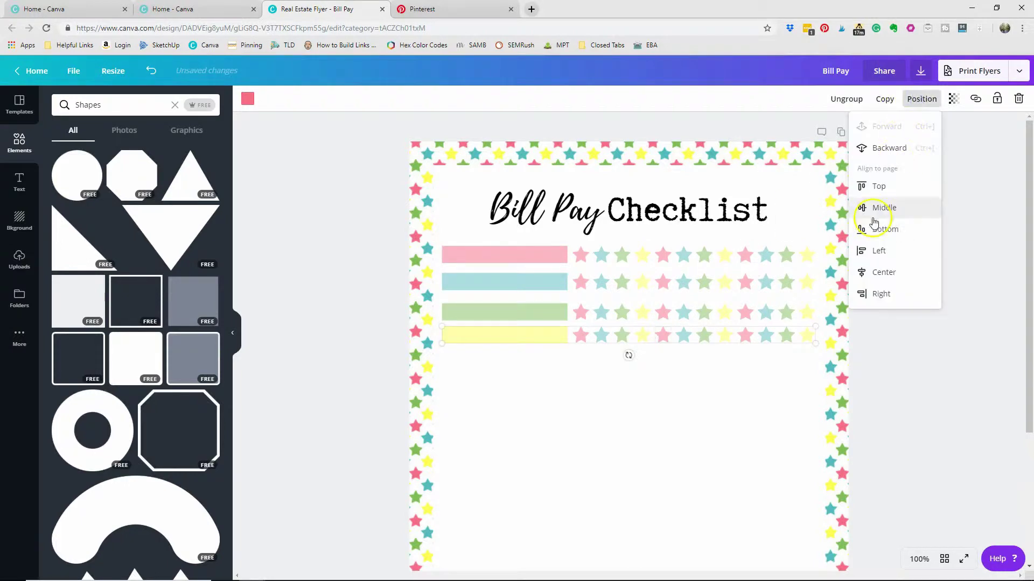
pyautogui.click(745, 357)
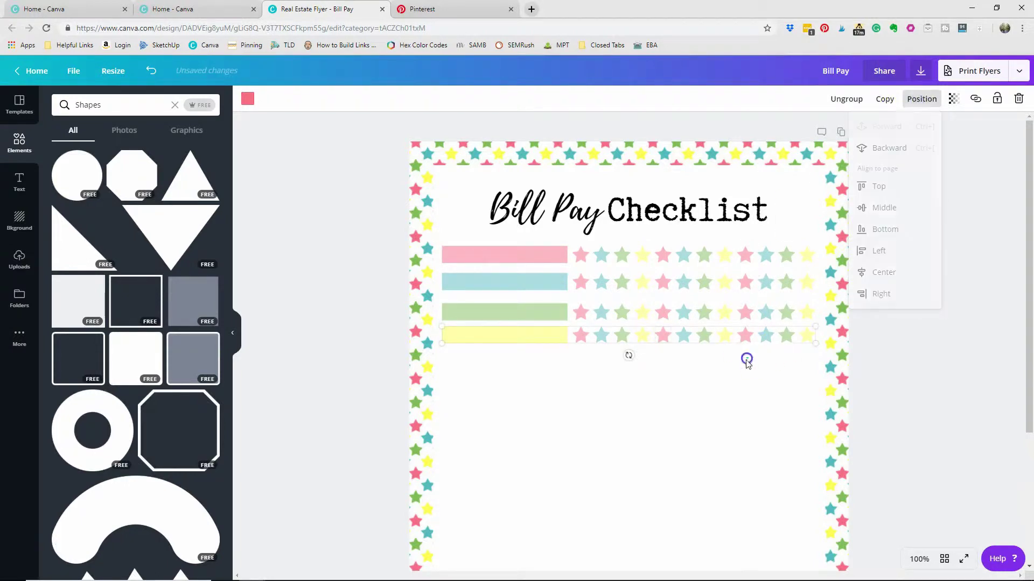
# Duplicate the block of four rows three times and stack the copies down the page to just above the bottom border
pyautogui.moveTo(721, 370); pyautogui.dragTo(542, 247)
pyautogui.moveTo(560, 281); pyautogui.dragTo(590, 371)
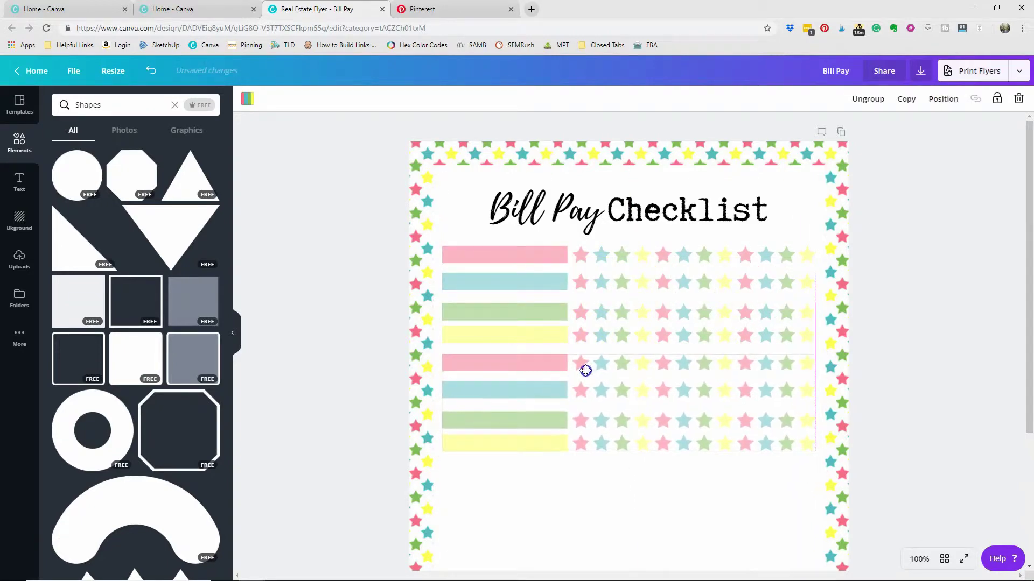
pyautogui.scroll(-4, 590, 364)
pyautogui.click(585, 230)
pyautogui.moveTo(578, 153); pyautogui.dragTo(564, 357)
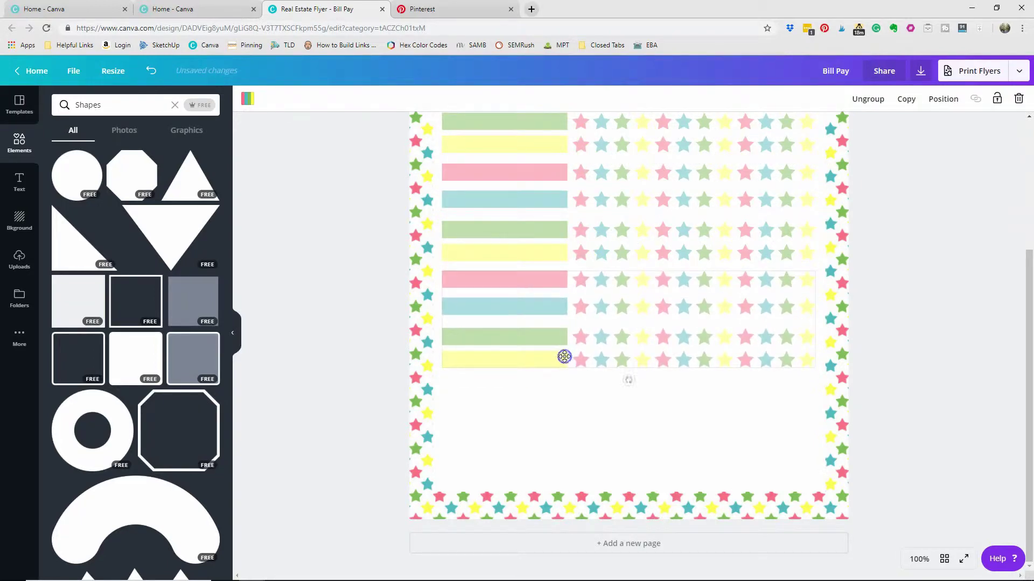
pyautogui.hotkey('ctrl', 'd')
pyautogui.moveTo(596, 155); pyautogui.dragTo(580, 460)
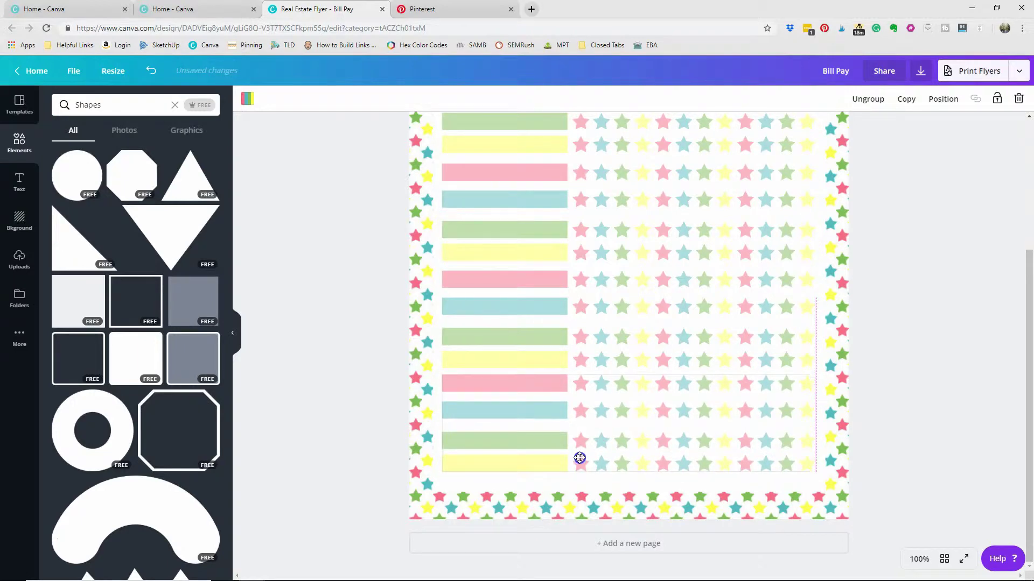
# Select all sixteen checklist rows and space them evenly in the vertical direction
pyautogui.scroll(4, 641, 431)
pyautogui.scroll(-4, 662, 426)
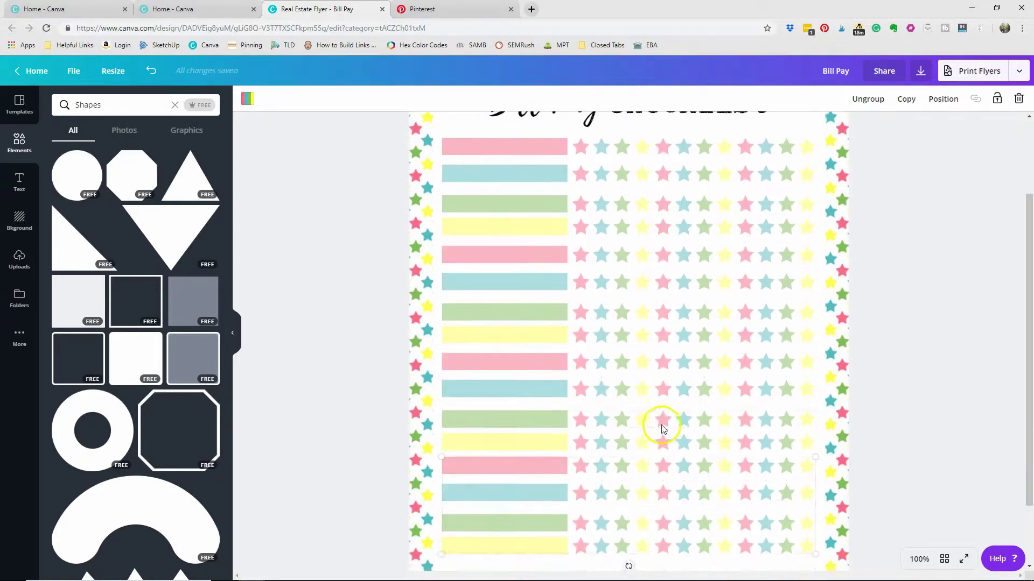
pyautogui.click(784, 463)
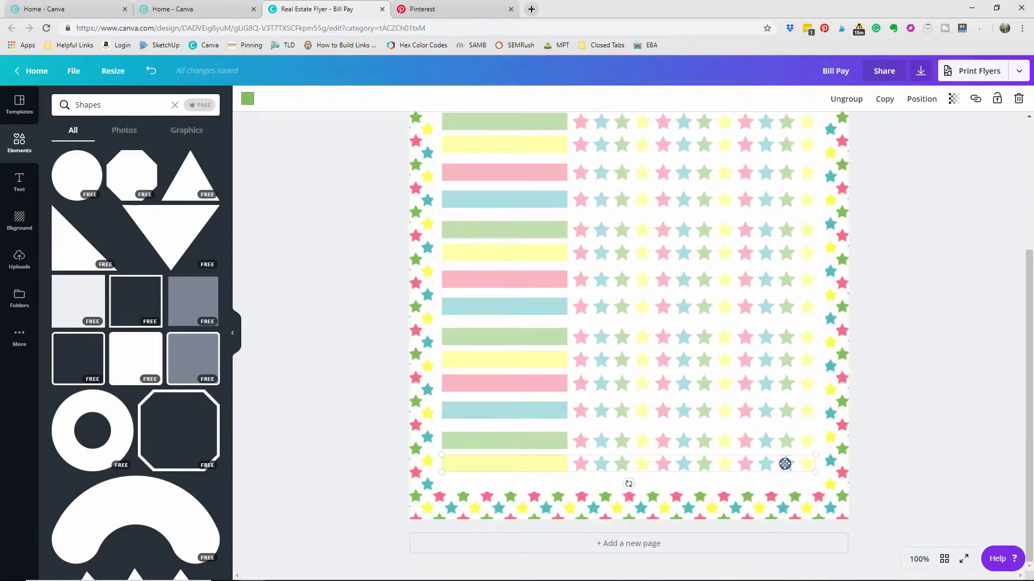
pyautogui.click(806, 478)
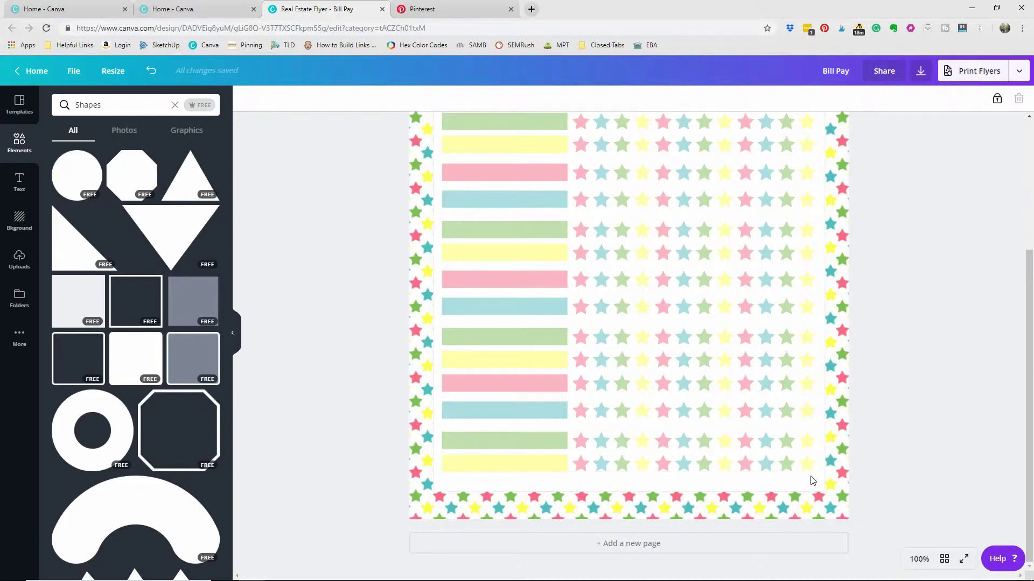
pyautogui.scroll(3, 810, 483)
pyautogui.scroll(-5, 806, 483)
pyautogui.moveTo(802, 474); pyautogui.dragTo(574, 247)
pyautogui.scroll(3, 586, 254)
pyautogui.click(943, 99)
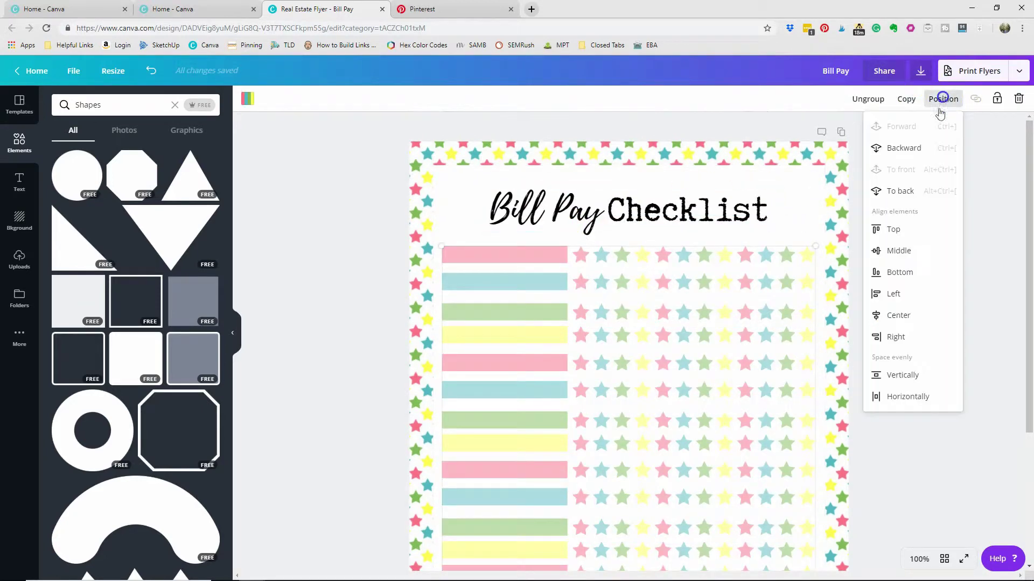
pyautogui.click(909, 379)
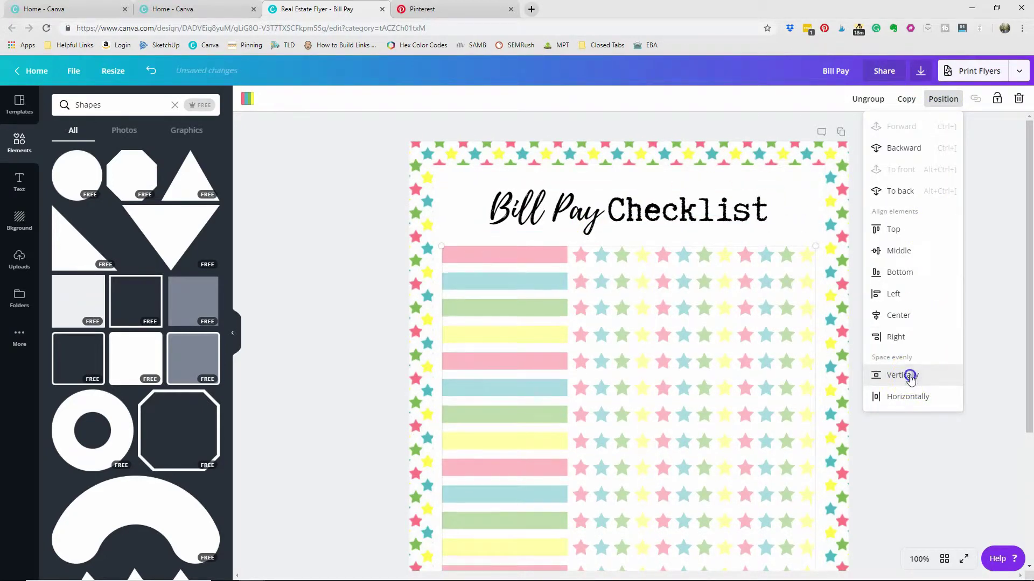
pyautogui.scroll(-3, 829, 399)
pyautogui.scroll(5, 699, 366)
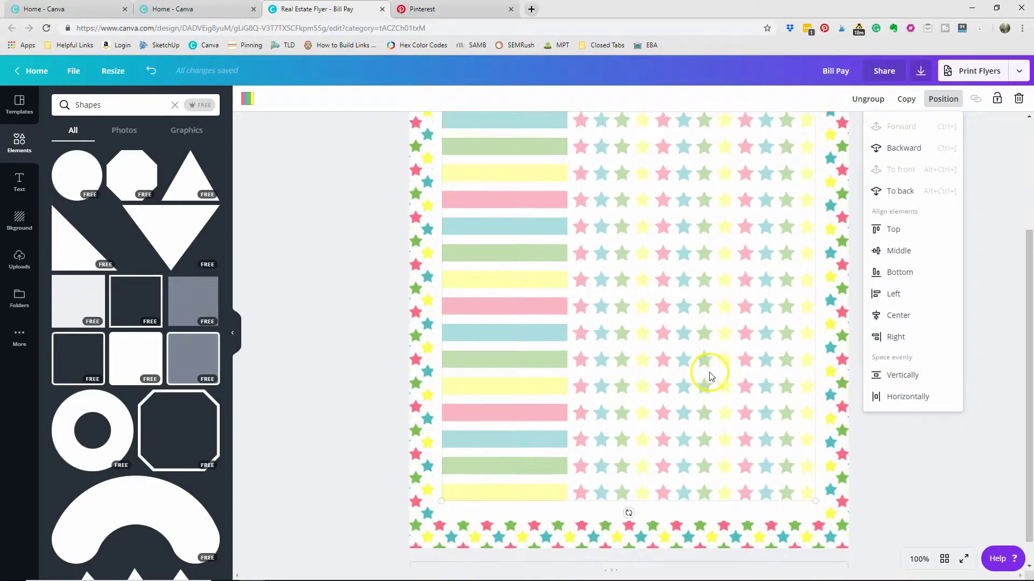
pyautogui.scroll(-5, 681, 348)
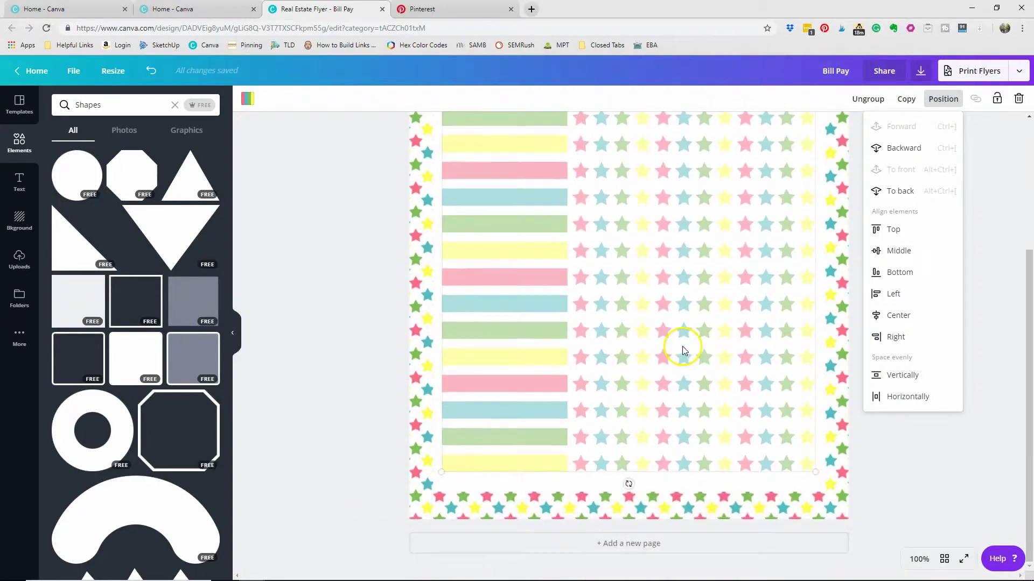
# Shift all sixteen rows down together slightly, leaving room for column headings beneath the title and keeping clear of the bottom border
pyautogui.click(685, 301)
pyautogui.click(716, 405)
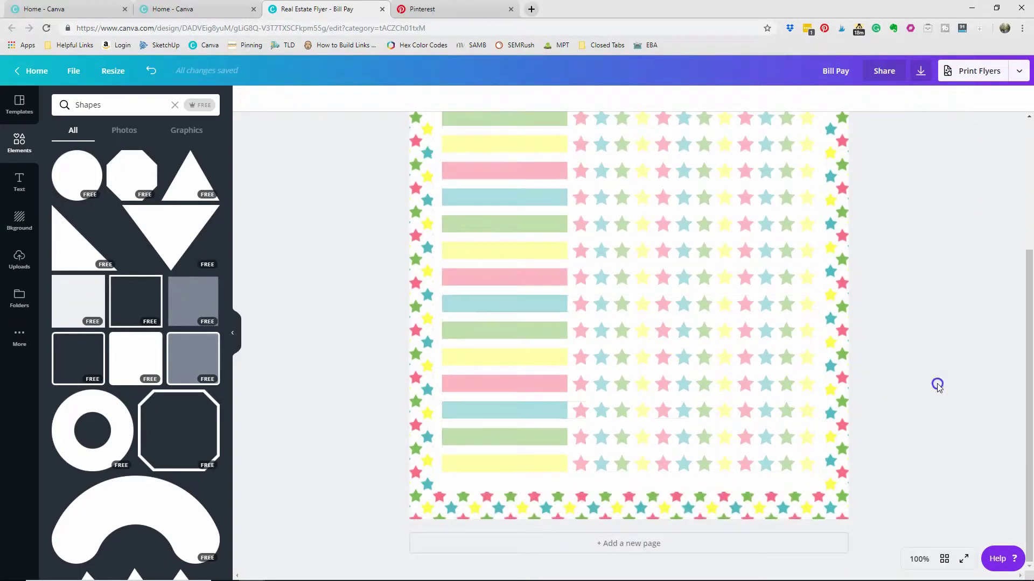
pyautogui.moveTo(814, 478); pyautogui.dragTo(482, 247)
pyautogui.click(590, 323)
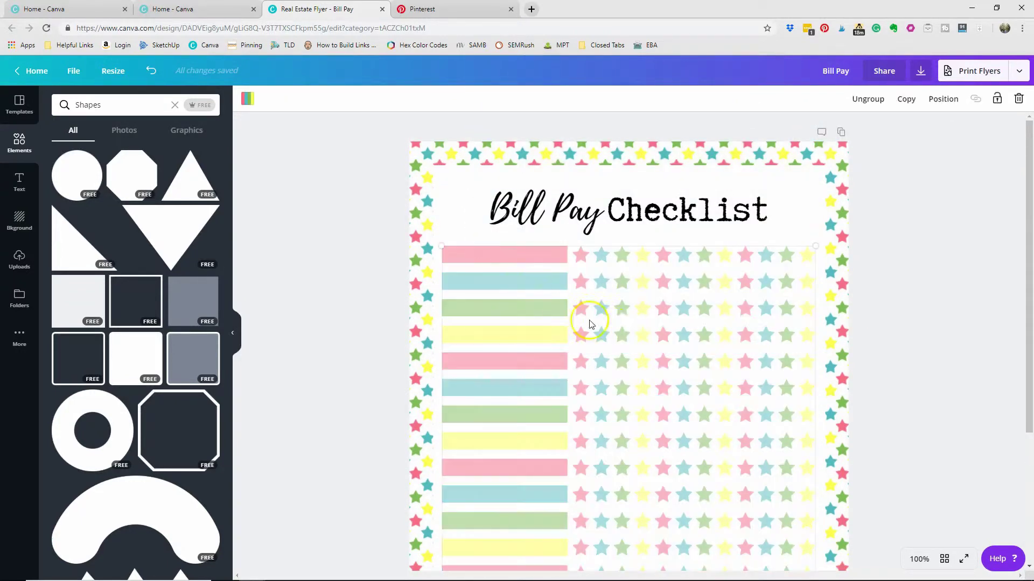
pyautogui.scroll(-4, 603, 322)
pyautogui.press('Down')
pyautogui.press('Down')
pyautogui.press('Down')
pyautogui.press('Down')
pyautogui.press('Down')
pyautogui.press('Down')
pyautogui.press('Down')
pyautogui.press('Down')
pyautogui.press('Down')
pyautogui.press('Down')
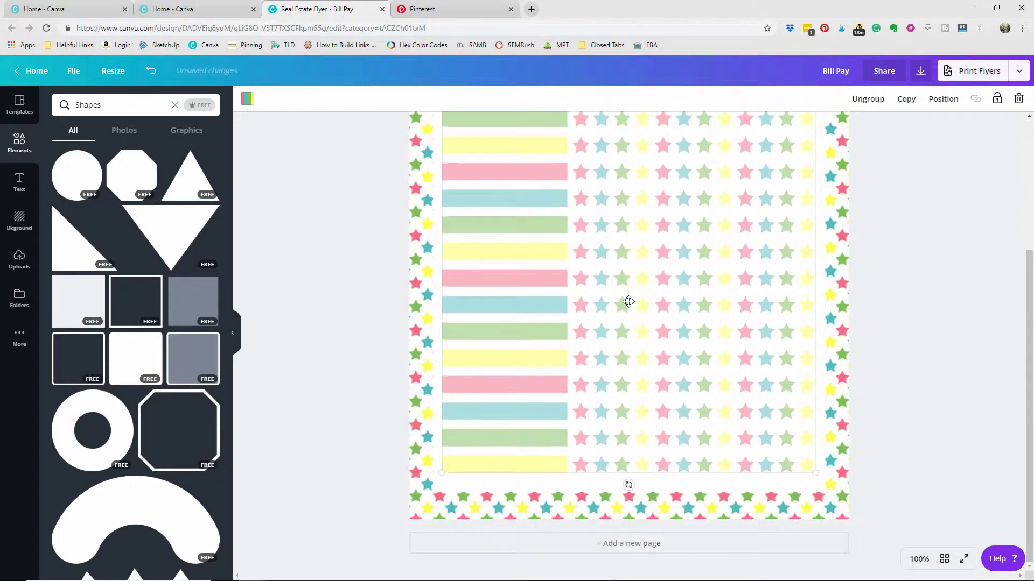
pyautogui.press('Down')
pyautogui.press('Down')
pyautogui.press('Down')
pyautogui.press('Down')
pyautogui.press('Down')
pyautogui.press('Down')
pyautogui.press('Down')
pyautogui.press('Down')
pyautogui.press('Down')
pyautogui.press('Down')
pyautogui.press('Down')
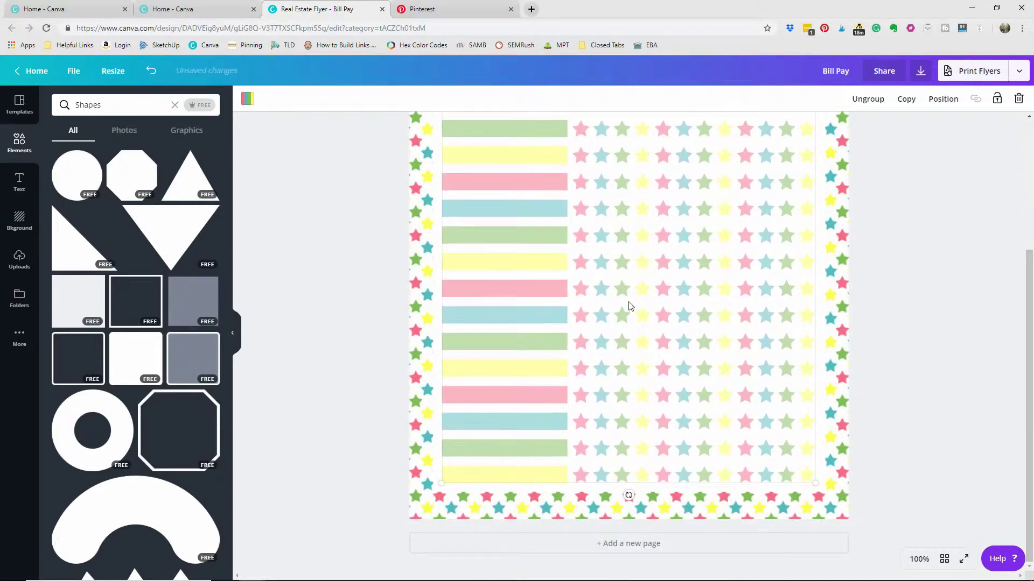
pyautogui.press('Down')
pyautogui.press('Down')
pyautogui.press('Down')
pyautogui.press('Down')
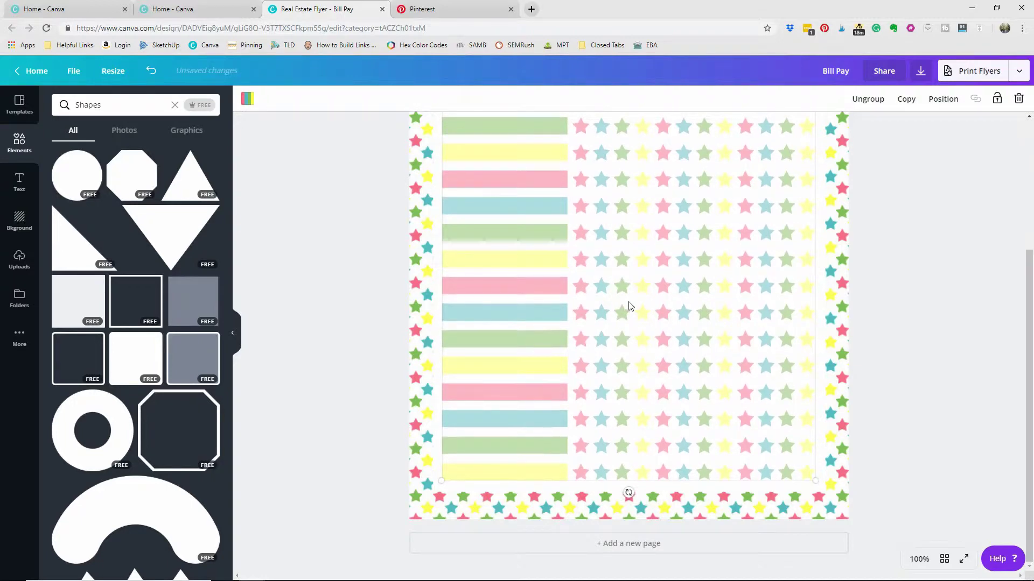
pyautogui.scroll(4, 630, 306)
pyautogui.click(393, 254)
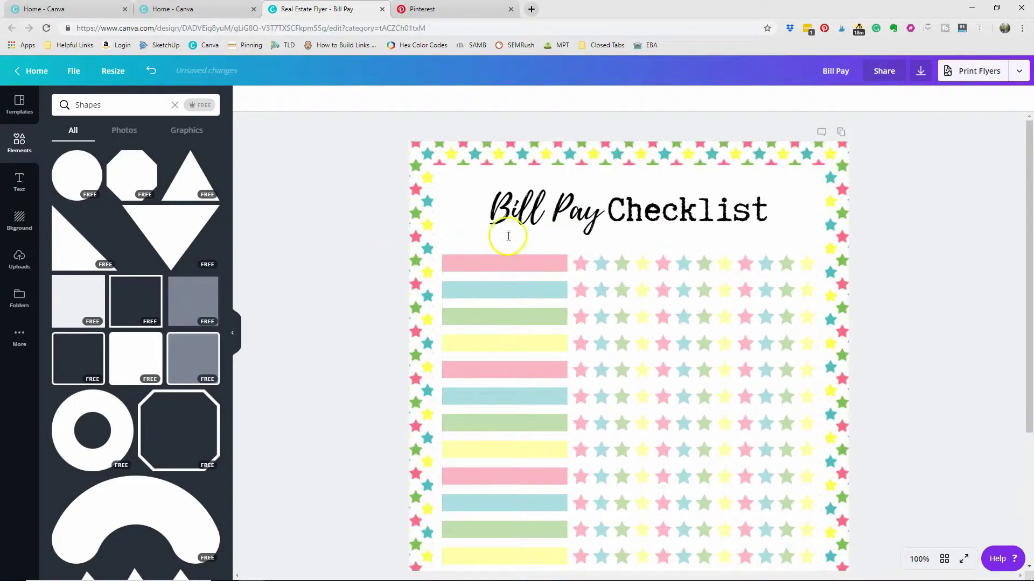
# Add a heading text box to the page reading "BILL / EXPENSE"
pyautogui.click(20, 183)
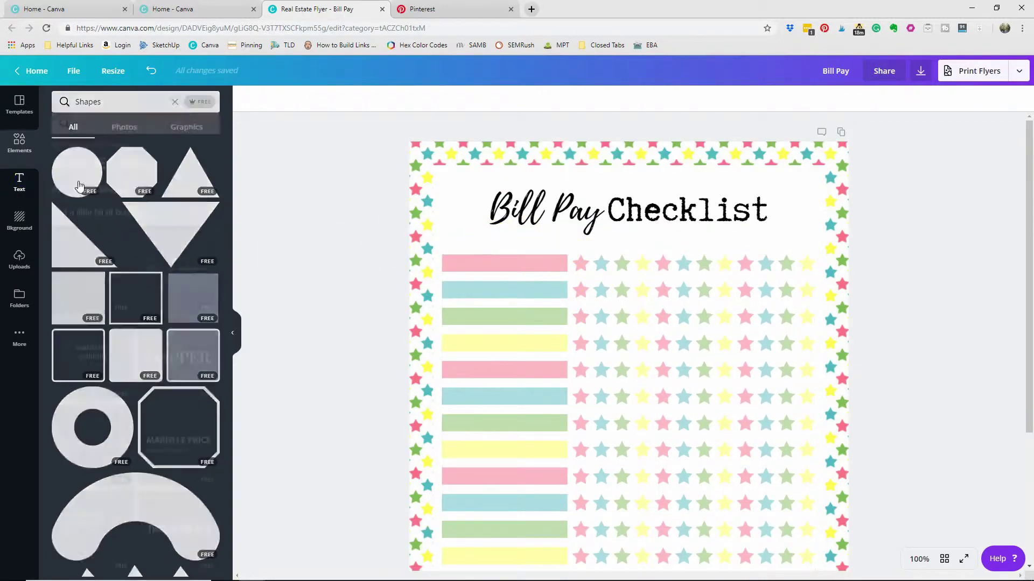
pyautogui.click(105, 144)
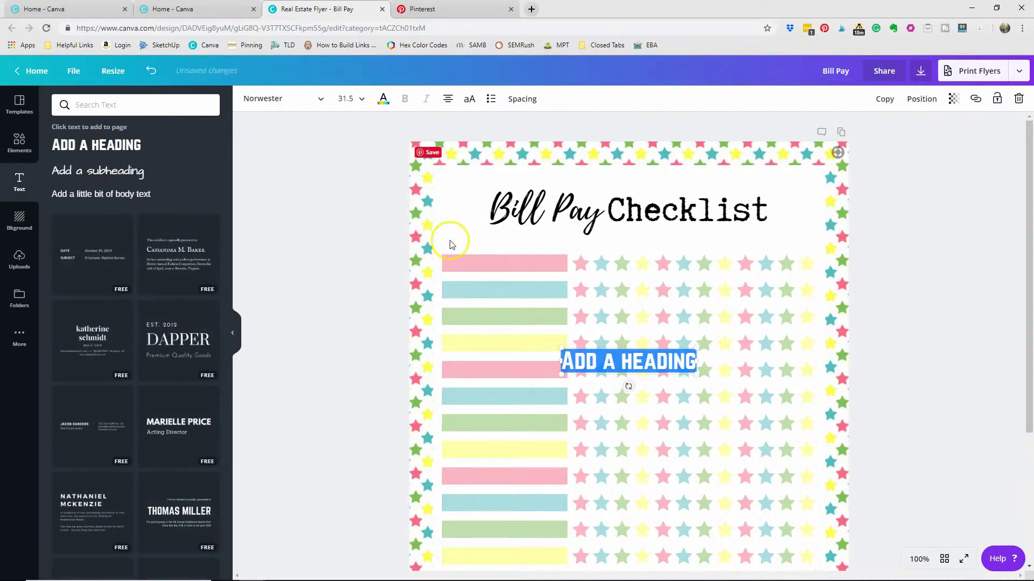
pyautogui.write('BILL / EXPESNE')
pyautogui.press('BackSpace')
pyautogui.press('BackSpace')
pyautogui.press('BackSpace')
pyautogui.write('NSE')
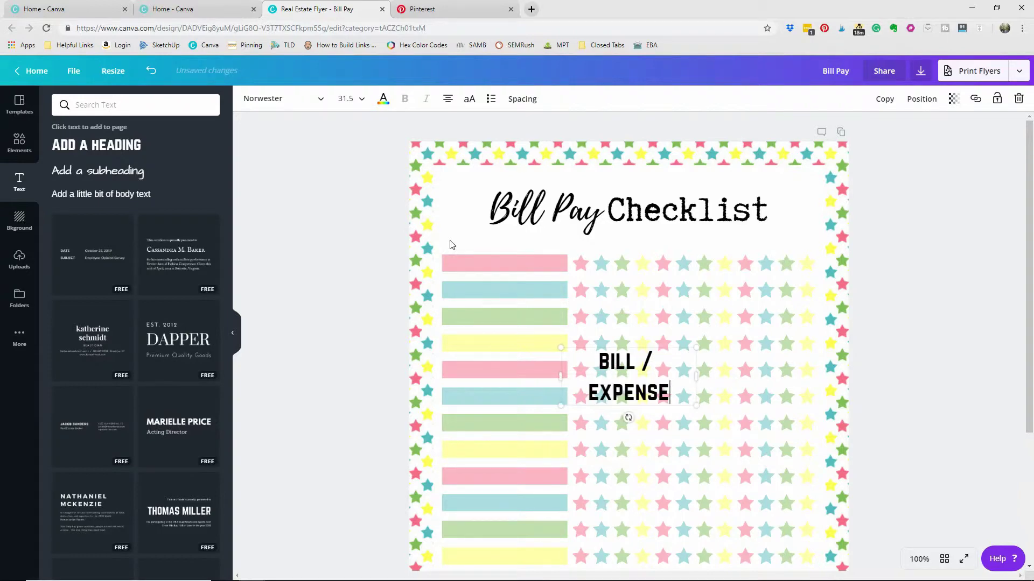
# Set the BILL / EXPENSE text in the True Typewriter PolyglOTT font and switch it to uppercase
pyautogui.hotkey('ctrl', 'a')
pyautogui.click(272, 101)
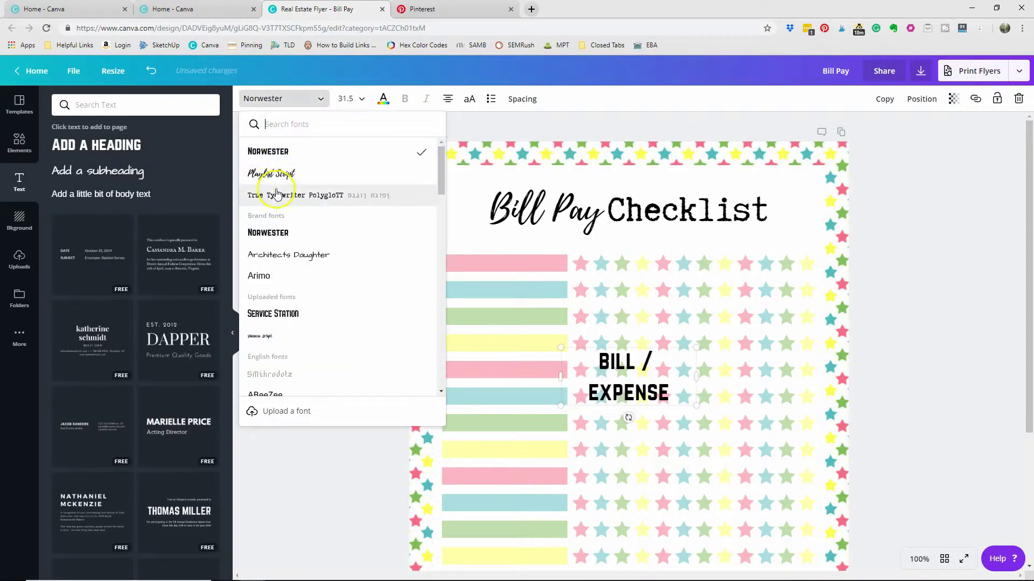
pyautogui.click(278, 194)
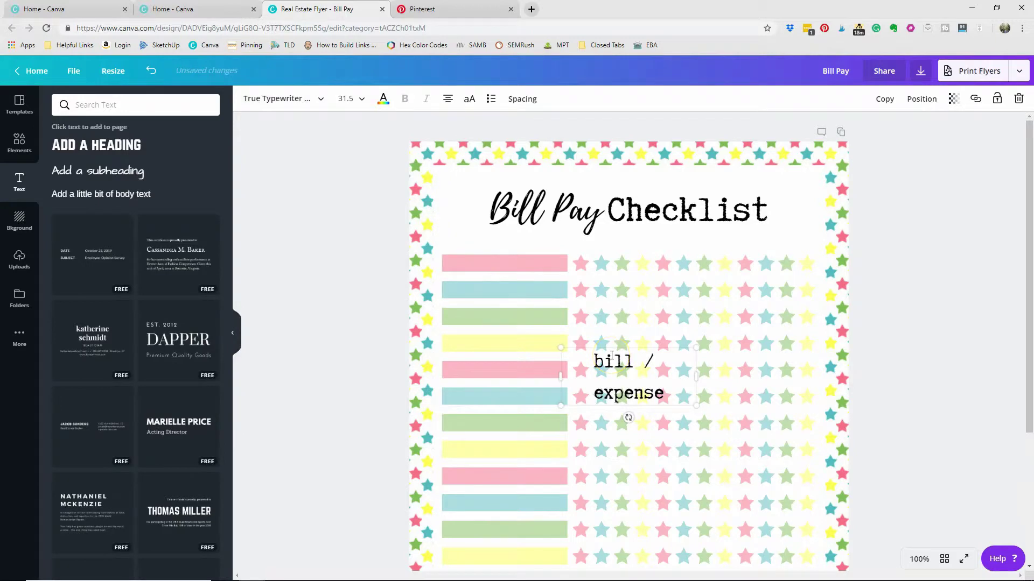
pyautogui.hotkey('ctrl', 'a')
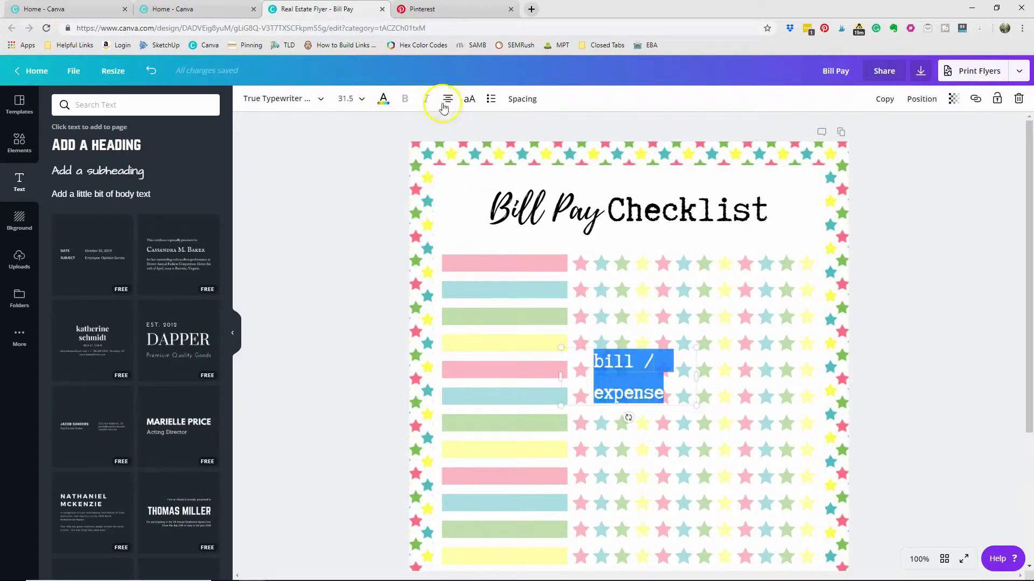
pyautogui.click(479, 98)
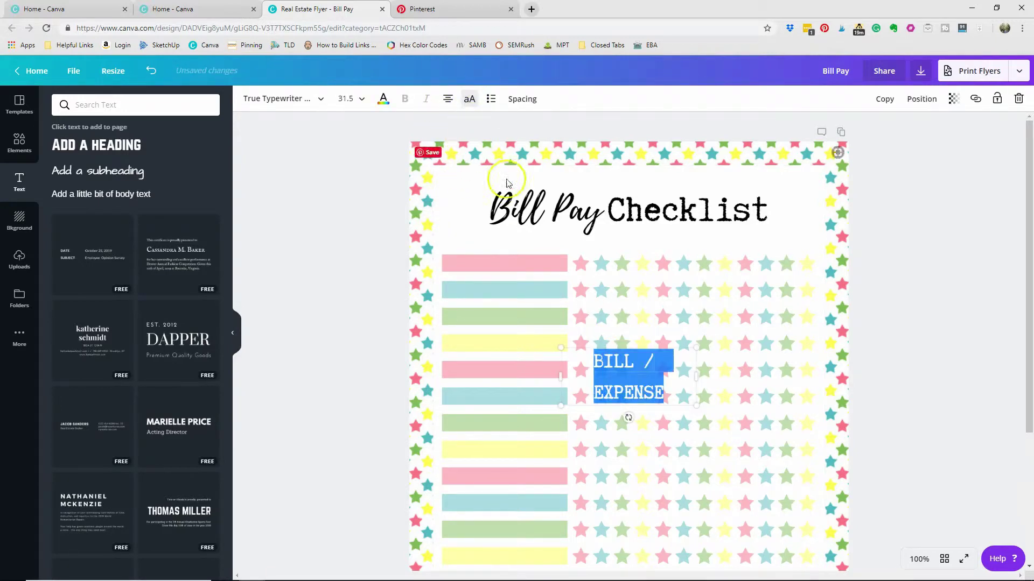
# Place the BILL / EXPENSE label on one line just above the first pink bar, at font size 21
pyautogui.moveTo(608, 357); pyautogui.dragTo(612, 258)
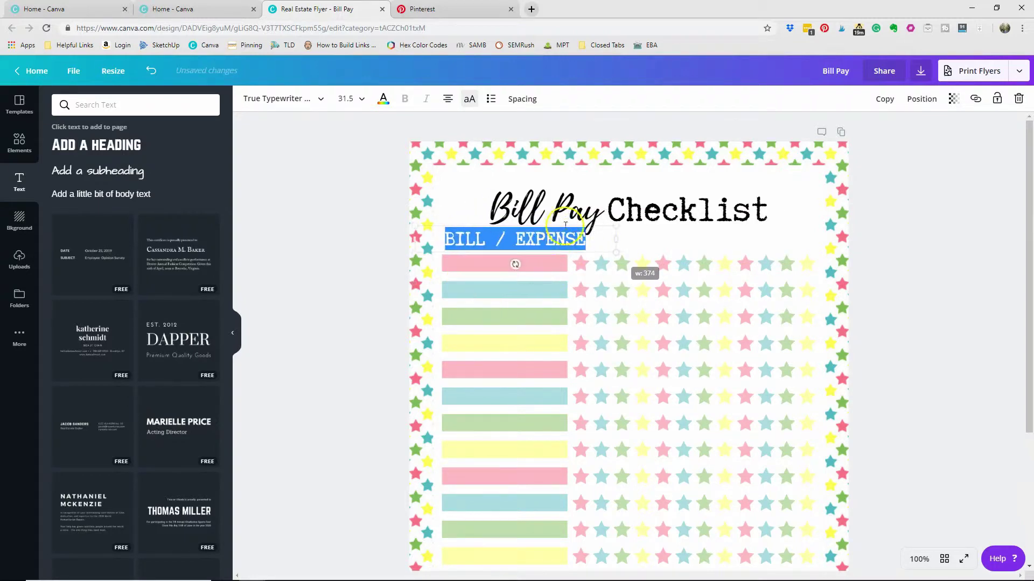
pyautogui.click(345, 98)
pyautogui.click(346, 277)
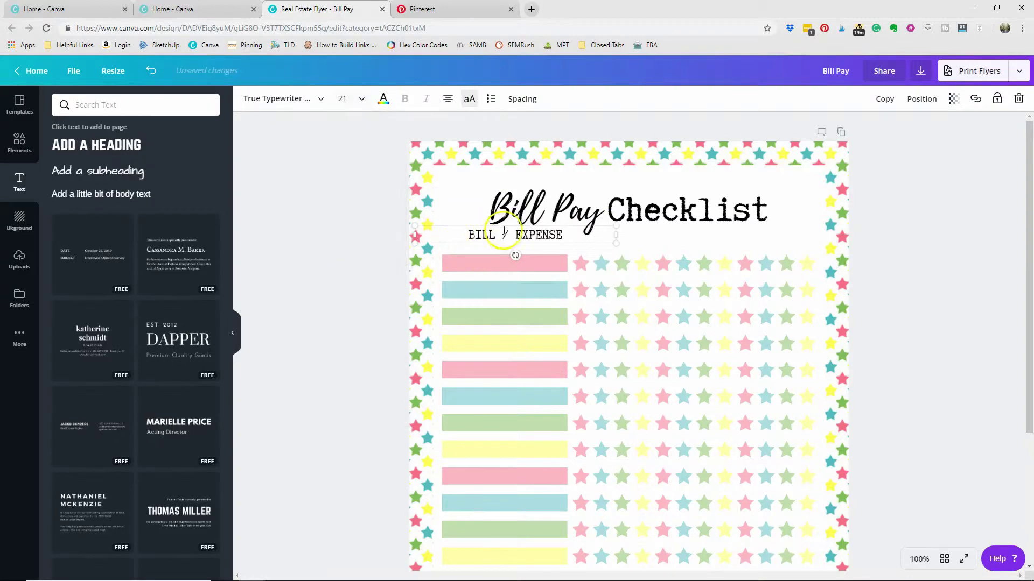
pyautogui.moveTo(509, 239); pyautogui.dragTo(548, 234)
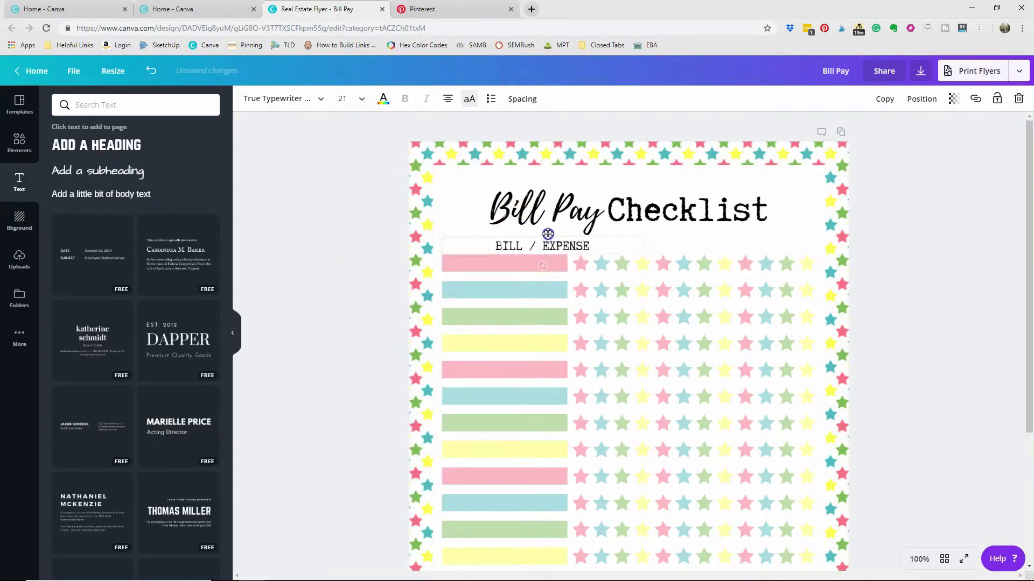
# Narrow the BILL / EXPENSE text box to the pink bar's width, about 233, and centre the text within it
pyautogui.click(448, 99)
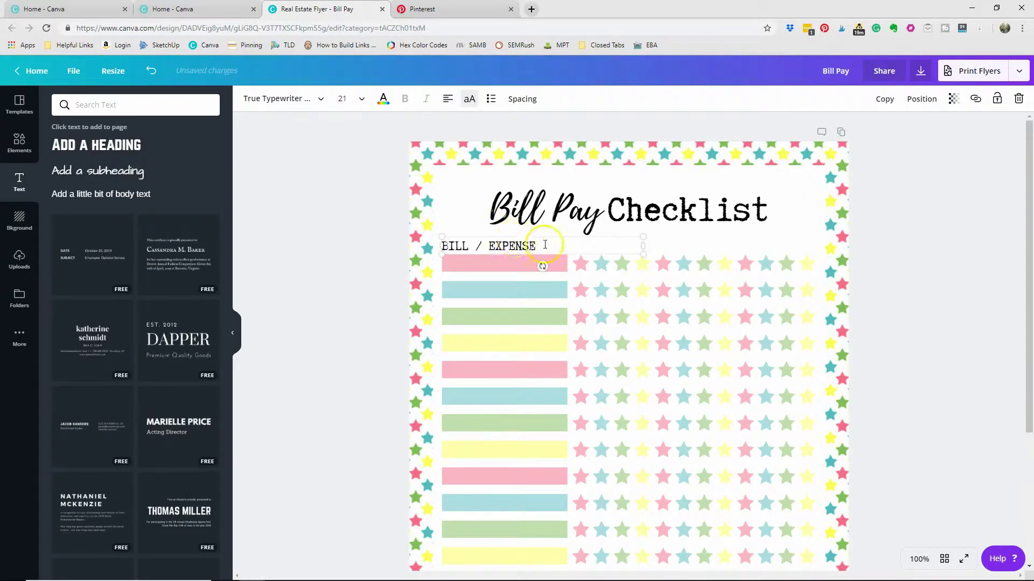
pyautogui.moveTo(643, 246); pyautogui.dragTo(557, 246)
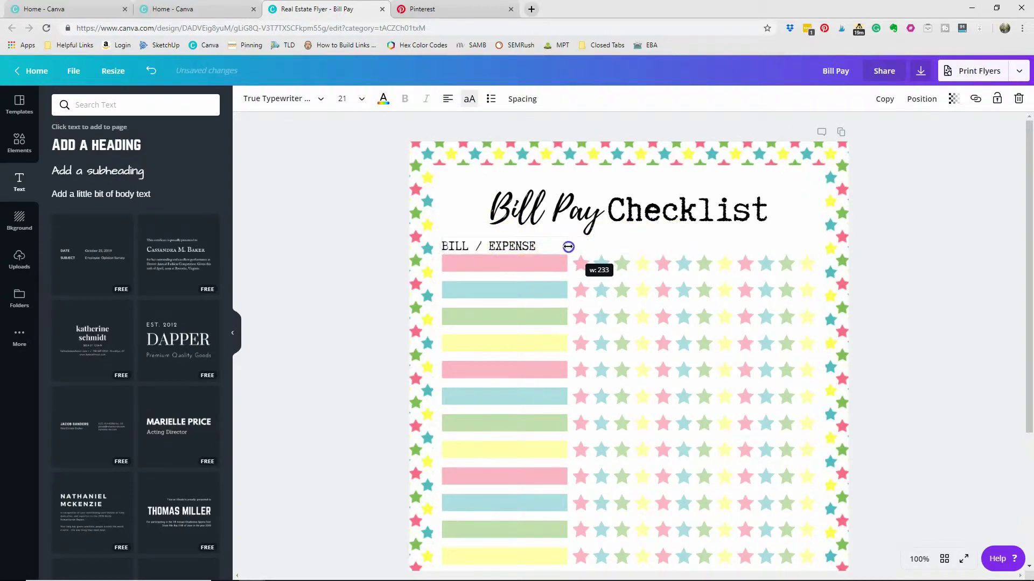
pyautogui.moveTo(558, 246); pyautogui.dragTo(569, 246)
pyautogui.click(448, 99)
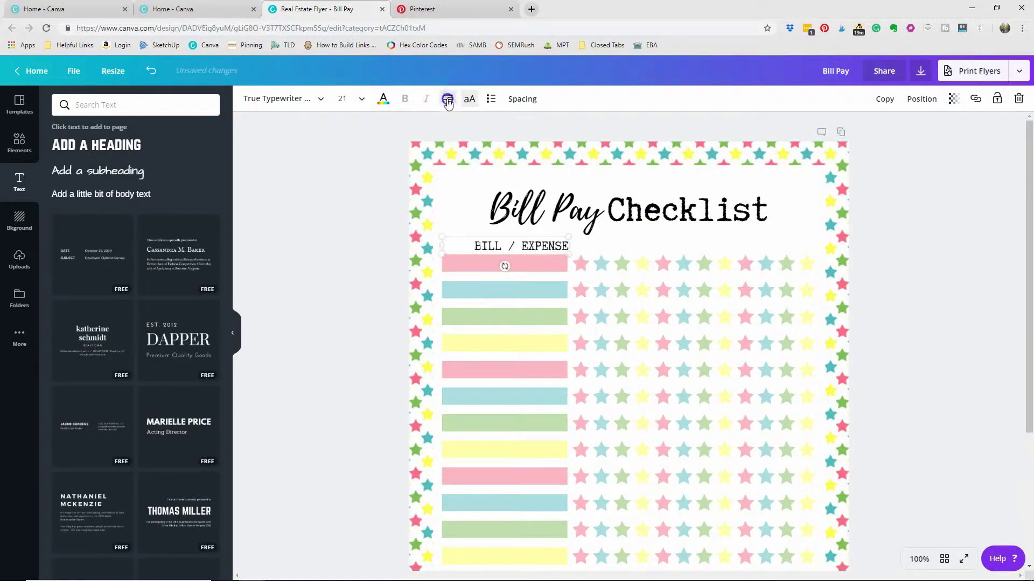
pyautogui.click(447, 98)
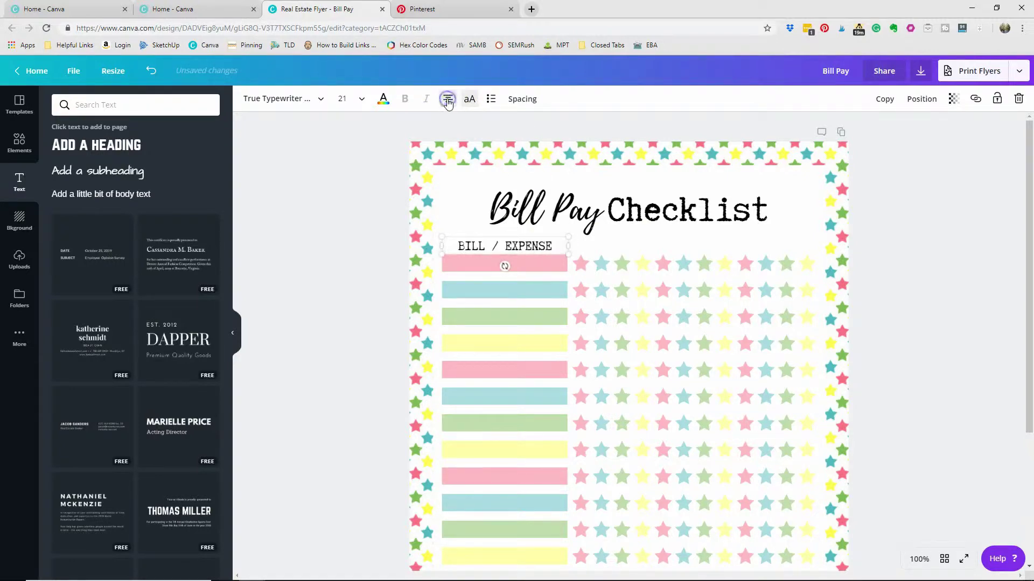
pyautogui.click(588, 248)
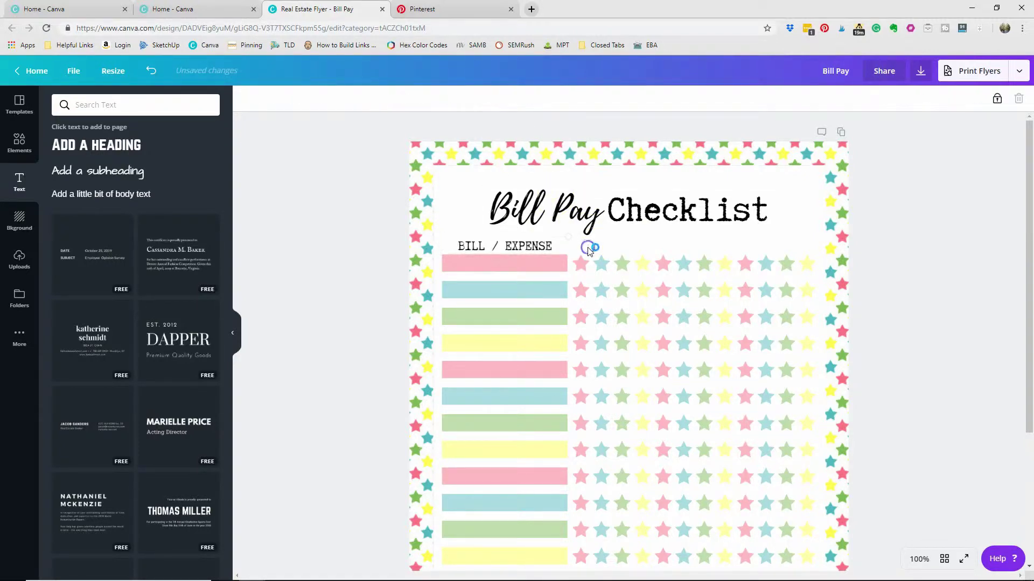
# Duplicate the BILL / EXPENSE label, change the copy to "J", narrow its box and place it above the first star column
pyautogui.click(477, 246)
pyautogui.click(896, 100)
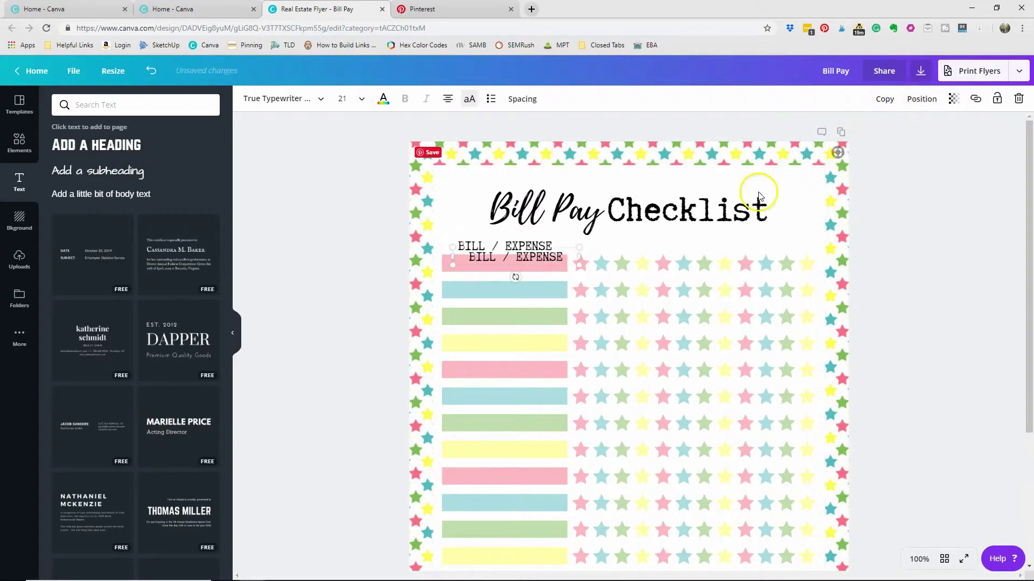
pyautogui.moveTo(557, 252); pyautogui.dragTo(658, 239)
pyautogui.doubleClick(659, 245)
pyautogui.write('J')
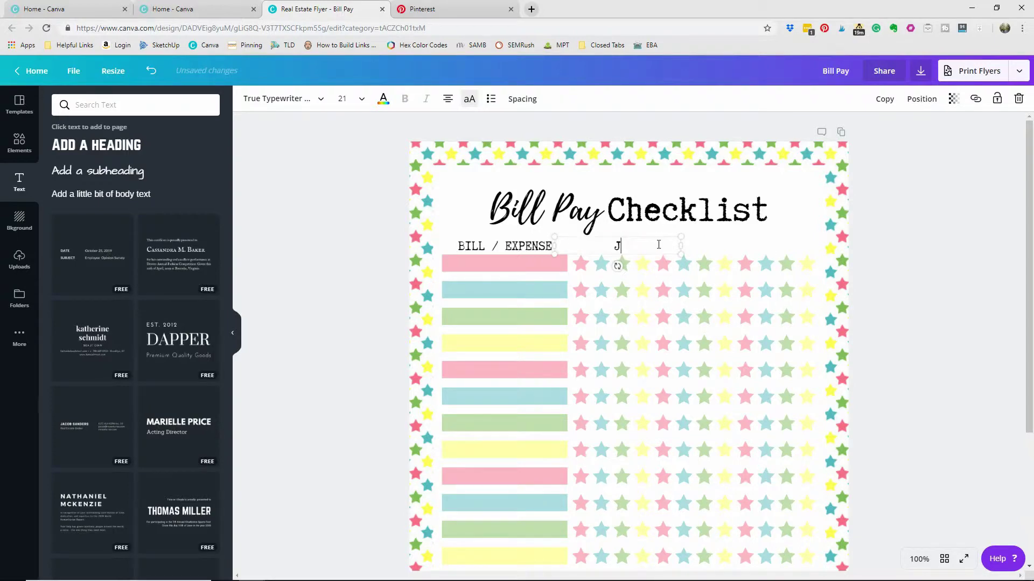
pyautogui.moveTo(681, 243); pyautogui.dragTo(602, 244)
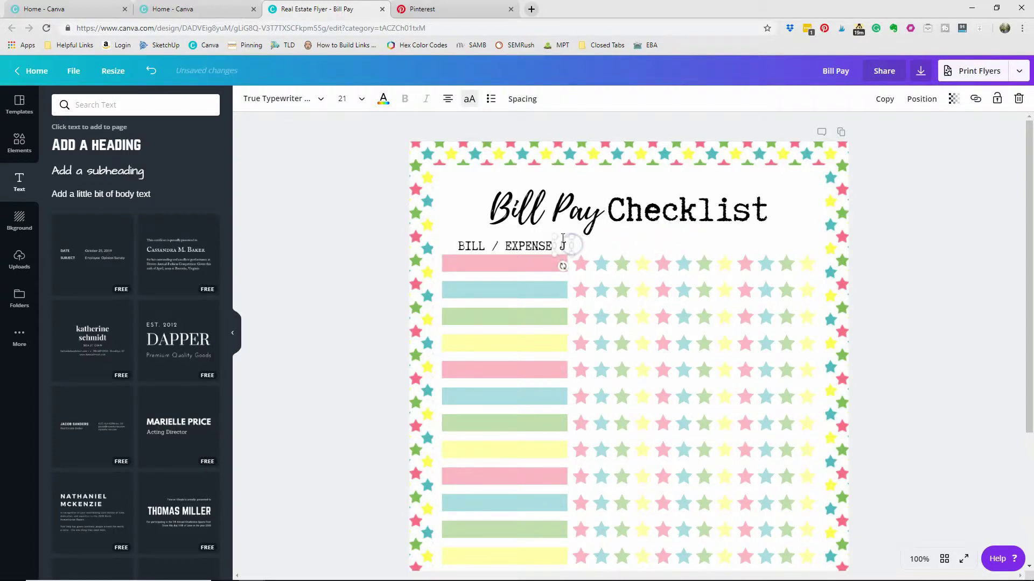
pyautogui.moveTo(562, 235); pyautogui.dragTo(580, 236)
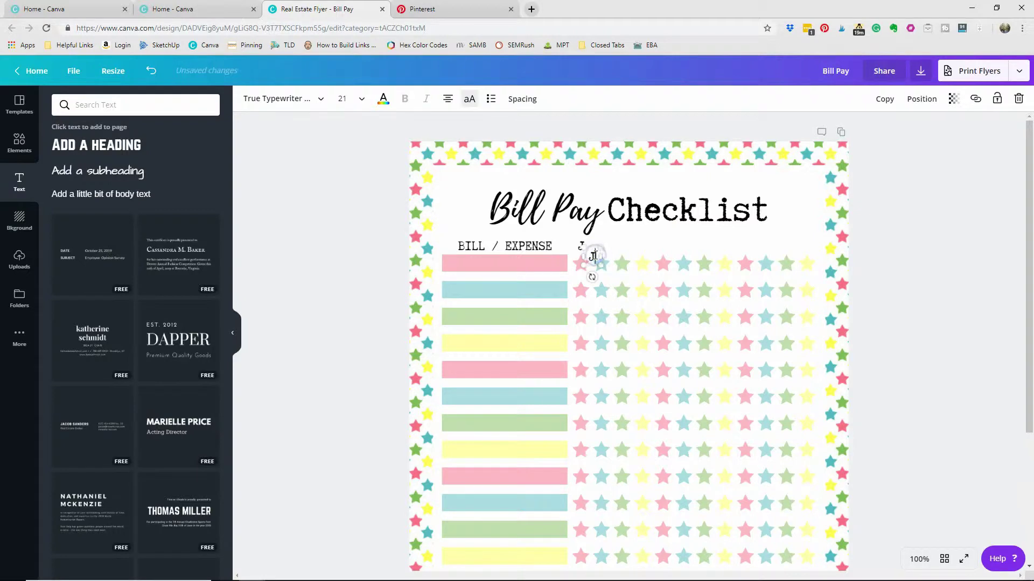
# Make copies of the month letter for F, M and A and place them above the second, third and fourth star columns
pyautogui.click(639, 243)
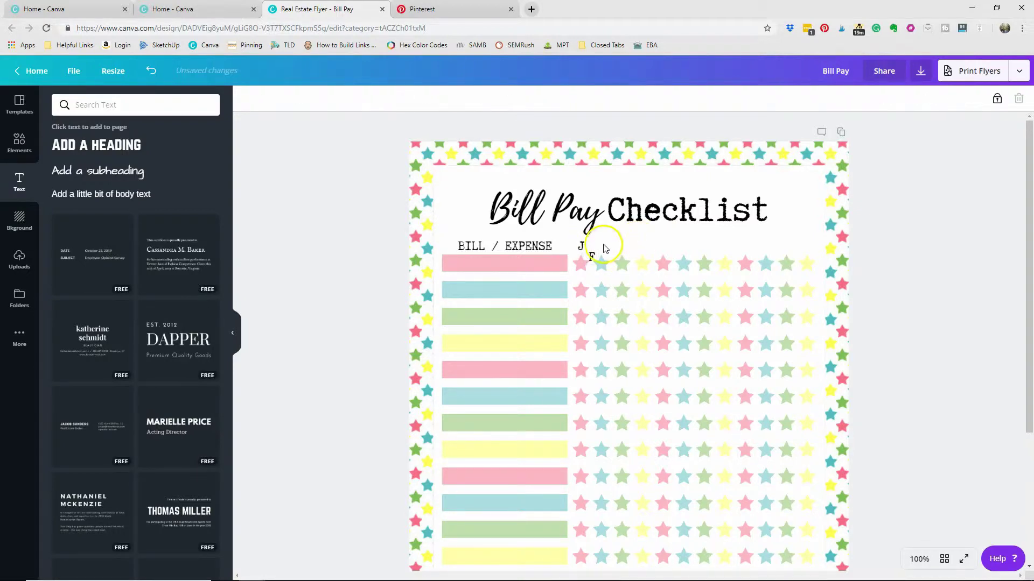
pyautogui.moveTo(592, 251); pyautogui.dragTo(639, 246)
pyautogui.click(628, 246)
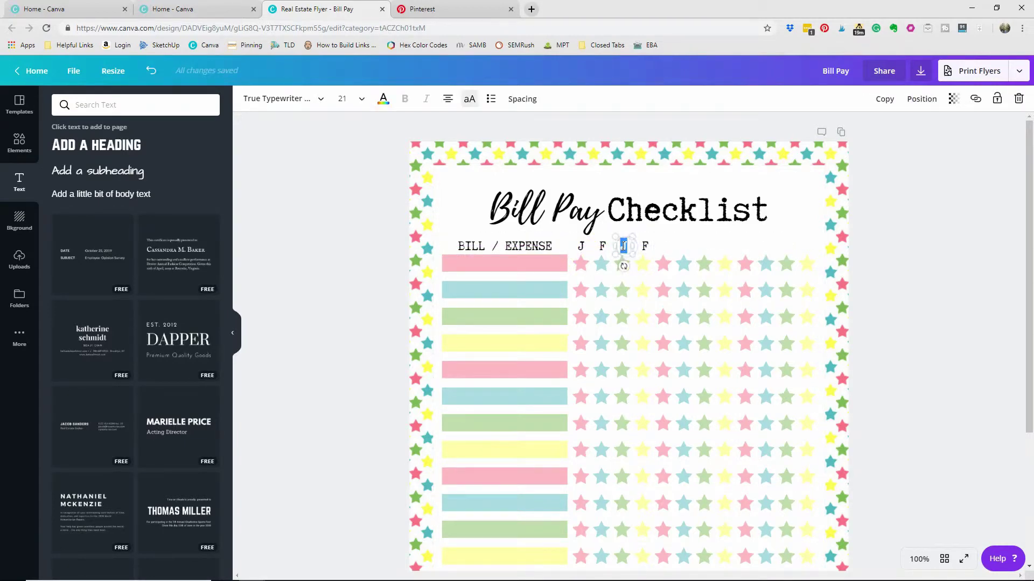
pyautogui.click(645, 246)
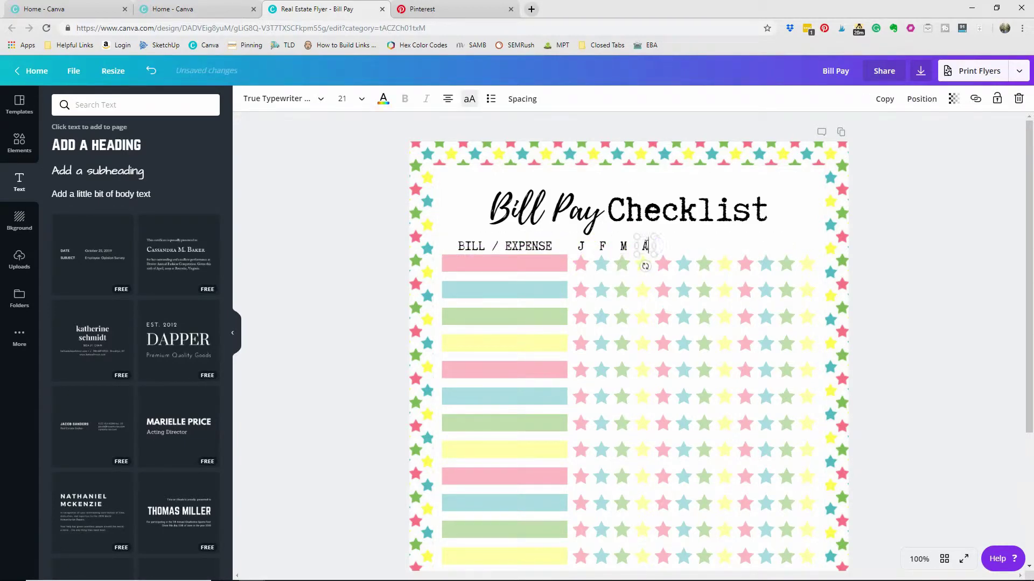
# Place copies of the first four month letters above the fifth to eighth star columns and relabel them M, J, J and A
pyautogui.moveTo(679, 235); pyautogui.dragTo(724, 243)
pyautogui.click(663, 254)
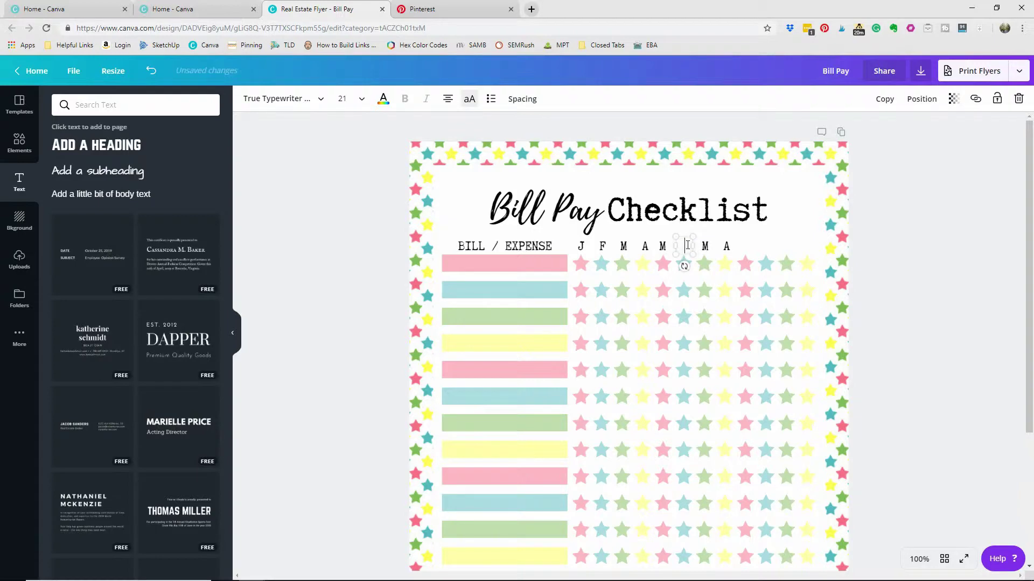
pyautogui.click(706, 245)
pyautogui.doubleClick(727, 246)
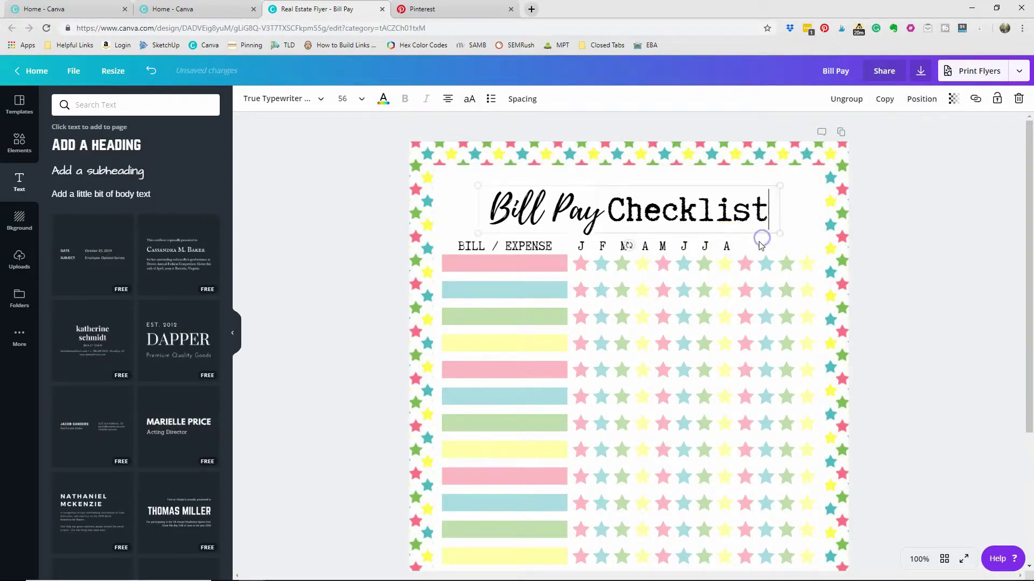
# Copy the M, J, J, A letters above the last four star columns and relabel them S, O, N and D
pyautogui.moveTo(655, 247); pyautogui.dragTo(786, 247)
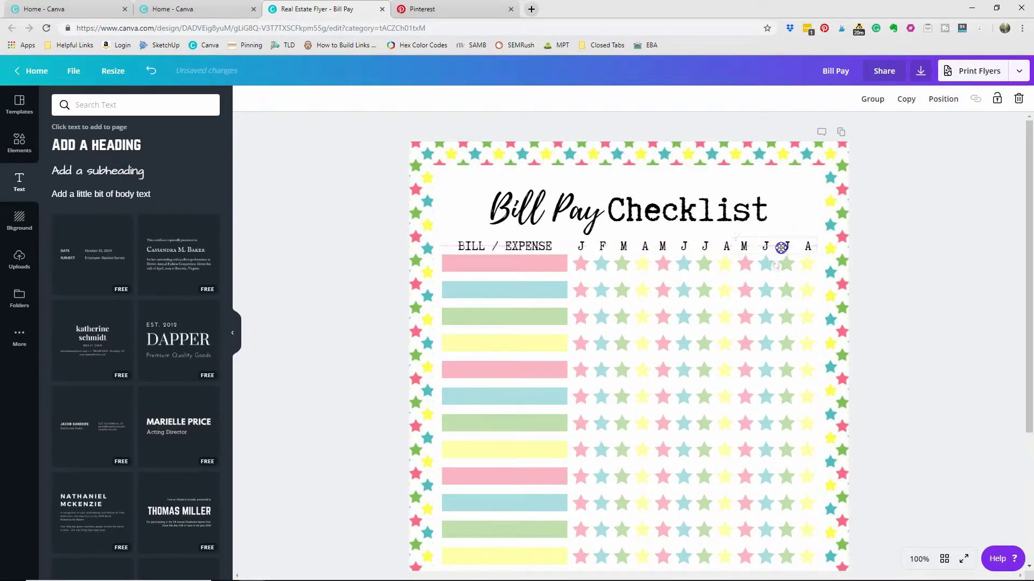
pyautogui.click(748, 248)
pyautogui.click(767, 247)
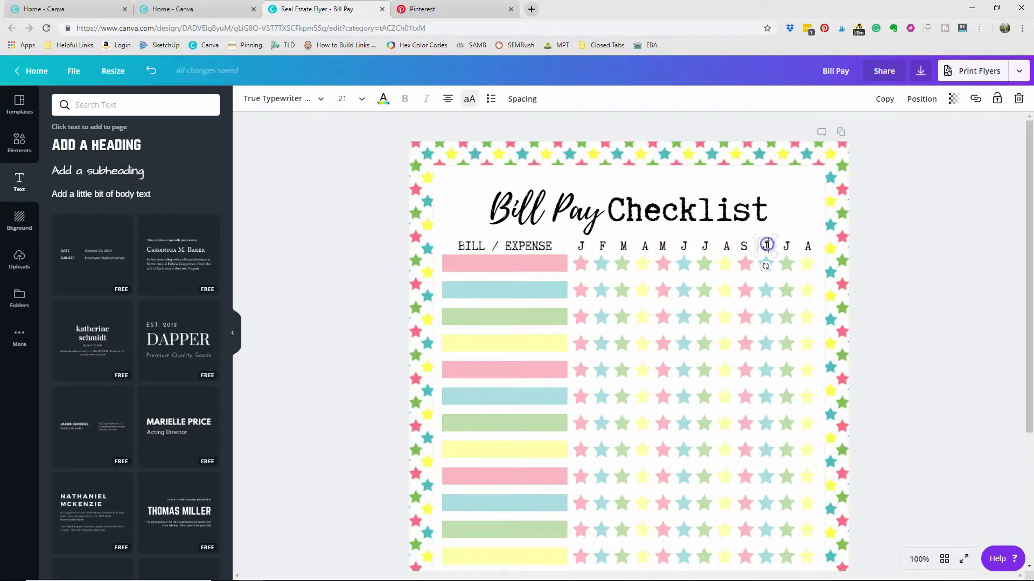
pyautogui.click(787, 246)
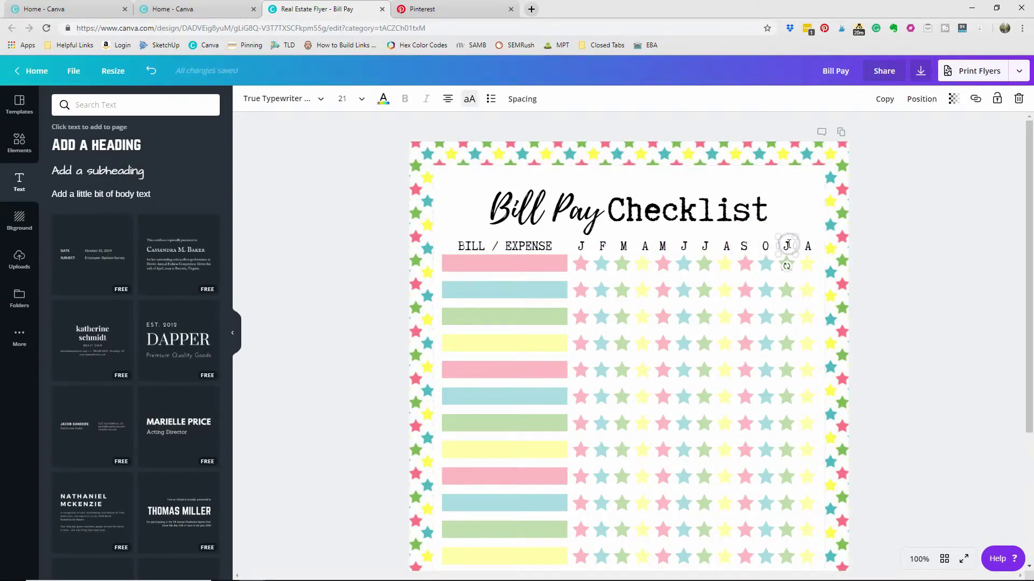
pyautogui.click(808, 246)
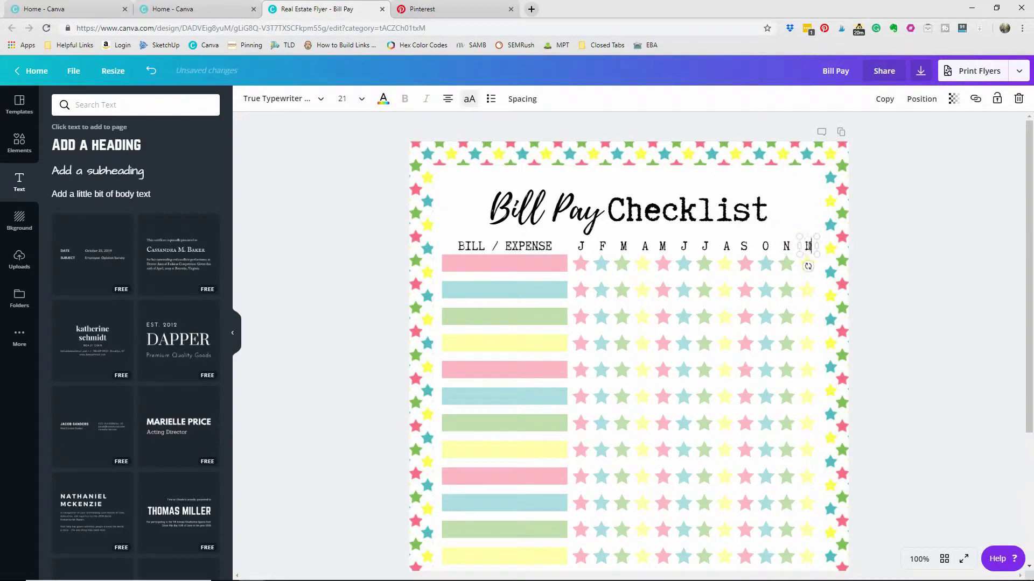
pyautogui.click(802, 216)
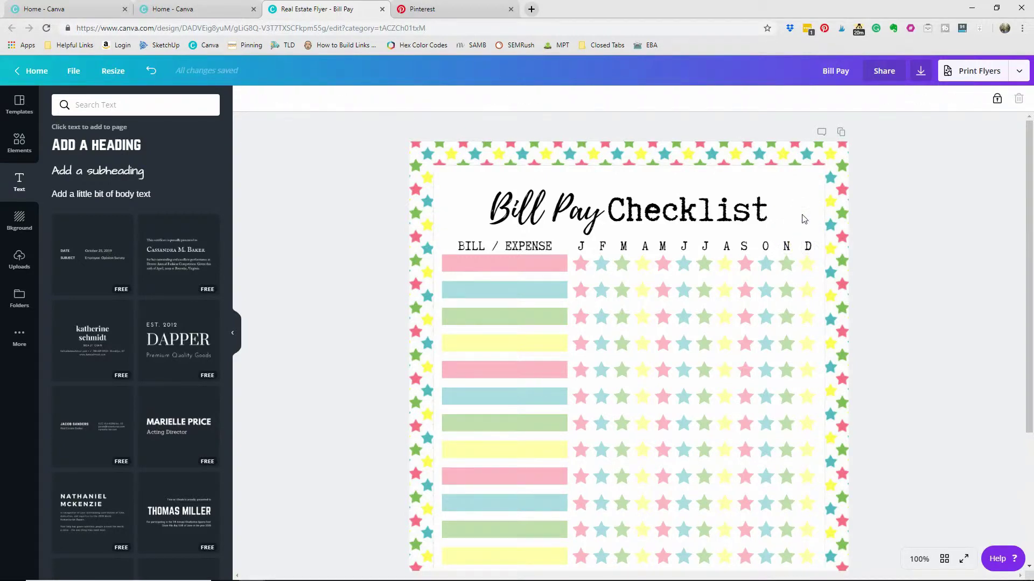
# Move the Bill Pay Checklist title slightly up, away from the month headings
pyautogui.moveTo(784, 173); pyautogui.dragTo(473, 238)
pyautogui.moveTo(554, 214); pyautogui.dragTo(555, 209)
pyautogui.scroll(-4, 404, 261)
pyautogui.scroll(4, 404, 262)
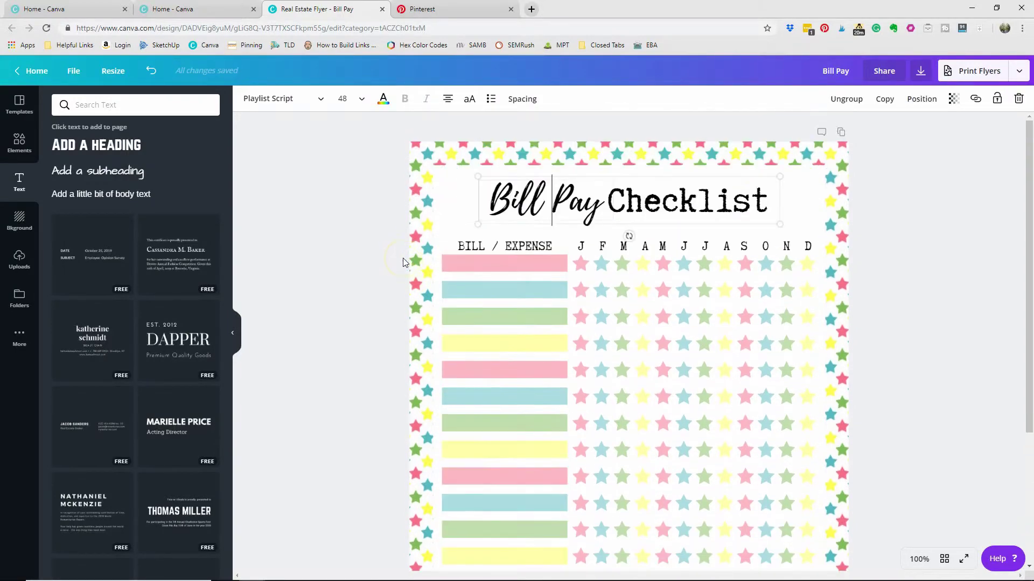
# Unlock the white background rectangle, duplicate it and fill the copy with the teal from the Too Little Daylight palette
pyautogui.click(443, 207)
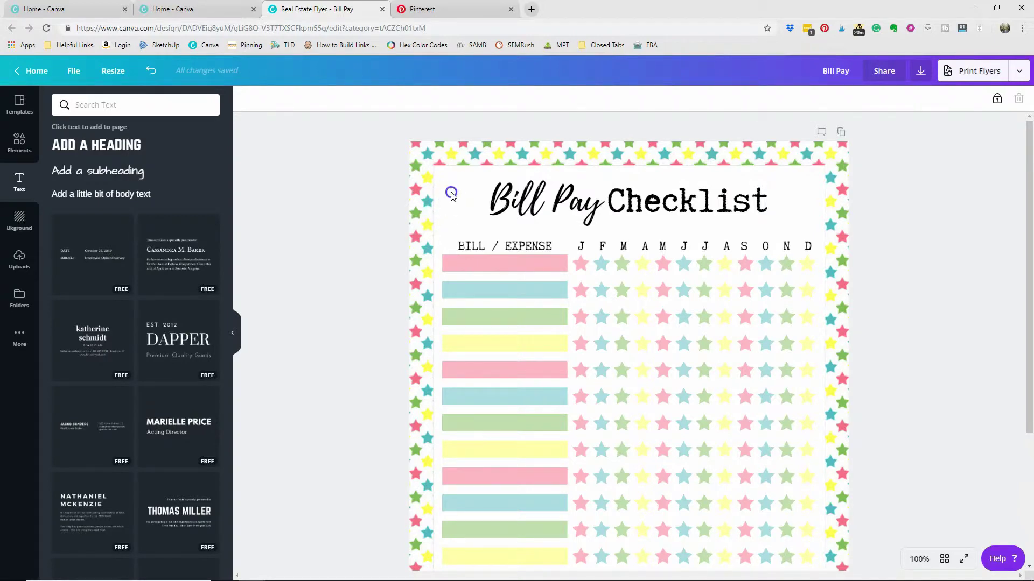
pyautogui.click(999, 99)
pyautogui.click(884, 100)
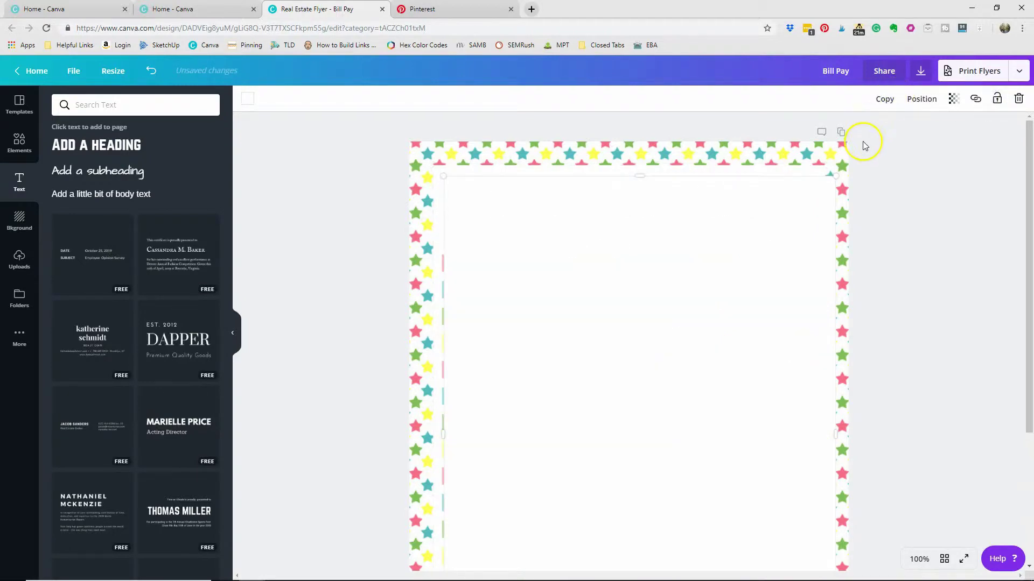
pyautogui.click(247, 99)
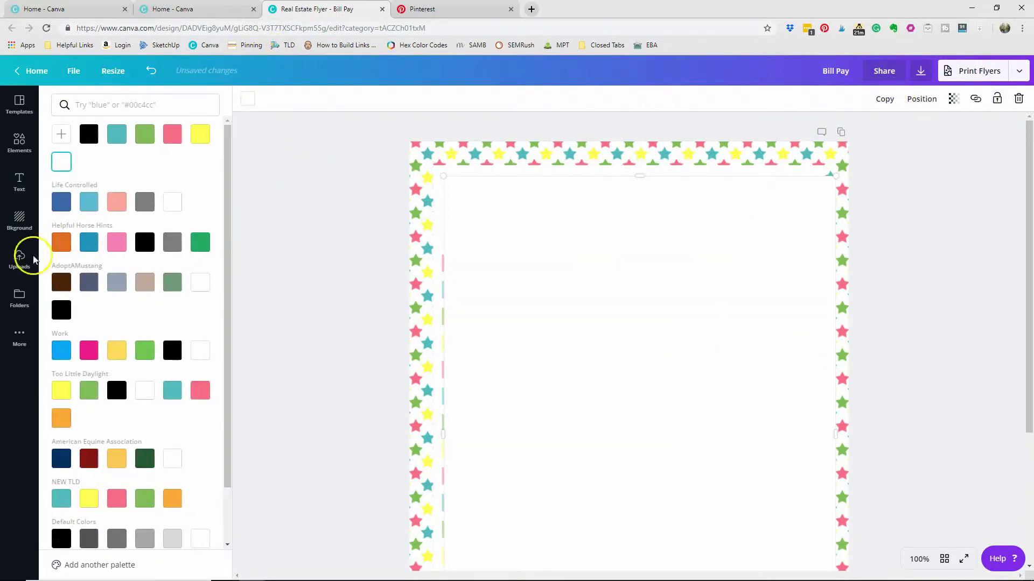
pyautogui.click(173, 390)
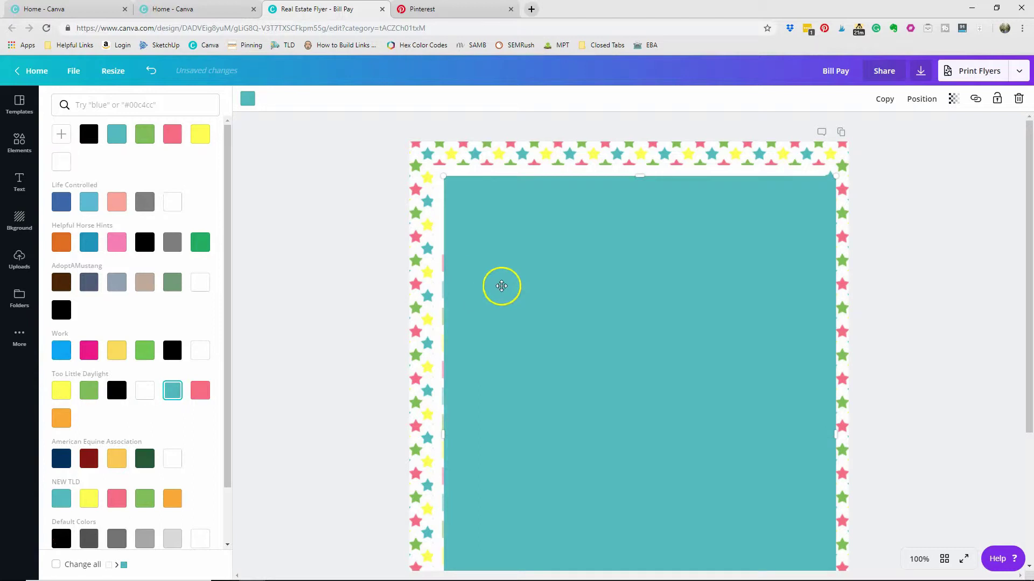
# Enlarge the teal rectangle slightly beyond the white panel on all sides and send it to the back as an even frame
pyautogui.moveTo(501, 284); pyautogui.dragTo(492, 271)
pyautogui.scroll(-4, 576, 304)
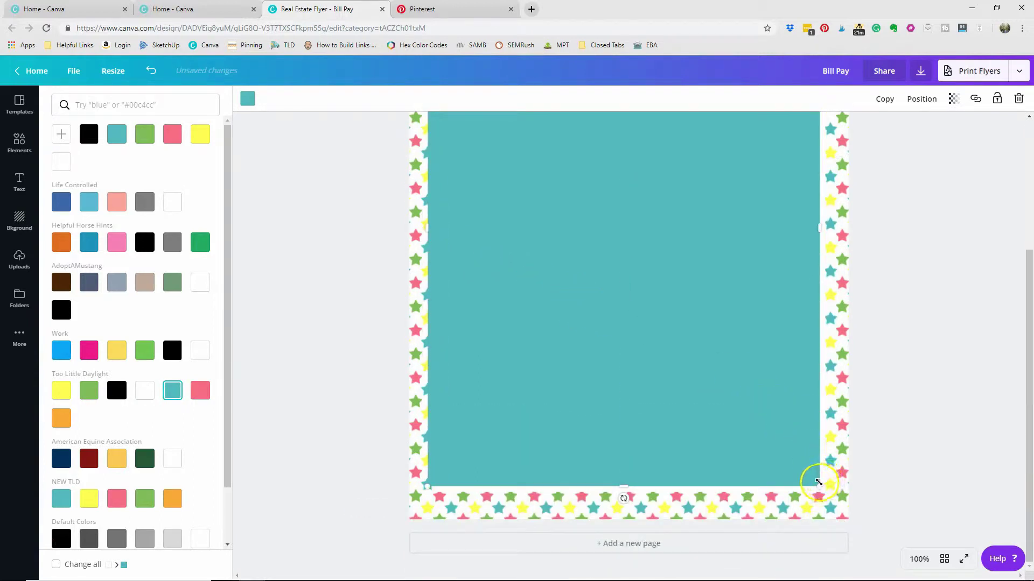
pyautogui.moveTo(819, 487); pyautogui.dragTo(830, 500)
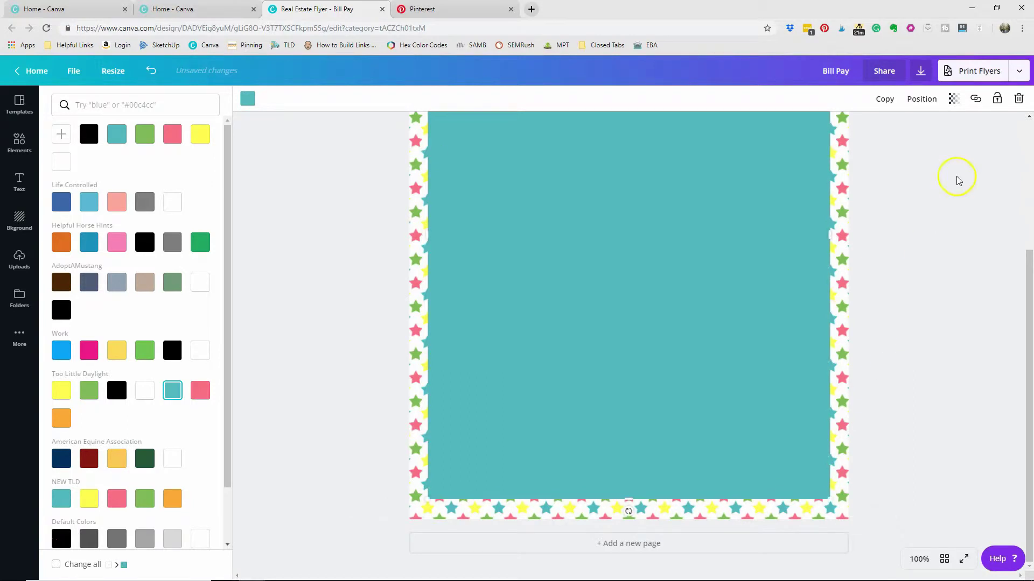
pyautogui.click(918, 101)
pyautogui.click(862, 191)
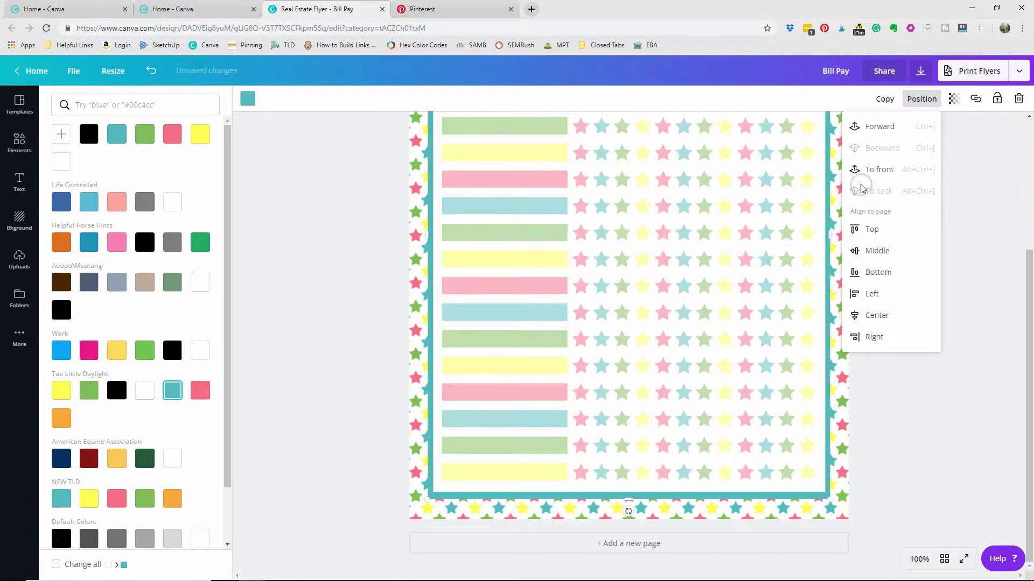
pyautogui.scroll(5, 309, 277)
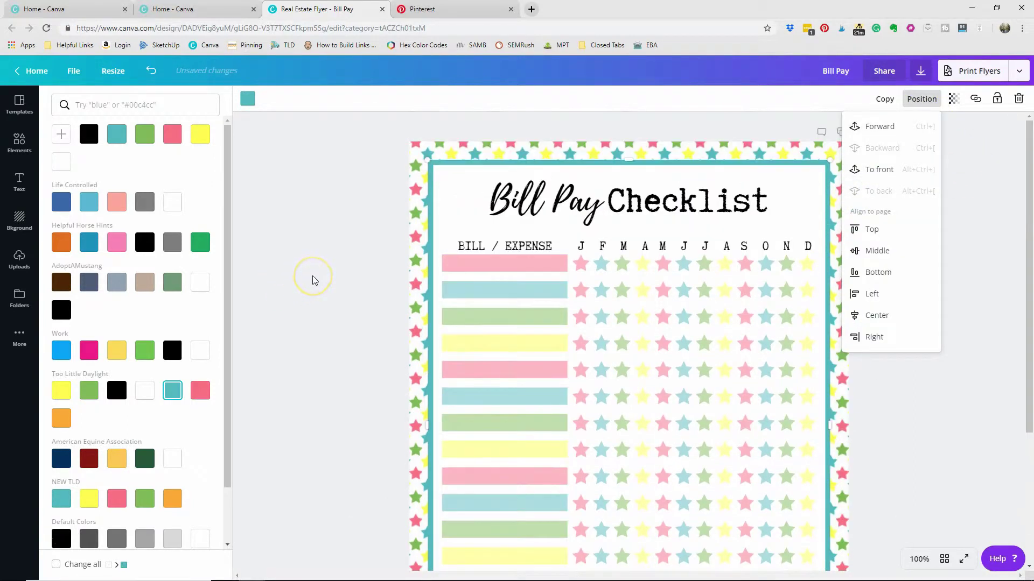
pyautogui.click(334, 250)
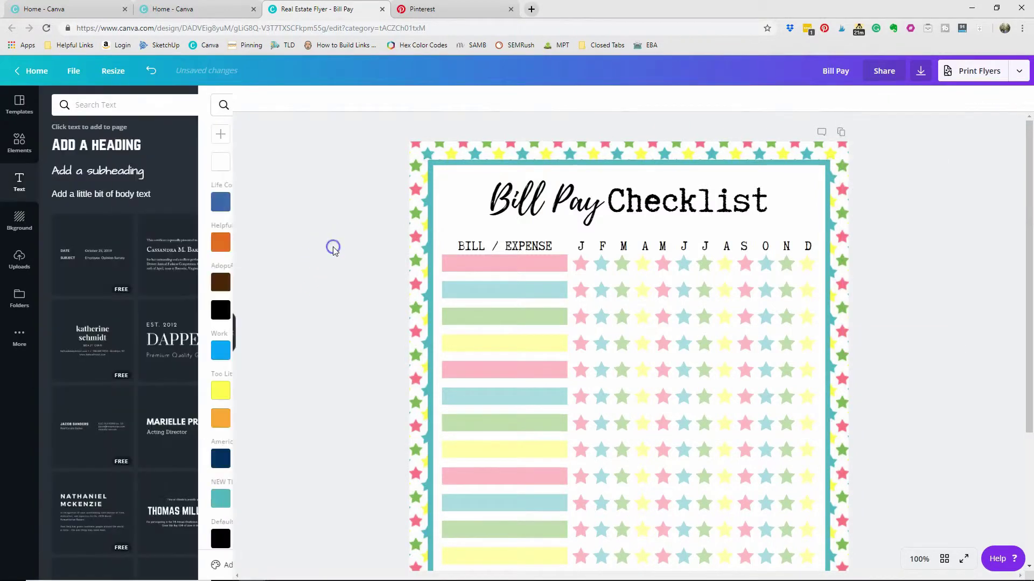
pyautogui.scroll(-3, 333, 246)
pyautogui.scroll(3, 332, 247)
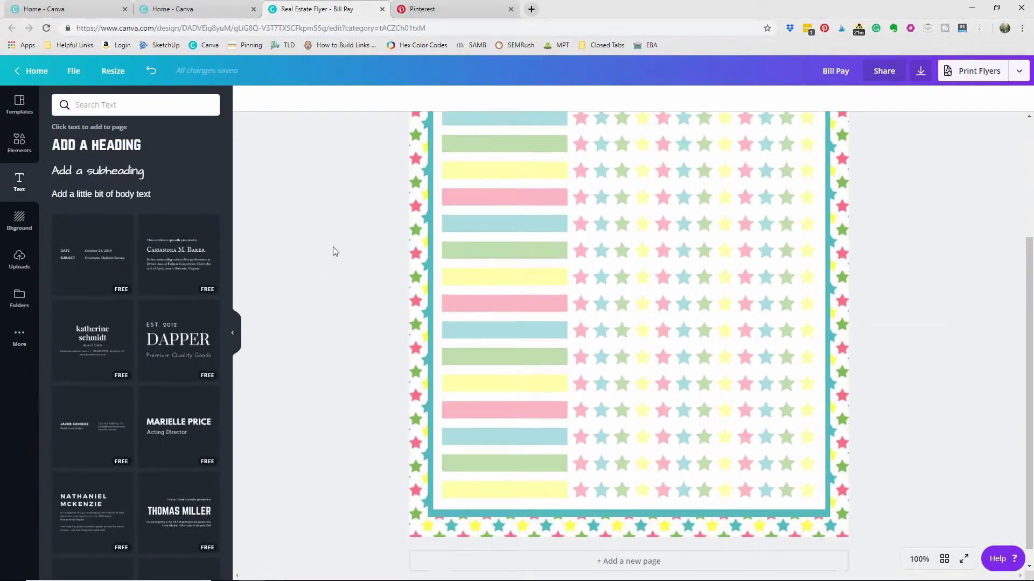
pyautogui.scroll(-3, 332, 247)
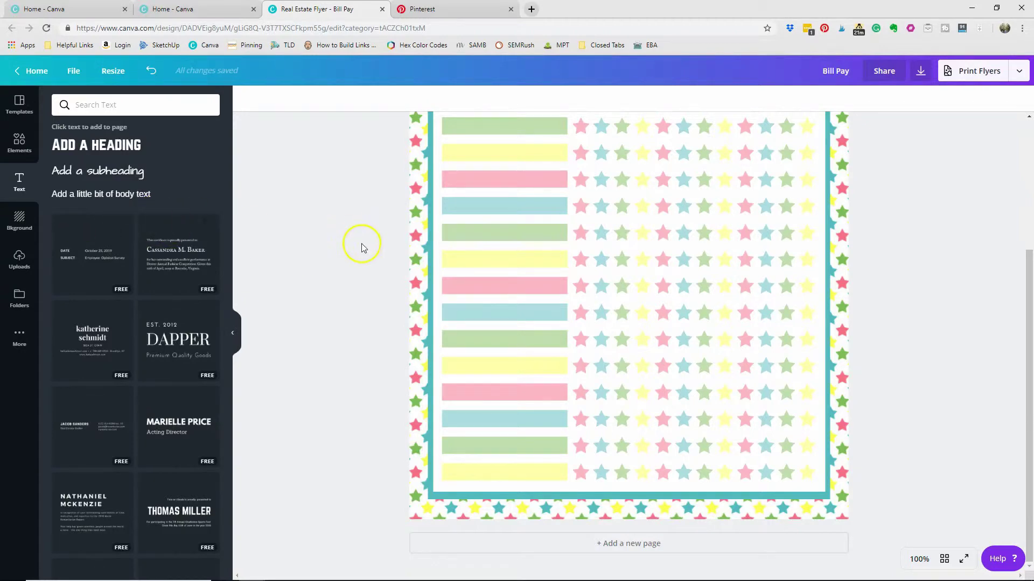
pyautogui.scroll(3, 366, 245)
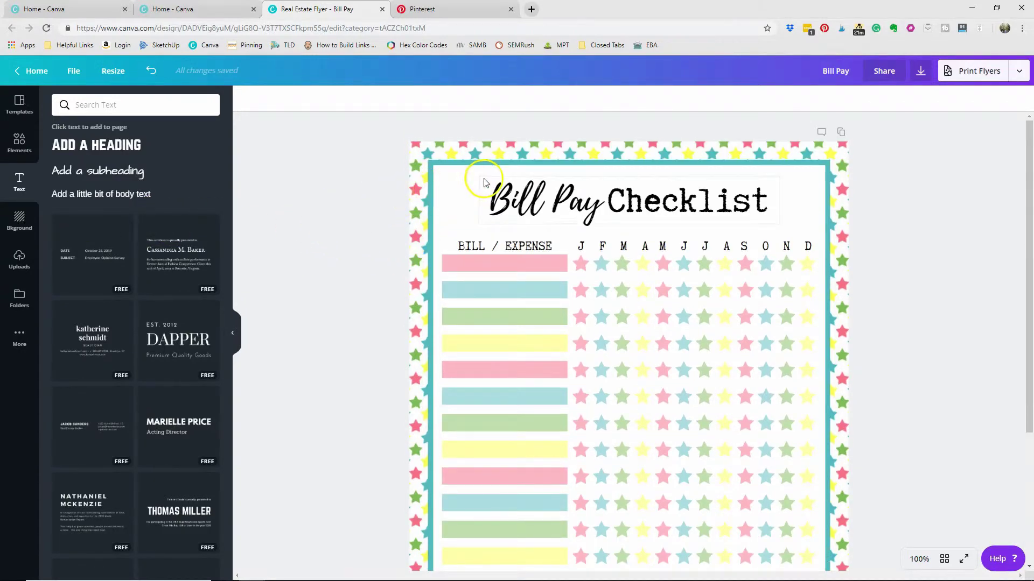
# Undo the accidental shift of the white panel, and lock both the white panel and the teal rectangle in place
pyautogui.moveTo(473, 180); pyautogui.dragTo(575, 202)
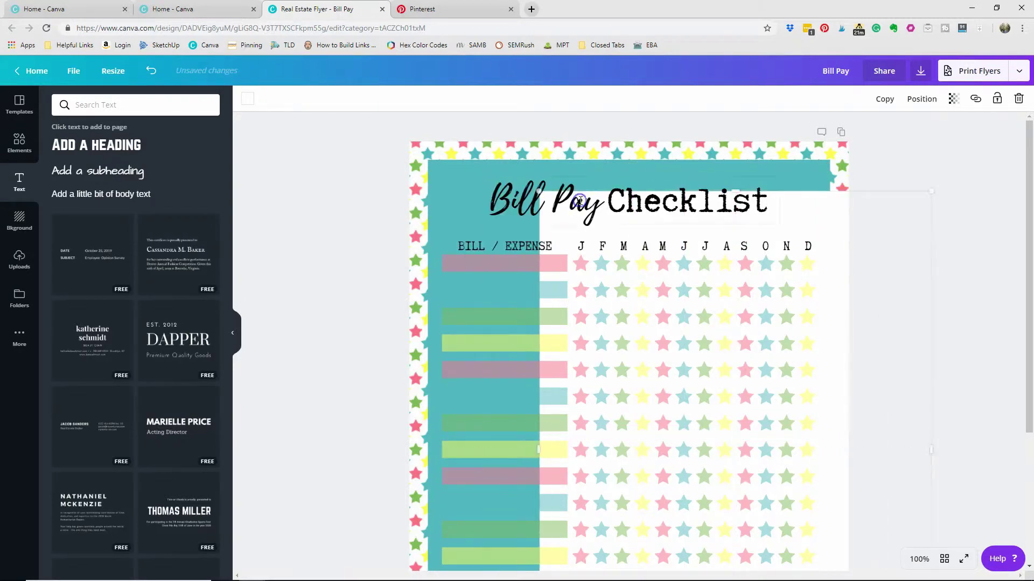
pyautogui.hotkey('ctrl', 'z')
pyautogui.click(445, 181)
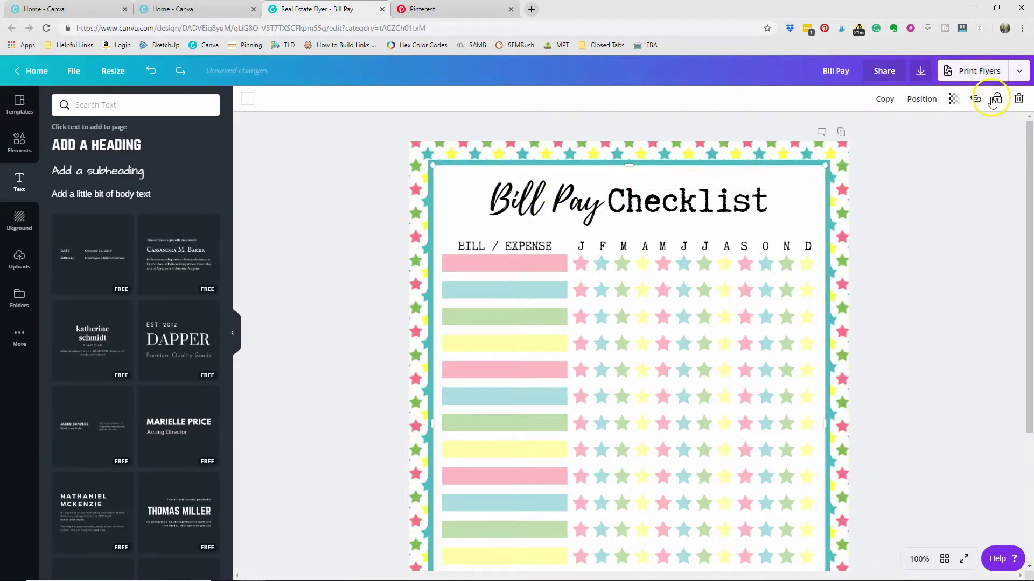
pyautogui.click(816, 161)
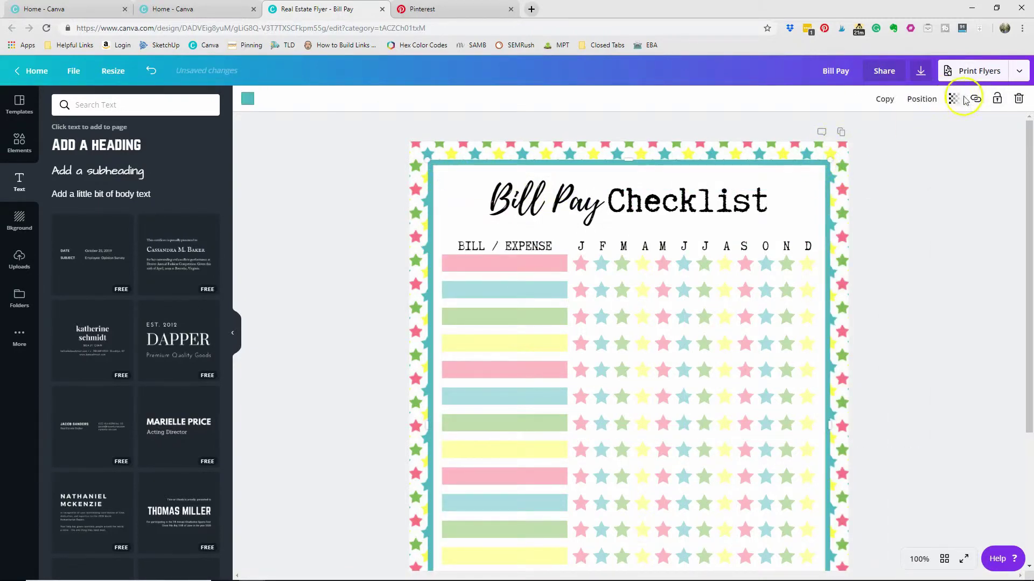
pyautogui.click(893, 180)
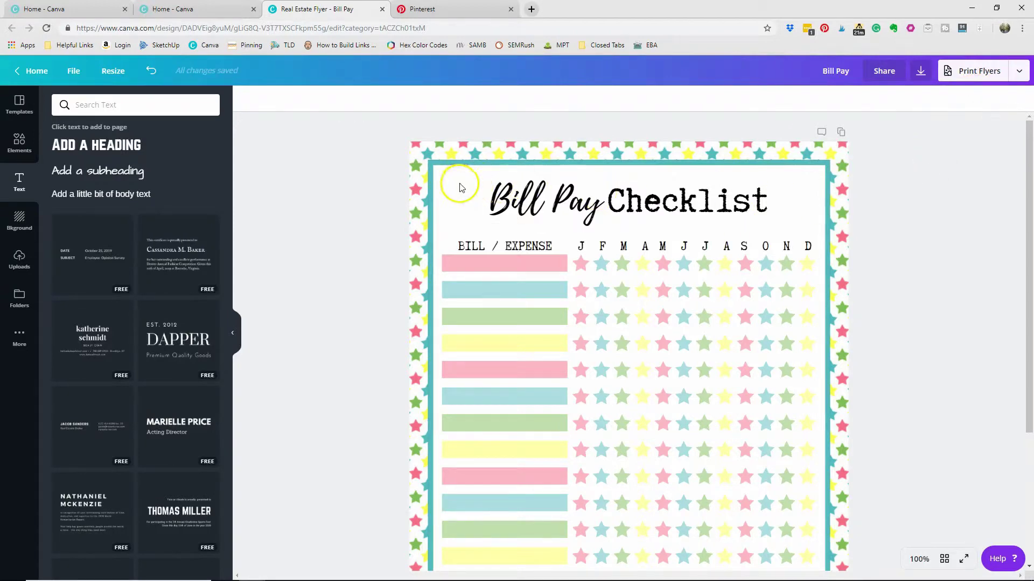
# Add the uploaded pink piggy bank image, shrink it to about the title's height beside Bill Pay, and shift the title to make room
pyautogui.click(20, 259)
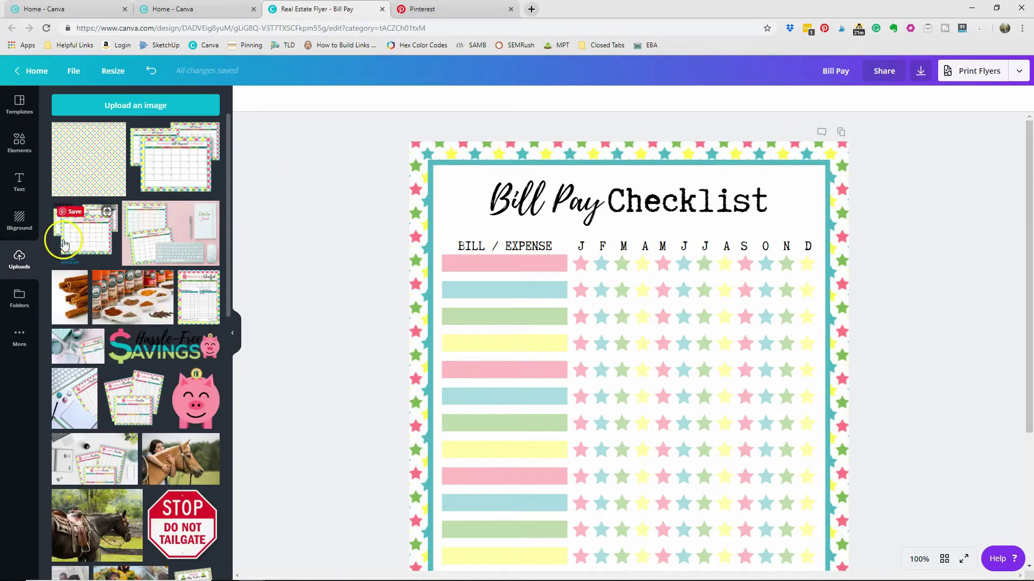
pyautogui.click(202, 393)
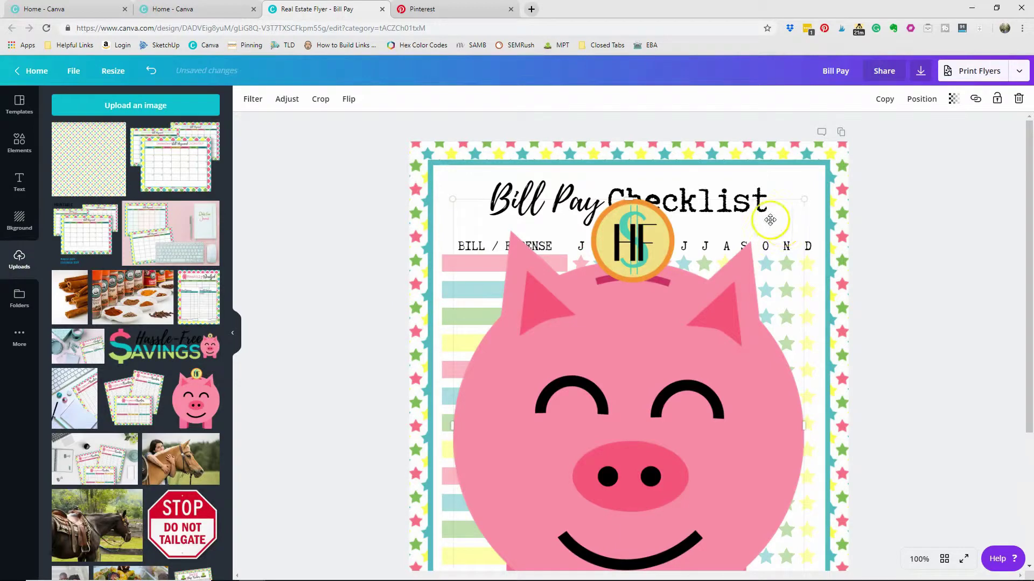
pyautogui.moveTo(777, 231); pyautogui.dragTo(550, 415)
pyautogui.hotkey('ctrl', 'z')
pyautogui.moveTo(802, 201); pyautogui.dragTo(618, 440)
pyautogui.moveTo(562, 497); pyautogui.dragTo(546, 171)
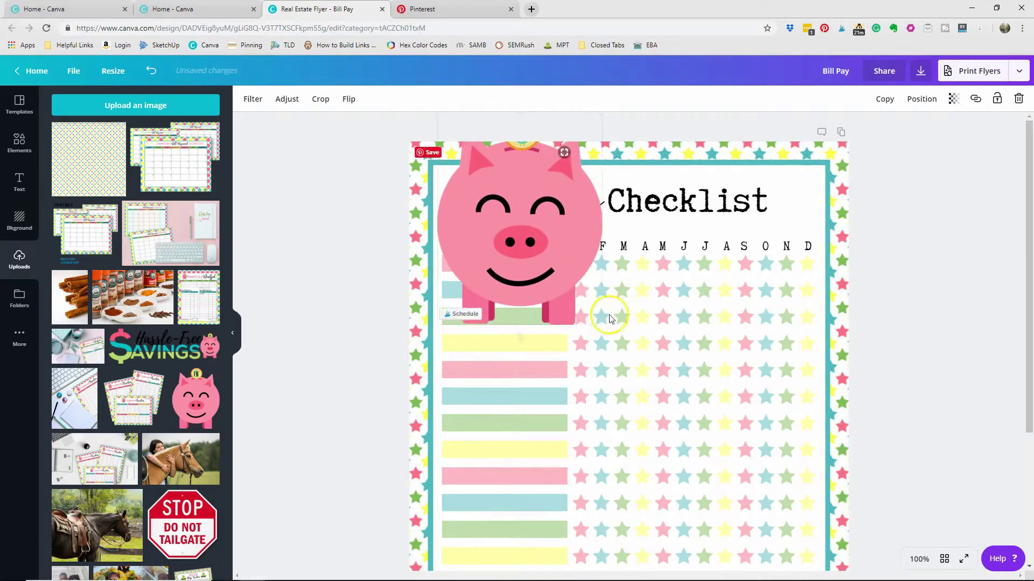
pyautogui.moveTo(602, 323); pyautogui.dragTo(506, 199)
pyautogui.moveTo(498, 164); pyautogui.dragTo(487, 209)
pyautogui.moveTo(584, 205); pyautogui.dragTo(602, 203)
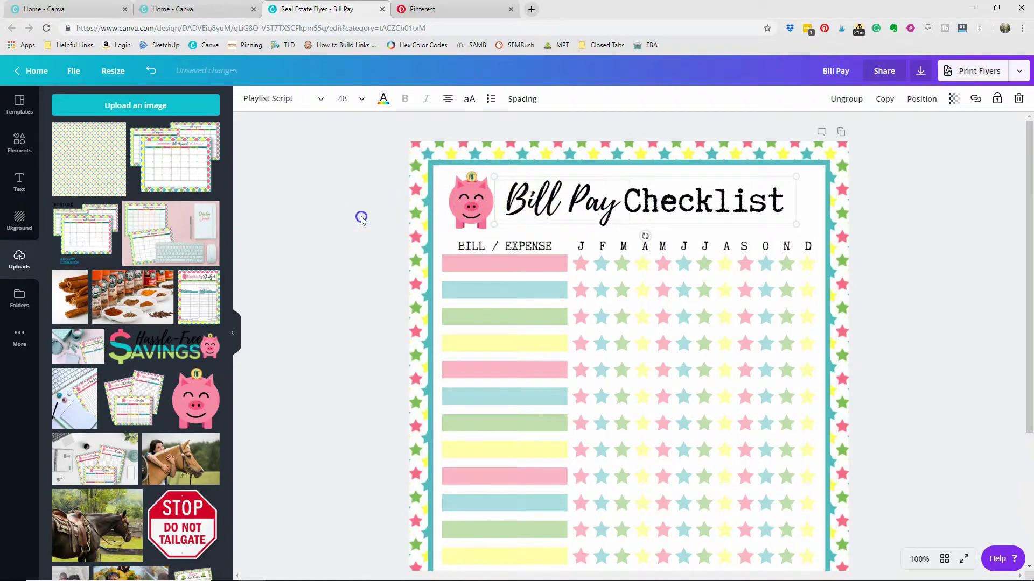
# Ungroup the title, group its text with the piggy bank, and centre the group within the teal frame above the headings
pyautogui.click(331, 225)
pyautogui.moveTo(439, 237); pyautogui.dragTo(797, 170)
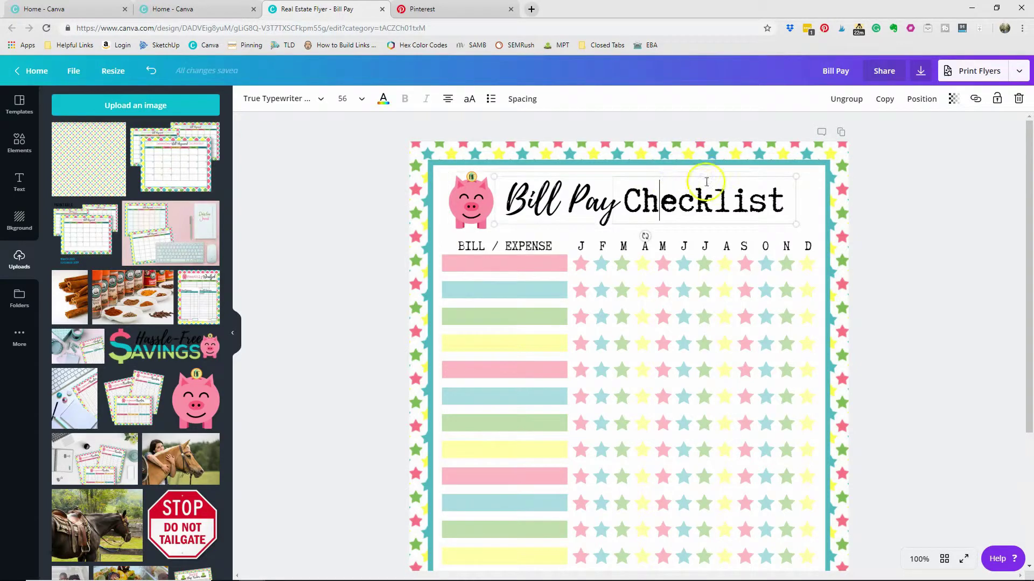
pyautogui.click(845, 99)
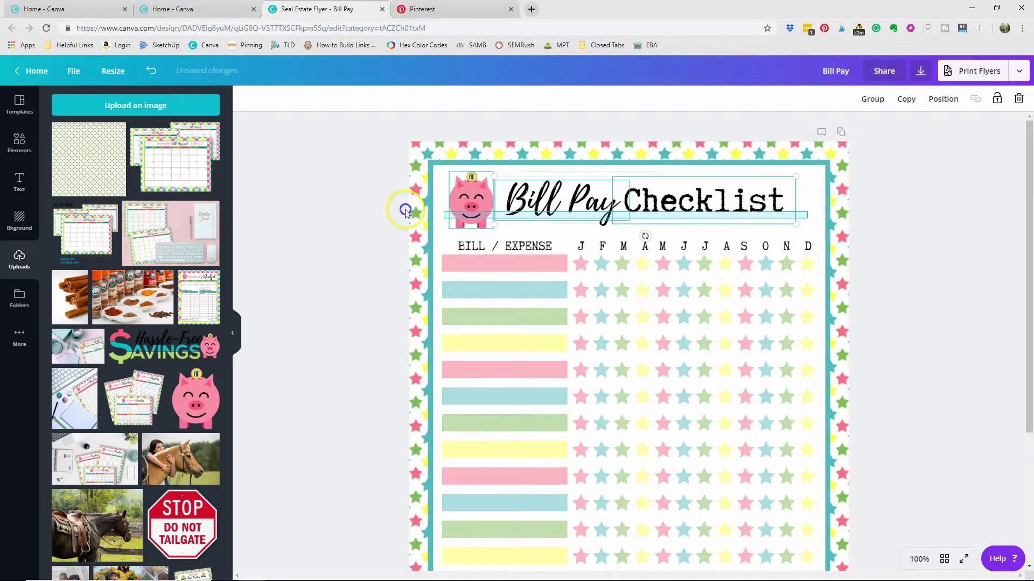
pyautogui.click(664, 147)
pyautogui.click(880, 103)
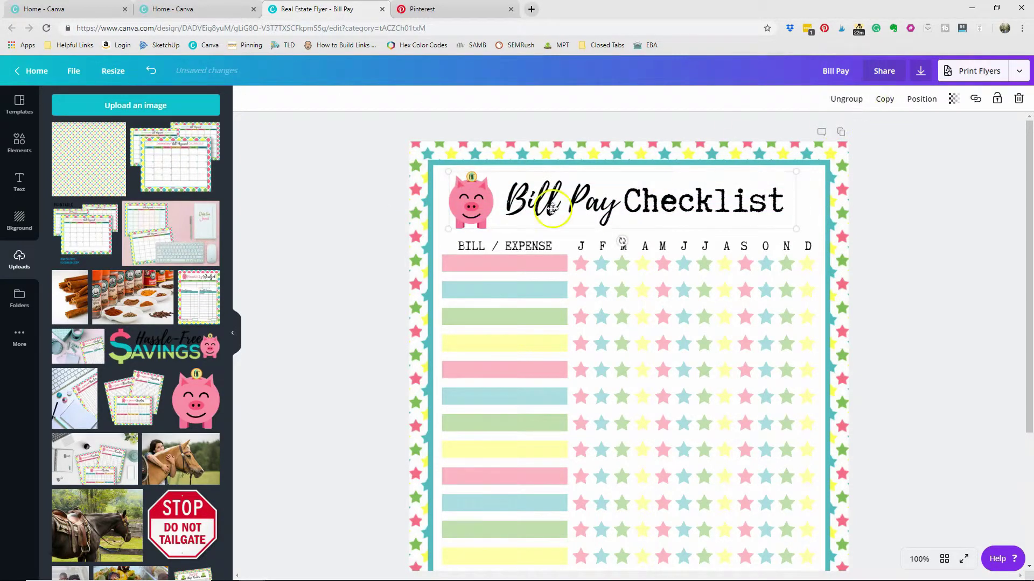
pyautogui.moveTo(552, 200)
pyautogui.mouseDown()
pyautogui.moveTo(567, 199)
pyautogui.moveTo(558, 200)
pyautogui.mouseUp()
pyautogui.click(385, 242)
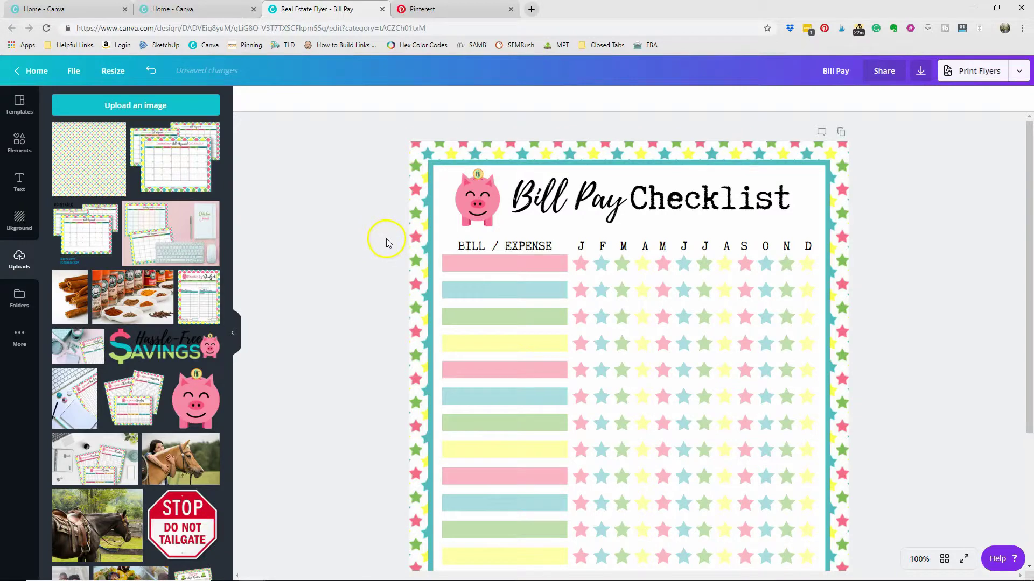
# Add a solid grey square, shrink it to a narrow bar, and place it centrally over the flyer's lower star border
pyautogui.scroll(-4, 386, 240)
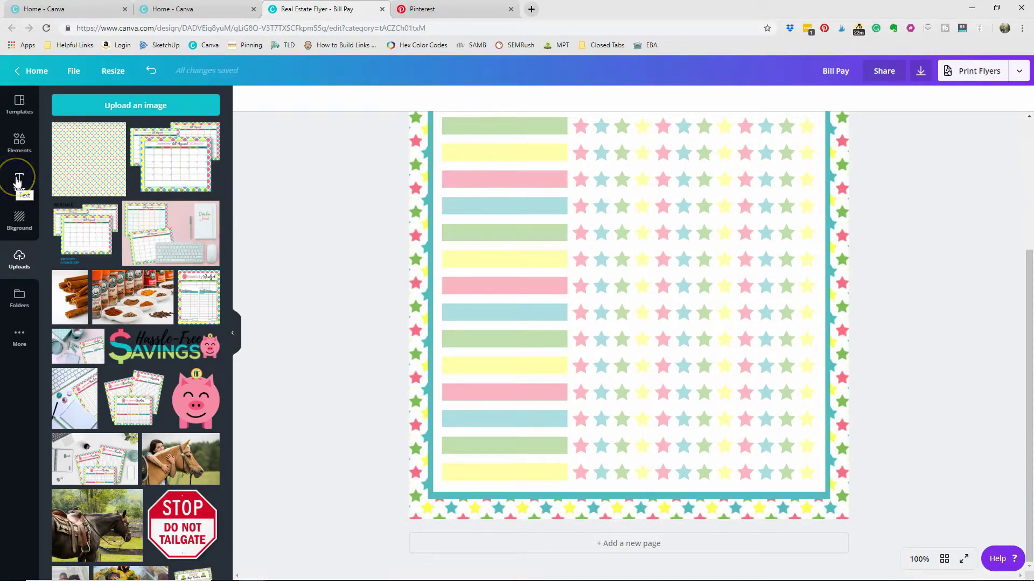
pyautogui.click(19, 141)
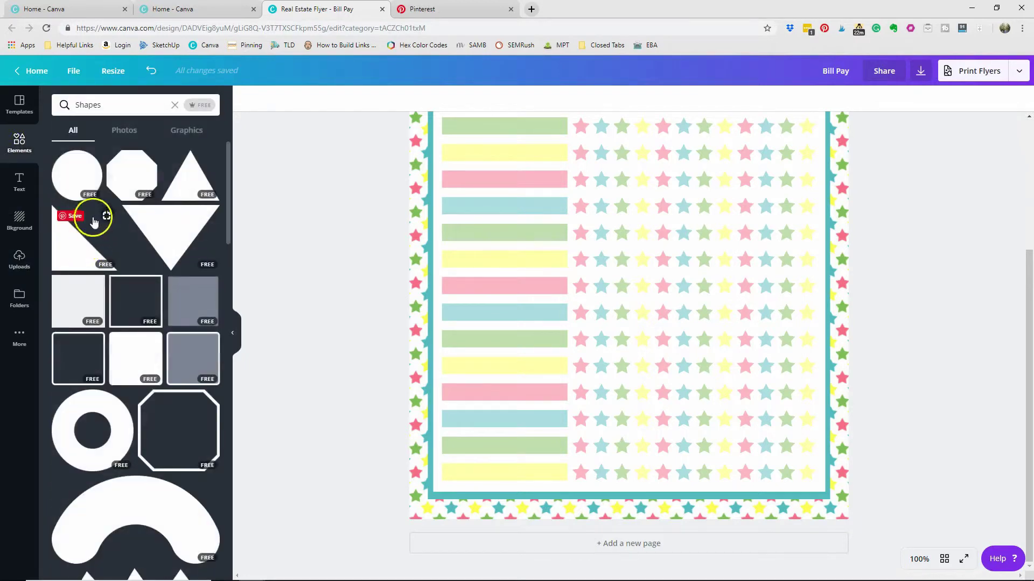
pyautogui.click(95, 290)
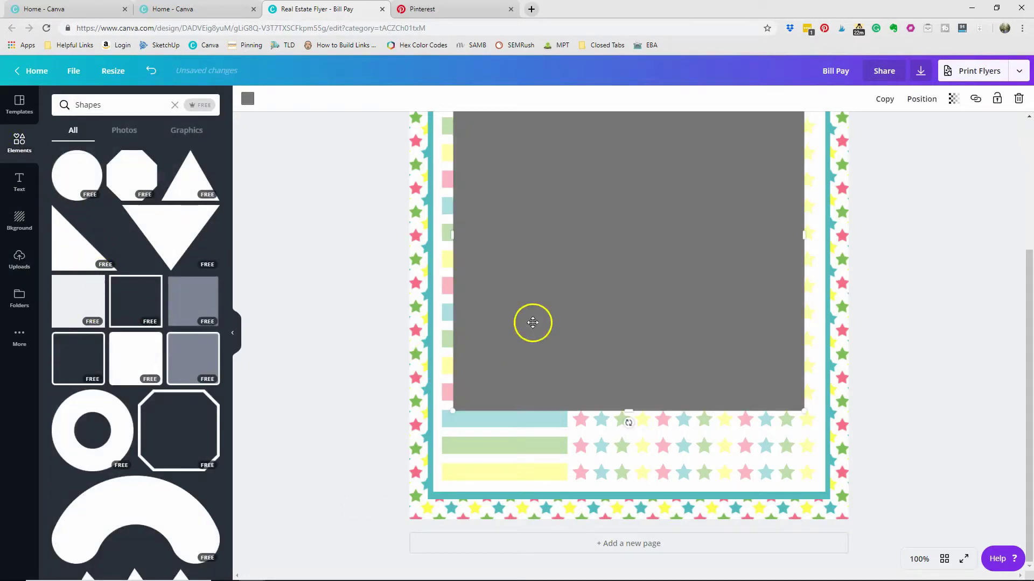
pyautogui.scroll(3, 552, 314)
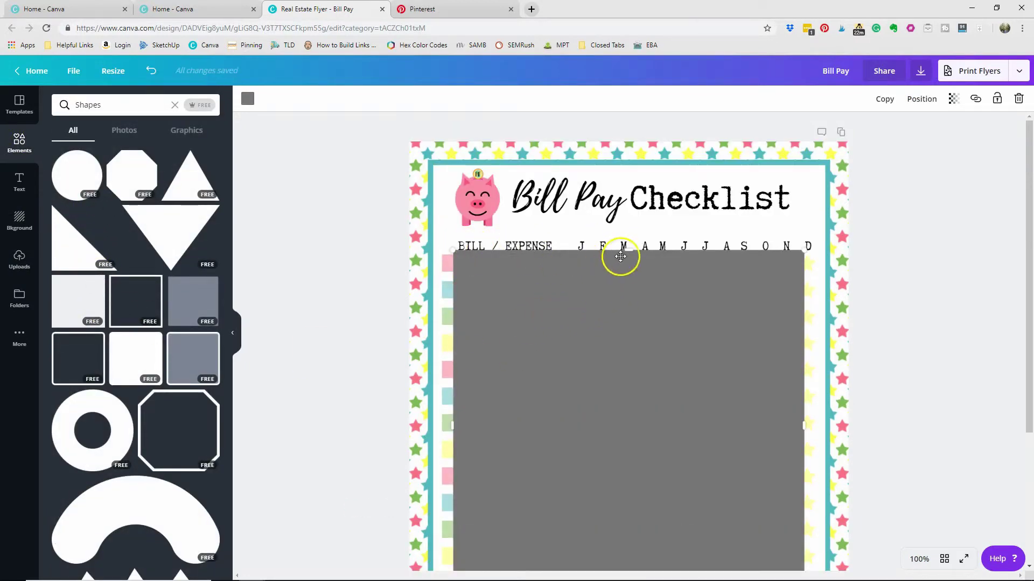
pyautogui.moveTo(630, 303); pyautogui.dragTo(623, 572)
pyautogui.scroll(-3, 605, 461)
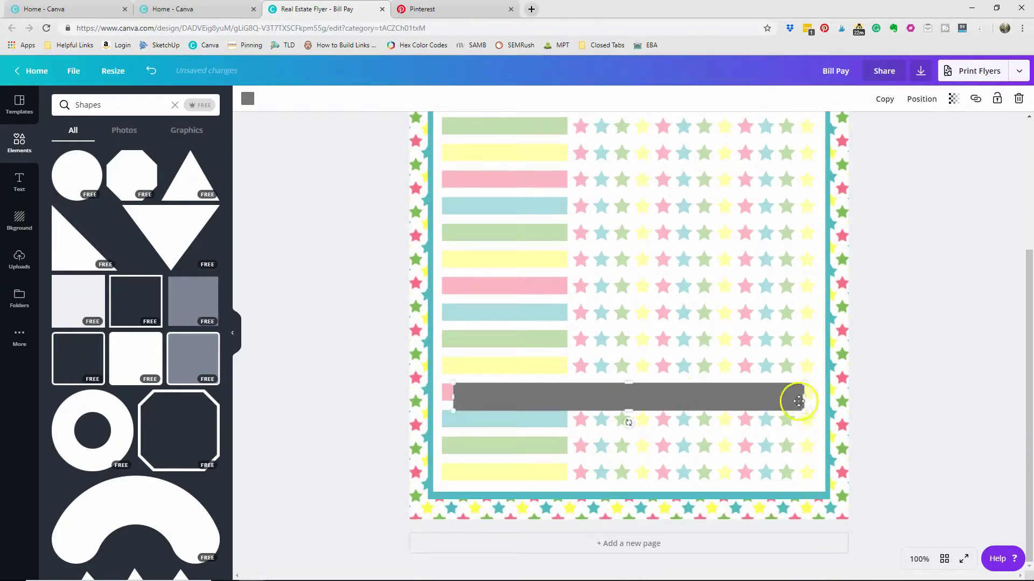
pyautogui.moveTo(802, 408); pyautogui.dragTo(666, 401)
pyautogui.moveTo(582, 389); pyautogui.dragTo(642, 509)
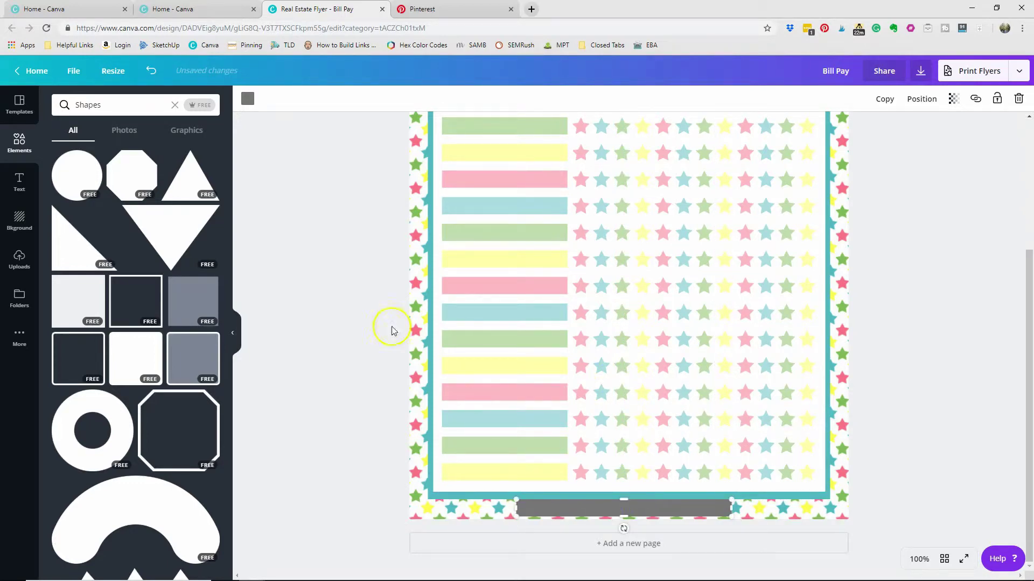
# Recolour the grey bar with the bright yellow from the Too Little Daylight palette
pyautogui.click(248, 98)
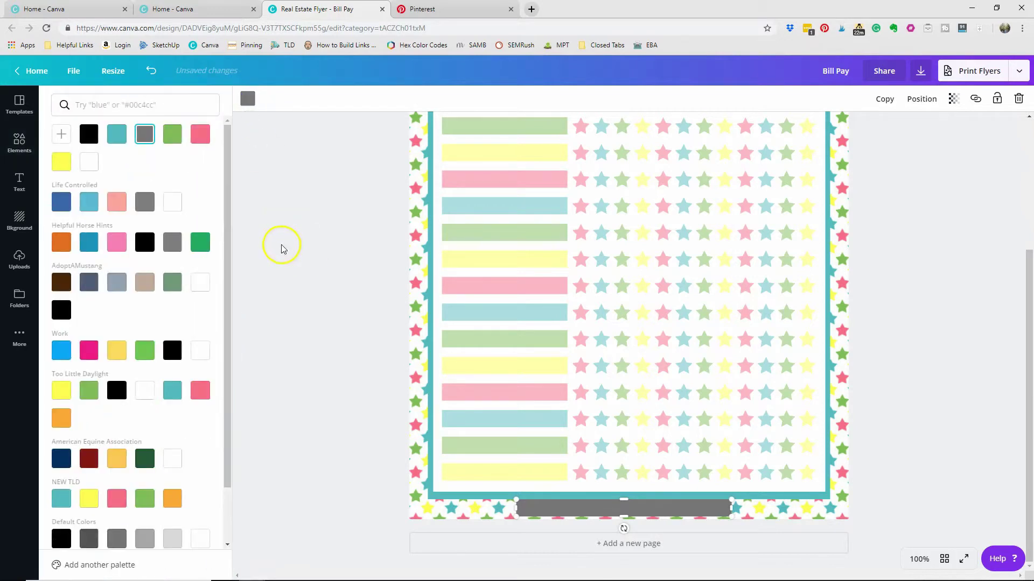
pyautogui.click(172, 390)
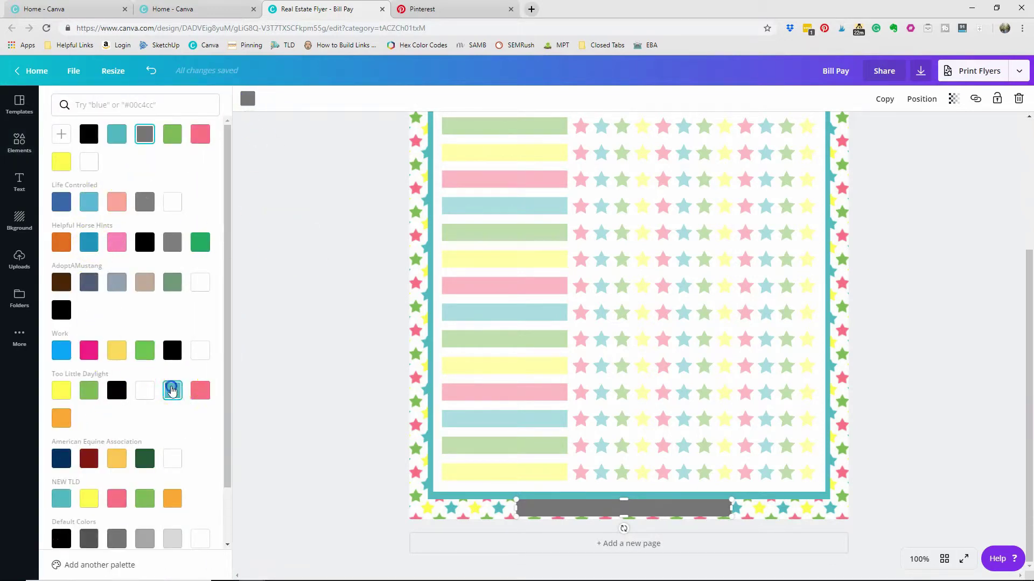
pyautogui.click(117, 351)
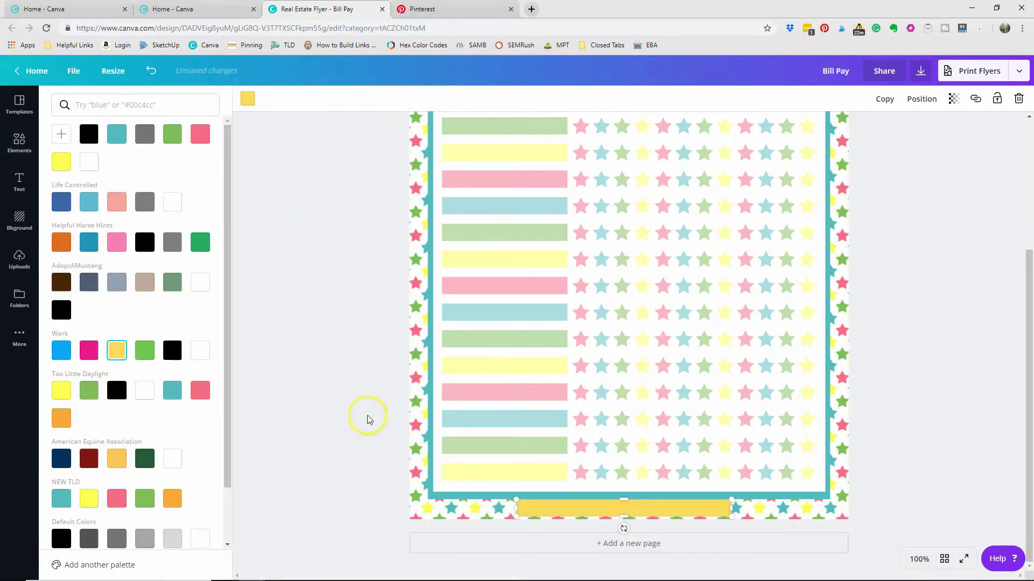
pyautogui.click(61, 389)
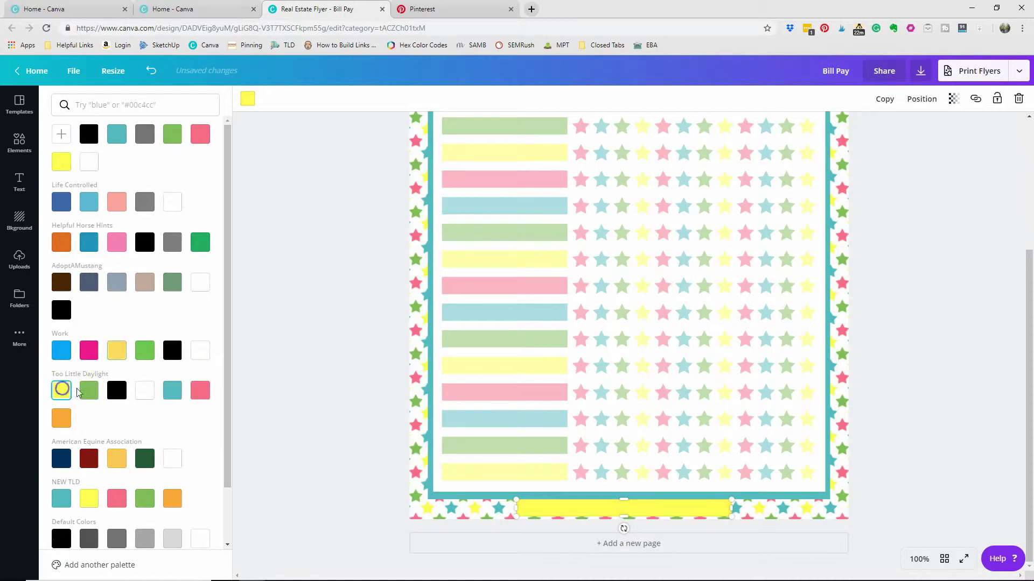
pyautogui.click(300, 397)
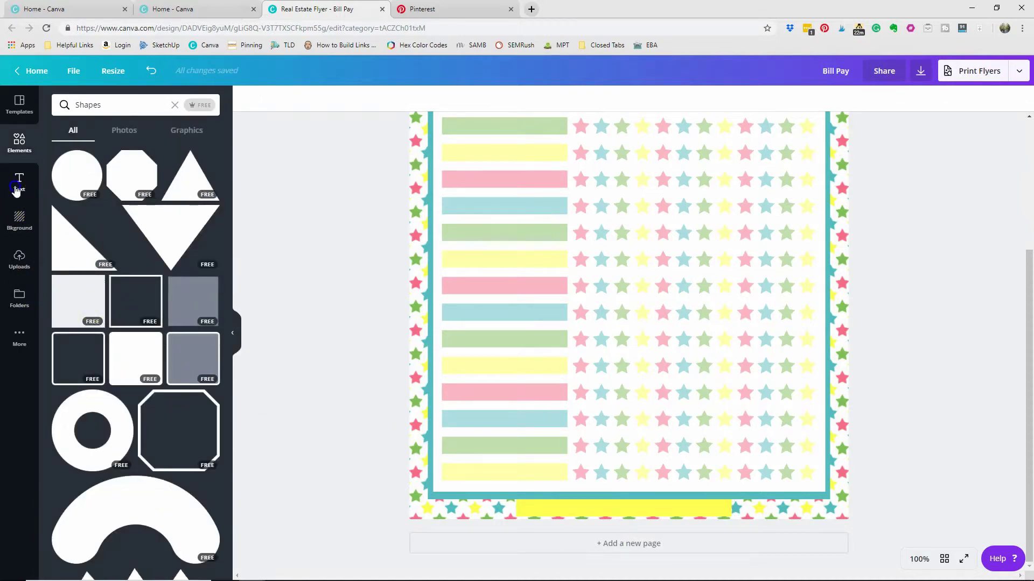
pyautogui.click(20, 183)
pyautogui.click(102, 170)
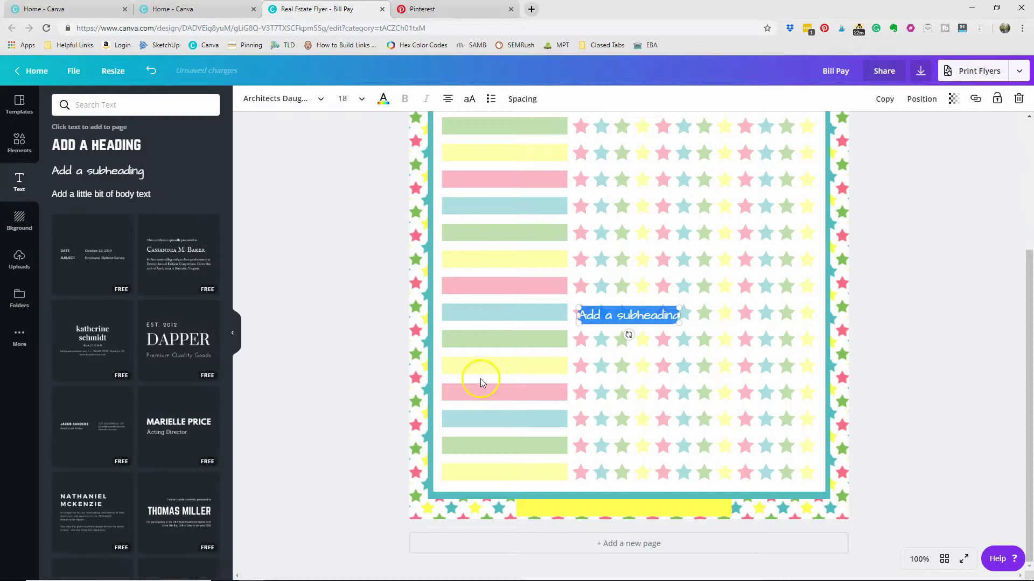
pyautogui.write('www.H')
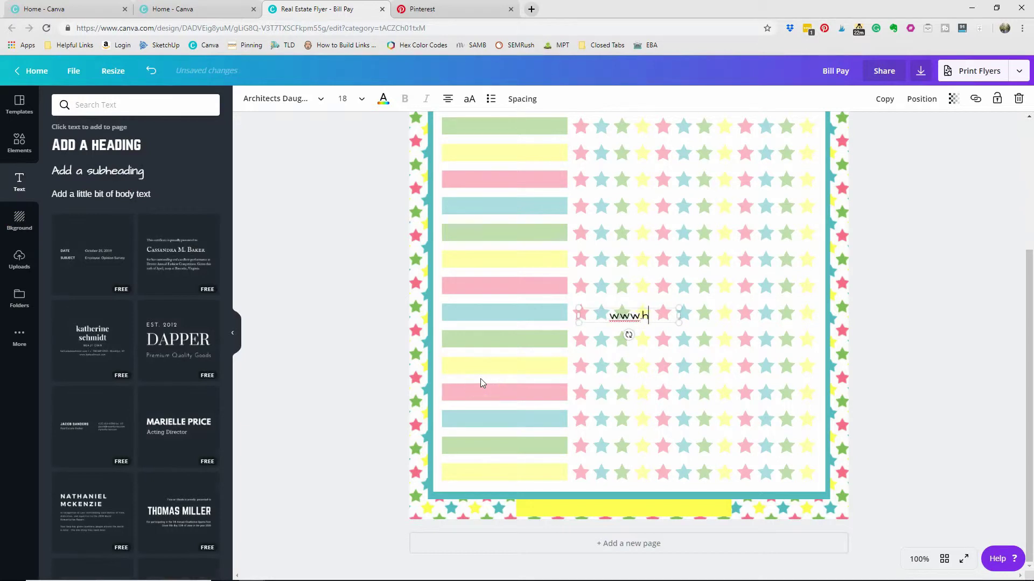
pyautogui.write('assleFree')
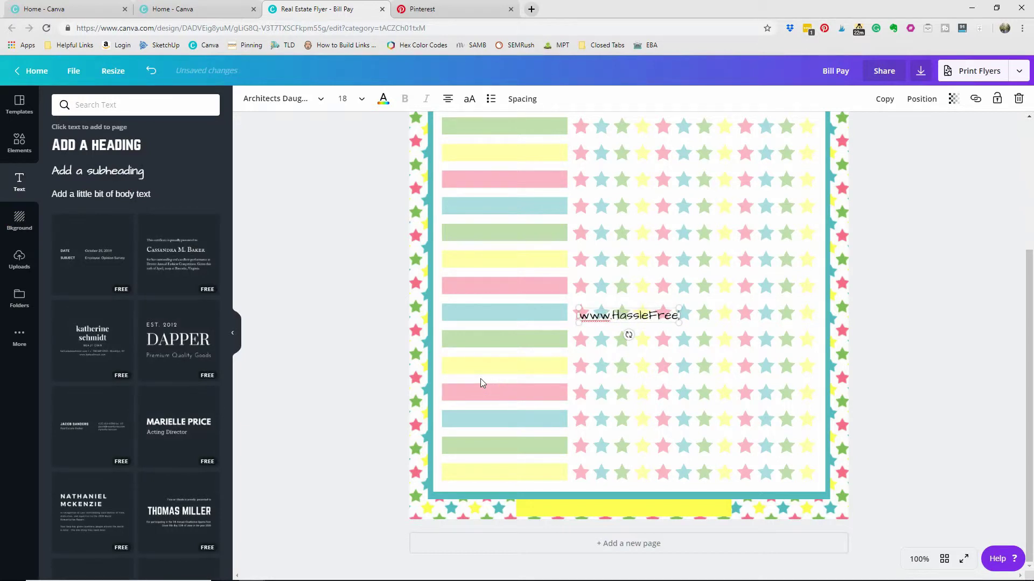
pyautogui.write('Savings.com')
# Set the web address in the True Typewriter font and fit it on one line over the yellow bar
pyautogui.hotkey('ctrl', 'a')
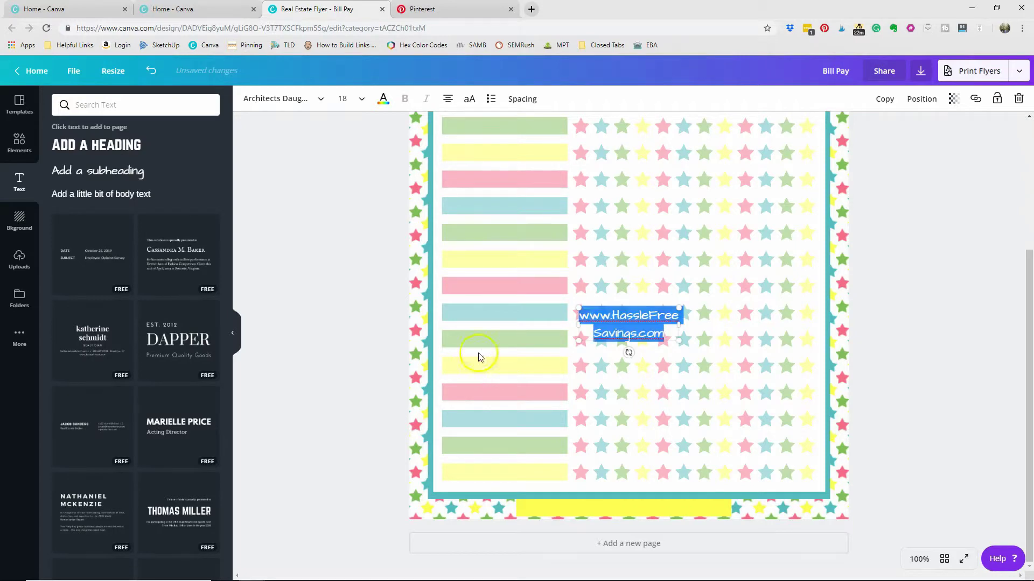
pyautogui.click(241, 102)
pyautogui.click(276, 195)
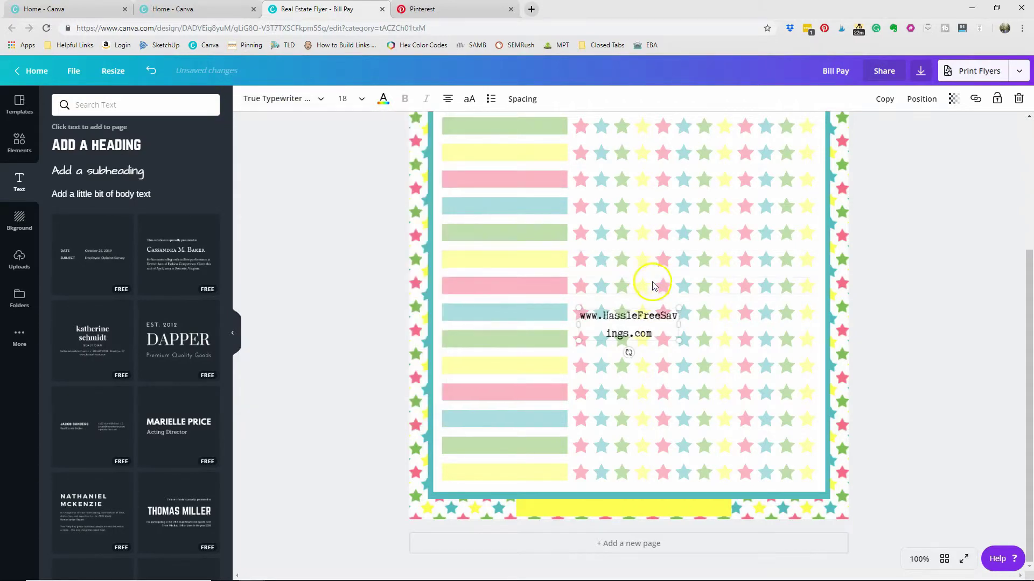
pyautogui.moveTo(682, 321); pyautogui.dragTo(740, 323)
pyautogui.moveTo(694, 322); pyautogui.dragTo(667, 498)
# Shorten the yellow bar at both ends so it extends only slightly beyond the web address
pyautogui.click(723, 504)
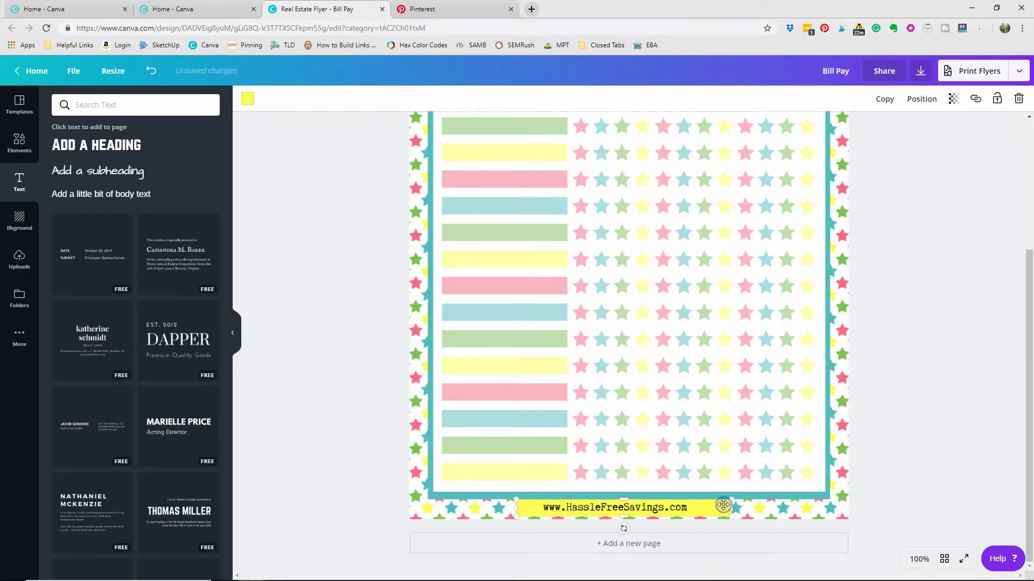
pyautogui.moveTo(729, 507); pyautogui.dragTo(697, 506)
pyautogui.click(531, 510)
pyautogui.moveTo(517, 509); pyautogui.dragTo(533, 509)
pyautogui.click(358, 455)
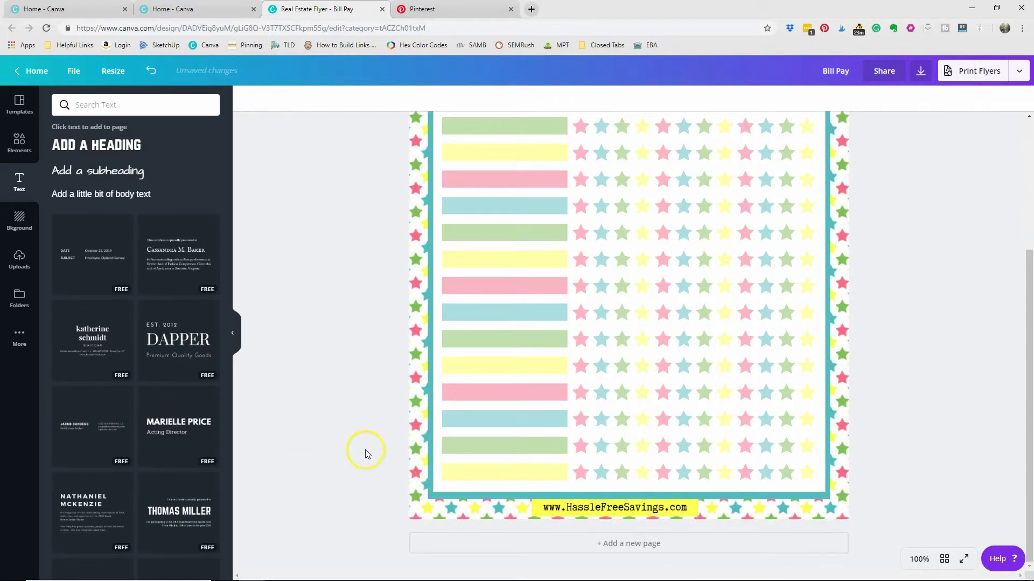
# Check the whole flyer and download it with the PDF Print file type
pyautogui.scroll(4, 412, 450)
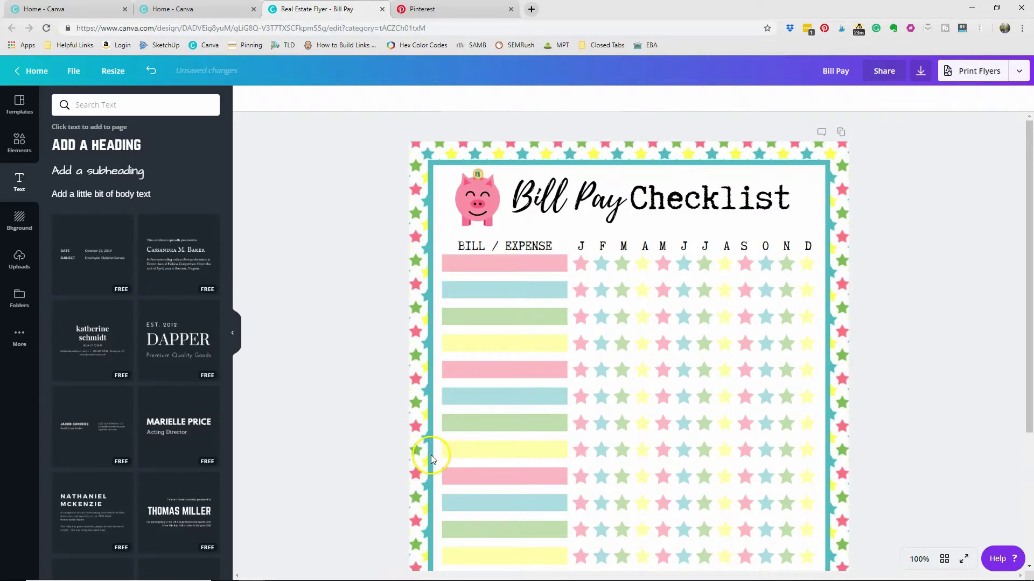
pyautogui.scroll(-5, 430, 454)
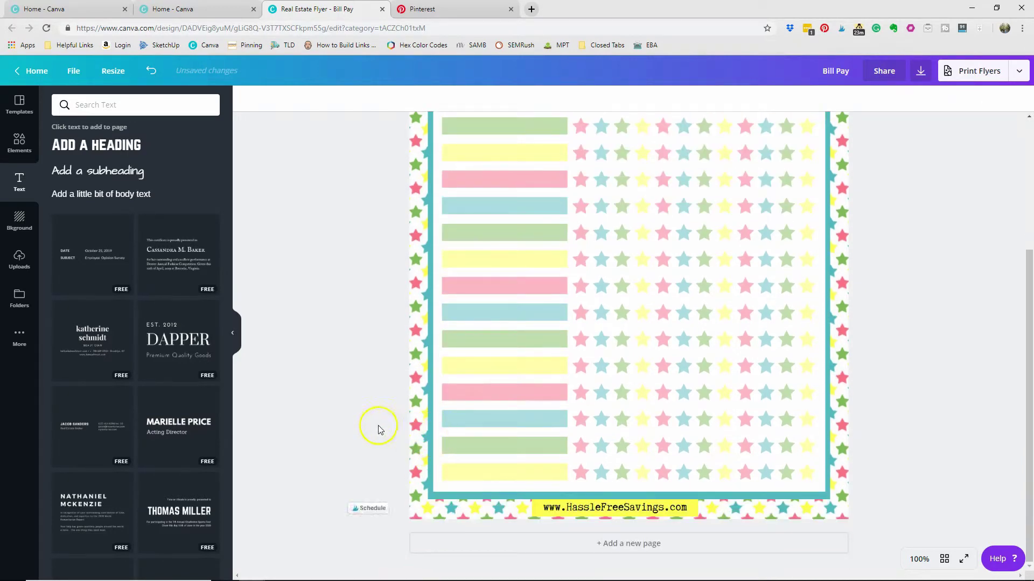
pyautogui.scroll(5, 366, 428)
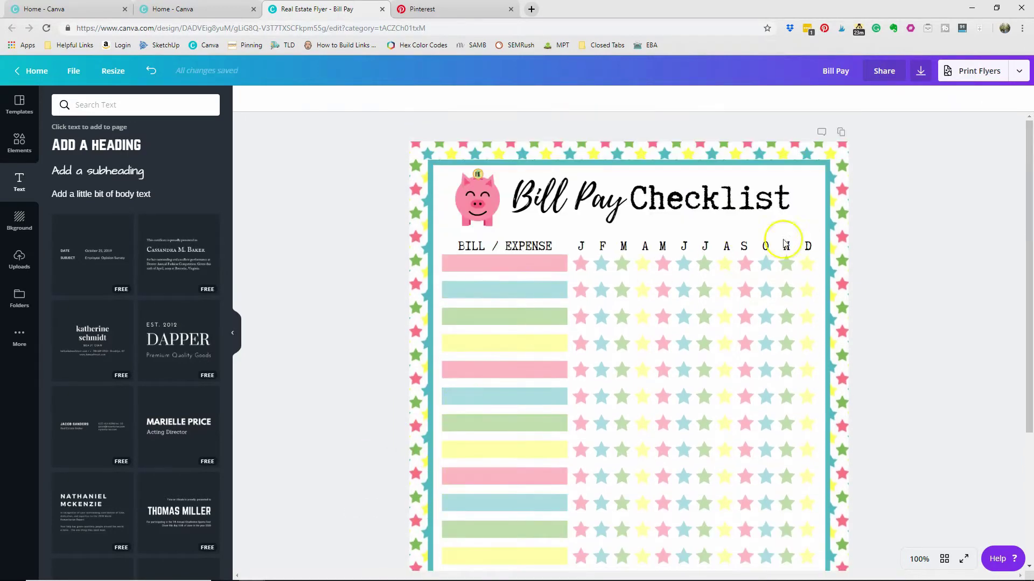
pyautogui.click(1017, 71)
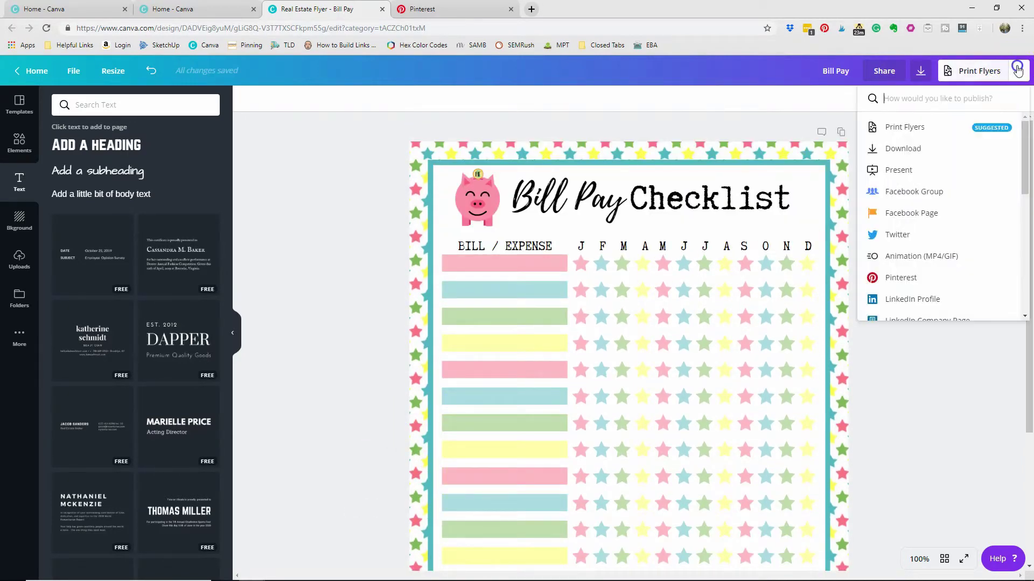
pyautogui.click(903, 156)
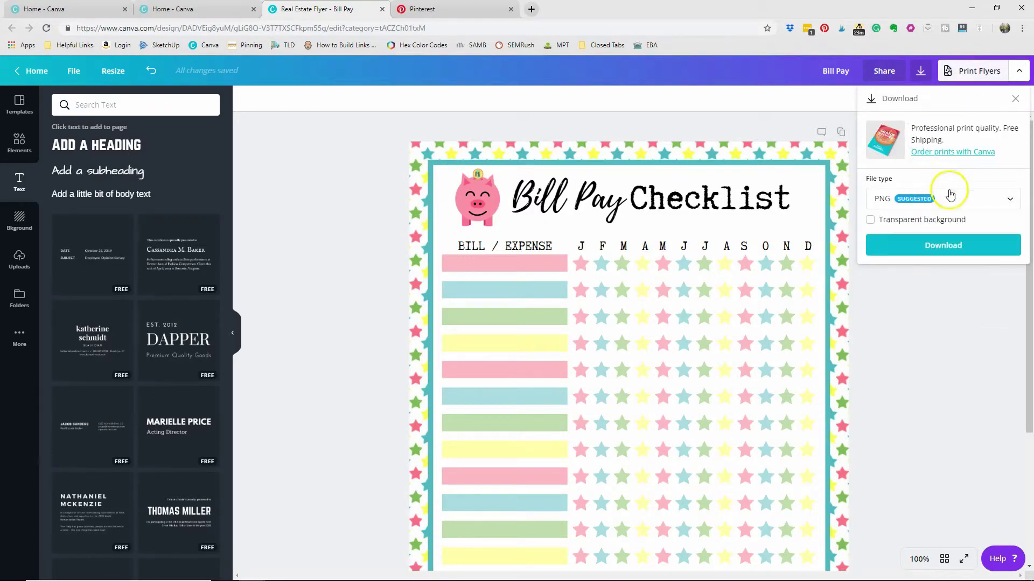
pyautogui.click(979, 199)
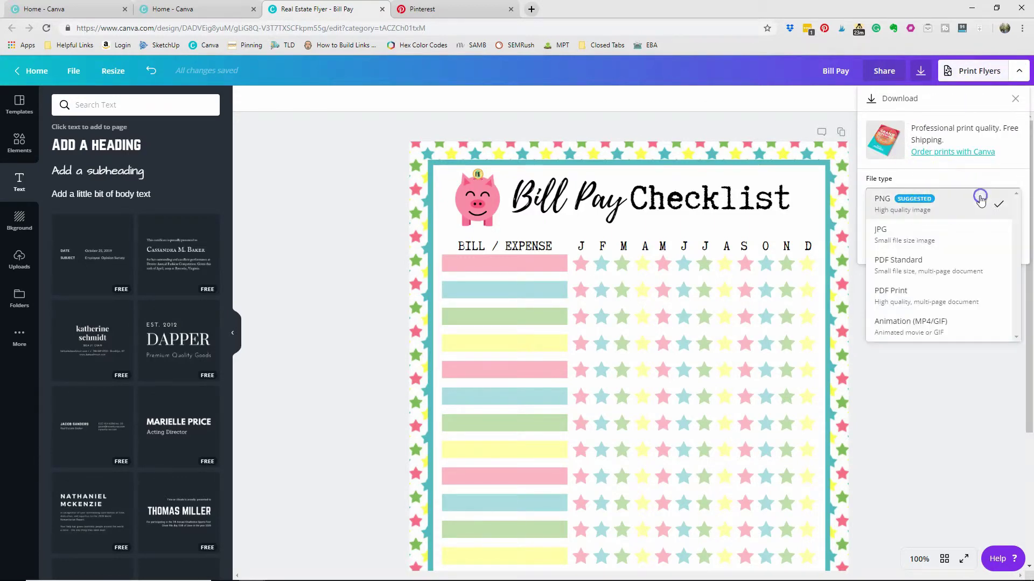
pyautogui.click(922, 293)
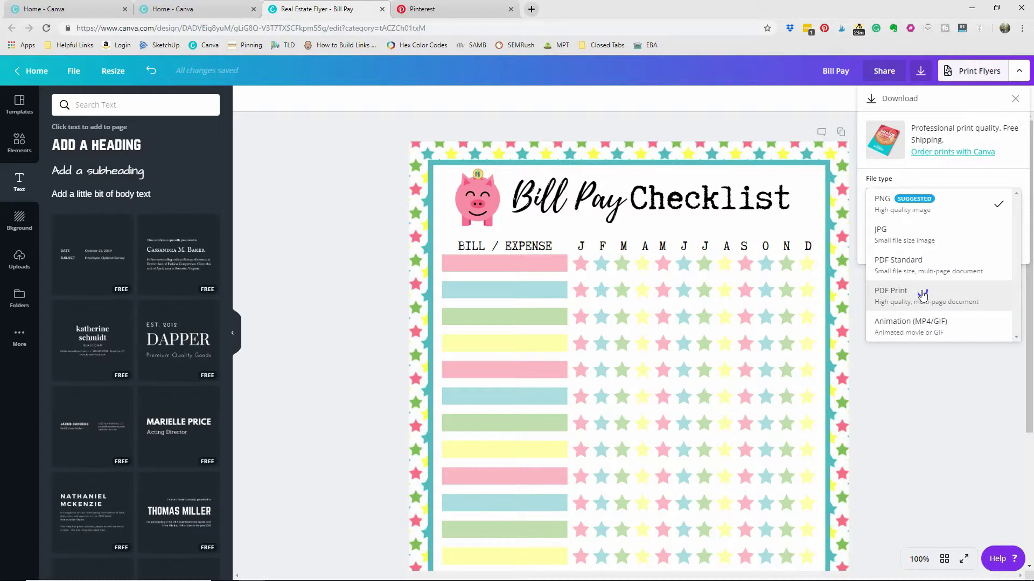
pyautogui.click(922, 293)
pyautogui.click(898, 244)
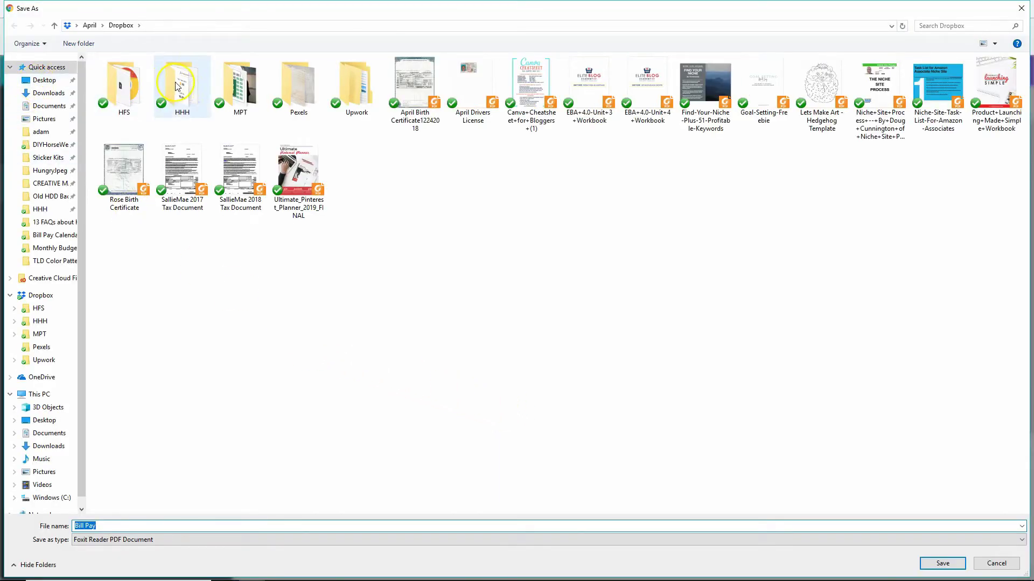
# Save the PDF in the HFS folder of Dropbox under the name Bill Pay - Canva Sample
pyautogui.doubleClick(124, 86)
pyautogui.click(140, 525)
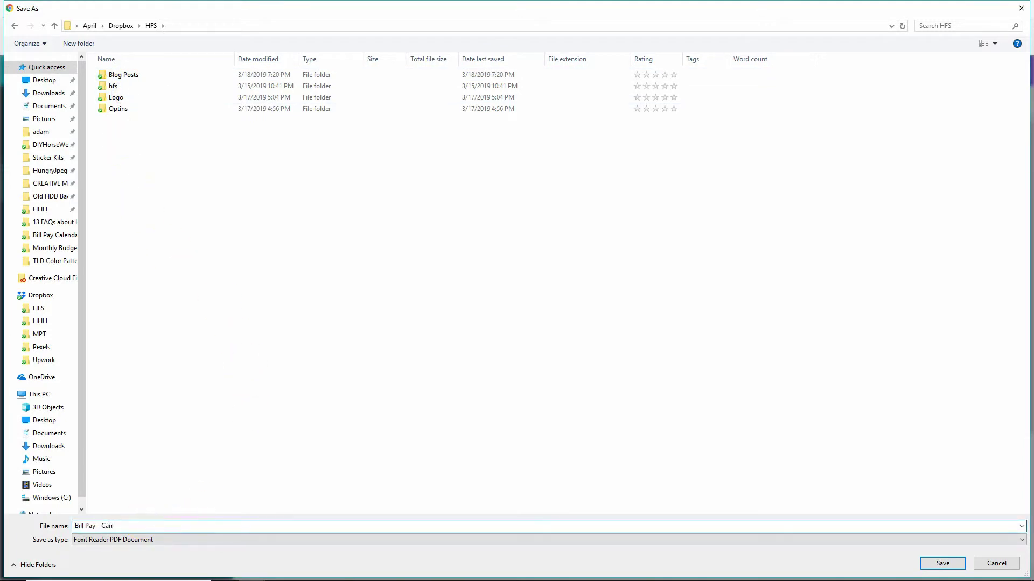
pyautogui.press('Return')
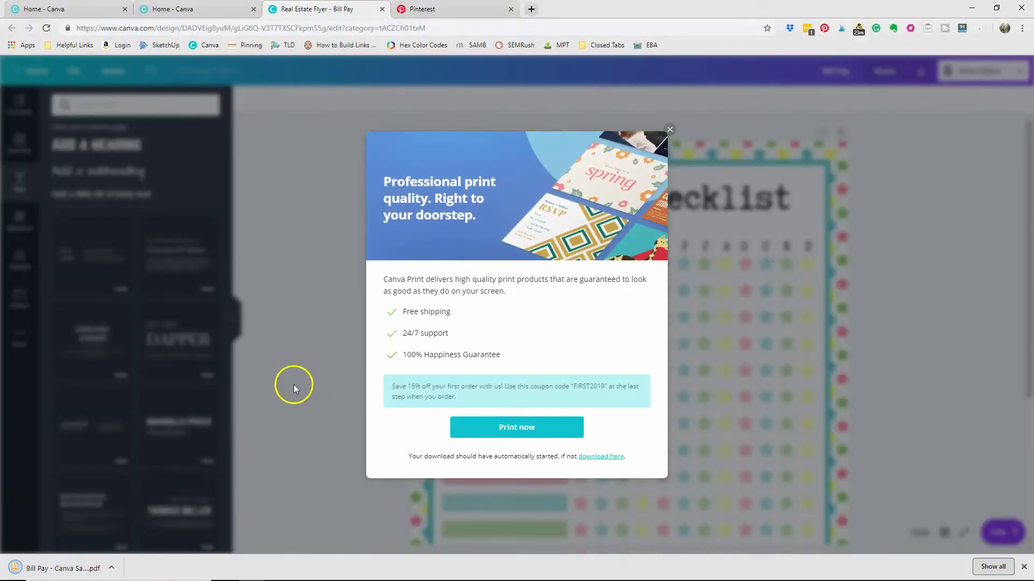
# Open the downloaded PDF and examine the full checklist page from its title to the web address
pyautogui.click(90, 563)
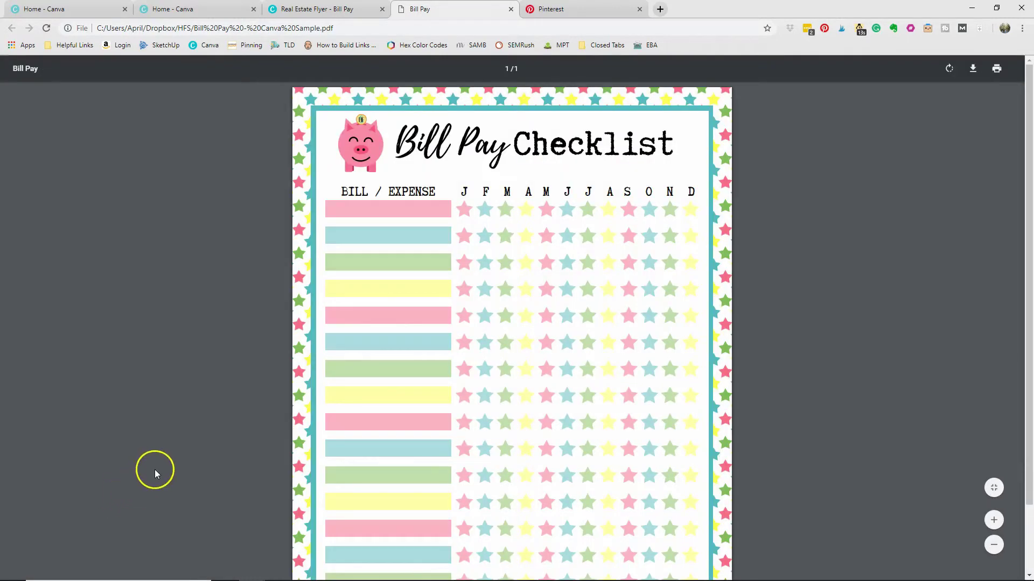
pyautogui.scroll(-2, 155, 472)
pyautogui.scroll(2, 155, 474)
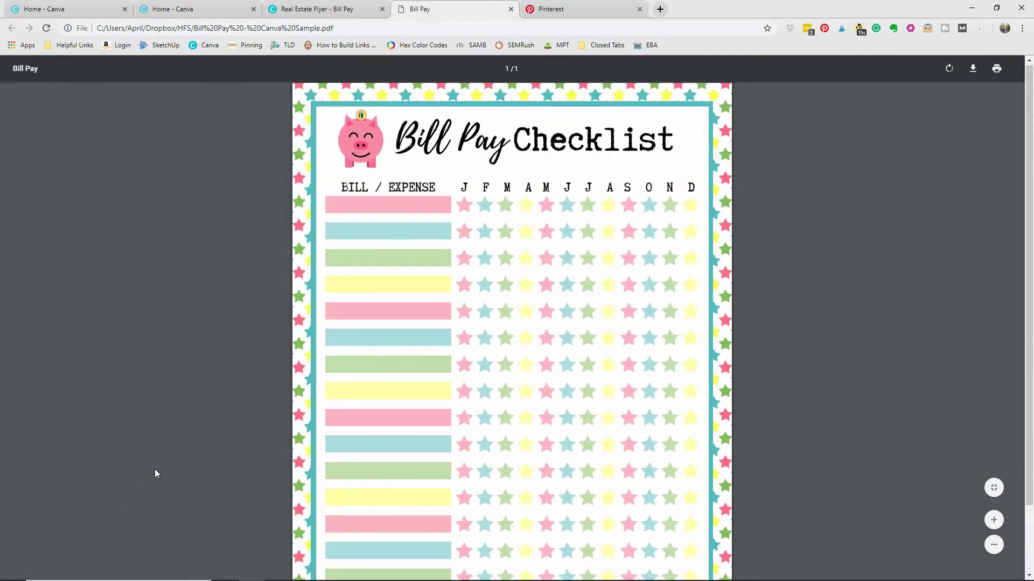
pyautogui.scroll(-2, 155, 474)
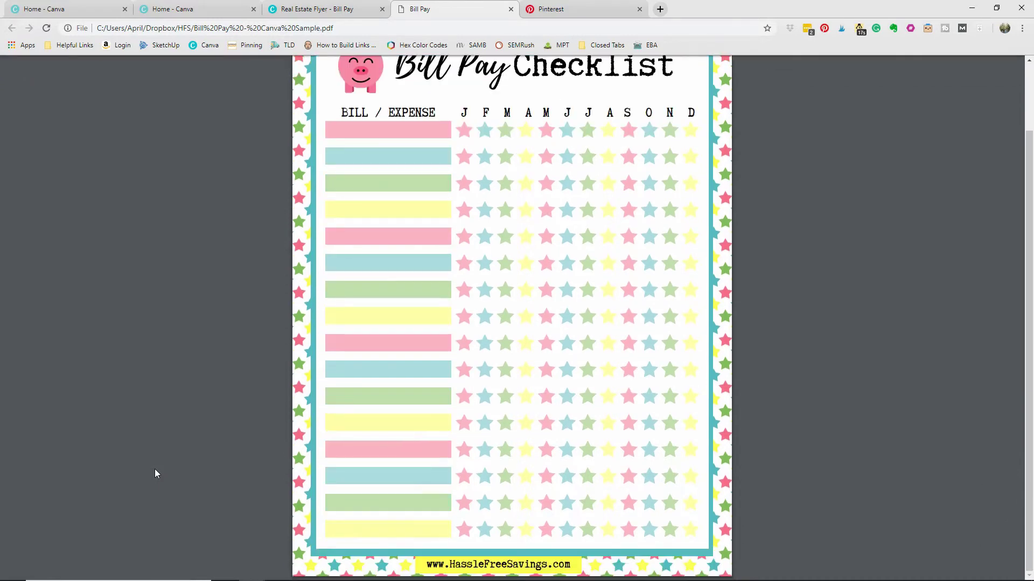
pyautogui.scroll(2, 155, 473)
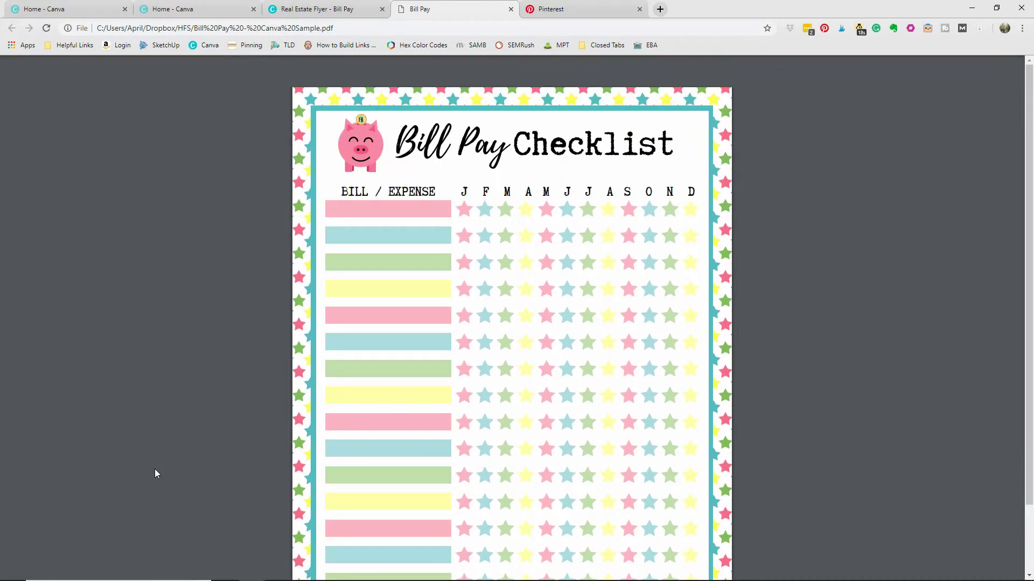
# Return to the flyer design in Canva, dismiss the print offer, and show the available backgrounds
pyautogui.click(329, 10)
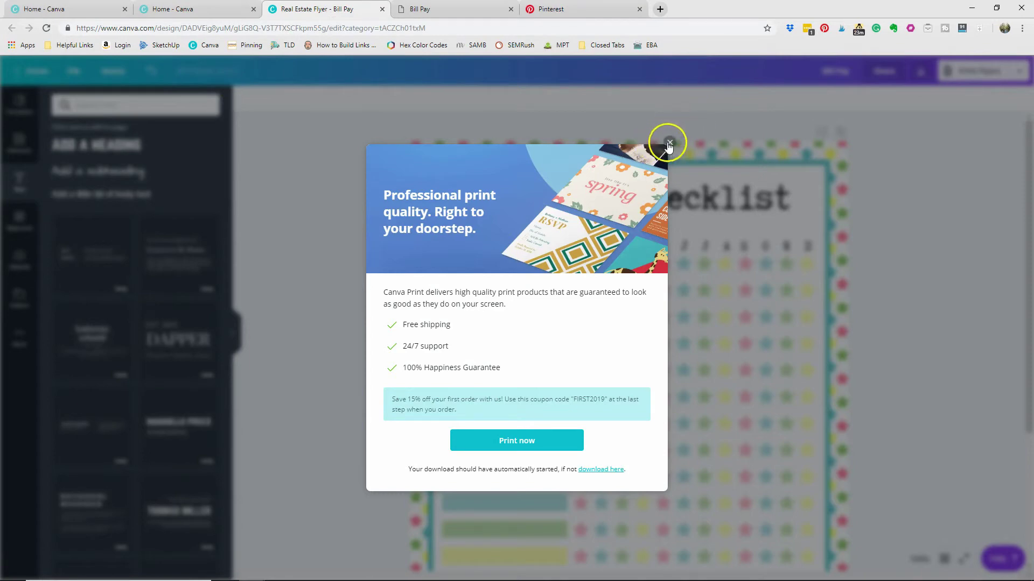
pyautogui.click(670, 144)
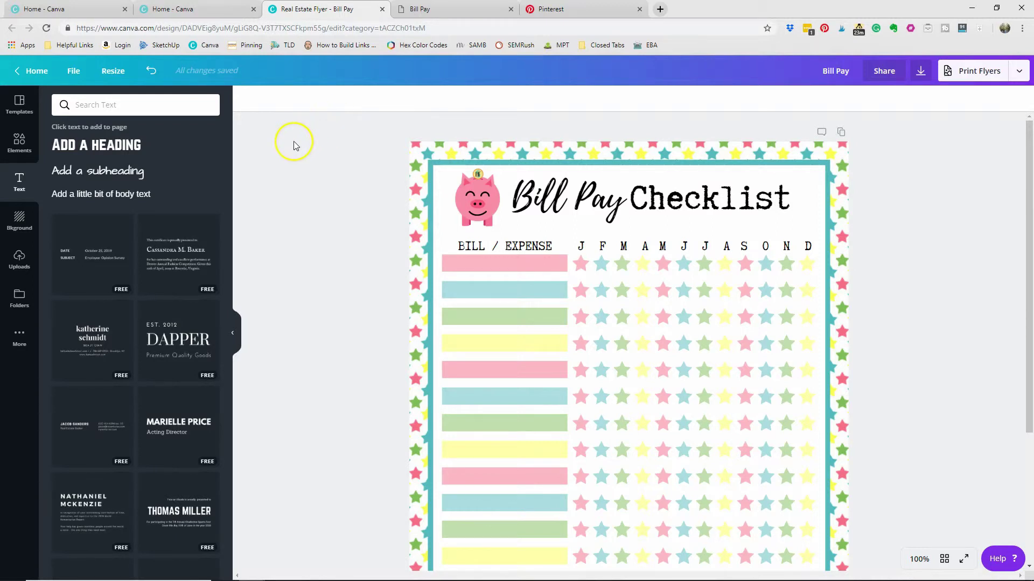
pyautogui.click(19, 220)
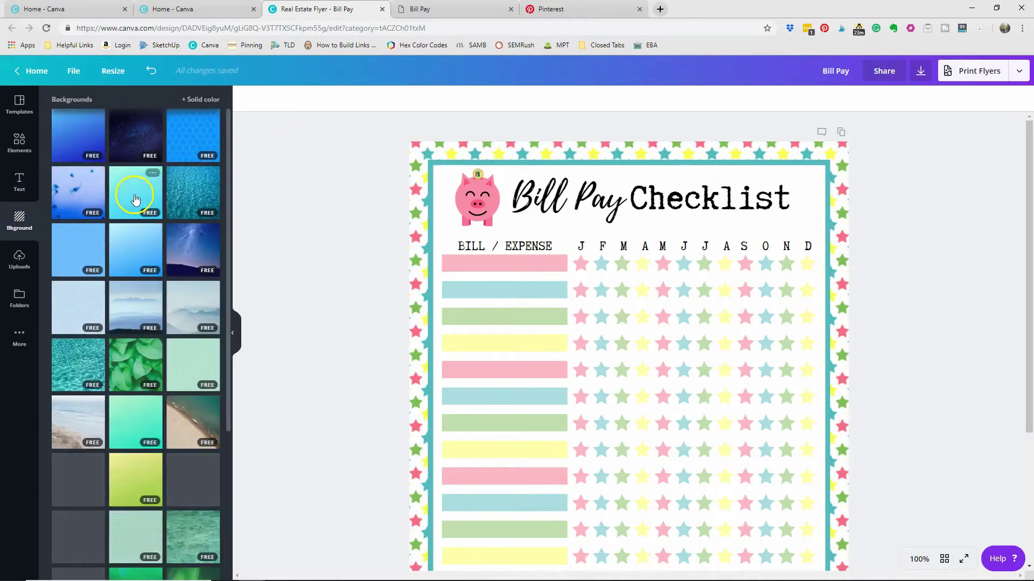
# Try the plain light-blue background with the faint chevron pattern behind the checklist
pyautogui.moveTo(76, 240); pyautogui.dragTo(424, 158)
pyautogui.moveTo(421, 141)
pyautogui.mouseDown()
pyautogui.moveTo(415, 134)
pyautogui.moveTo(415, 218)
pyautogui.moveTo(431, 250)
pyautogui.moveTo(416, 258)
pyautogui.moveTo(349, 191)
pyautogui.moveTo(422, 154)
pyautogui.mouseUp()
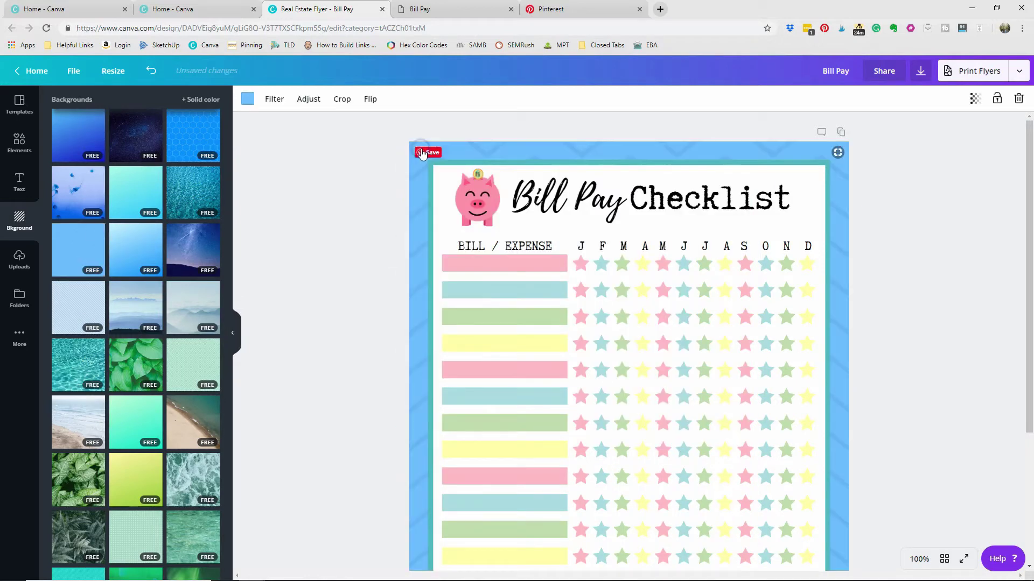
pyautogui.moveTo(155, 241); pyautogui.dragTo(421, 146)
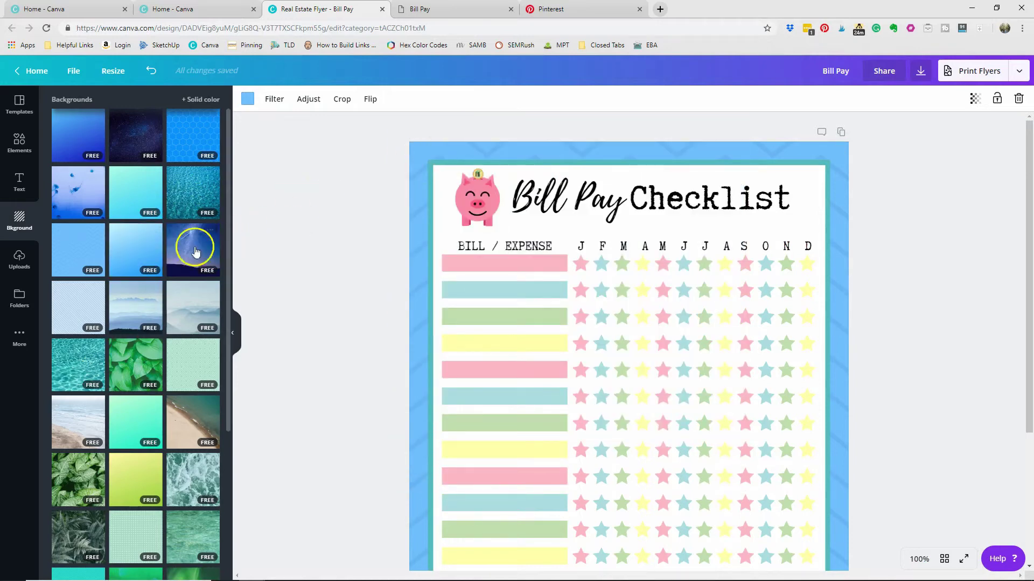
# Try the starry night sky background and check how it looks down the whole page
pyautogui.click(211, 245)
pyautogui.scroll(-3, 284, 230)
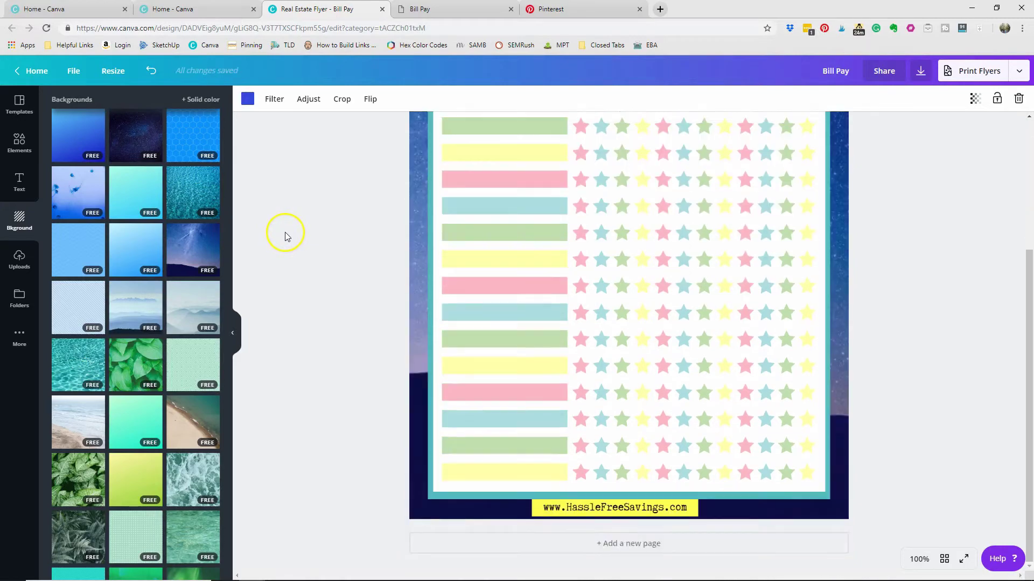
pyautogui.scroll(3, 283, 231)
pyautogui.scroll(-3, 119, 355)
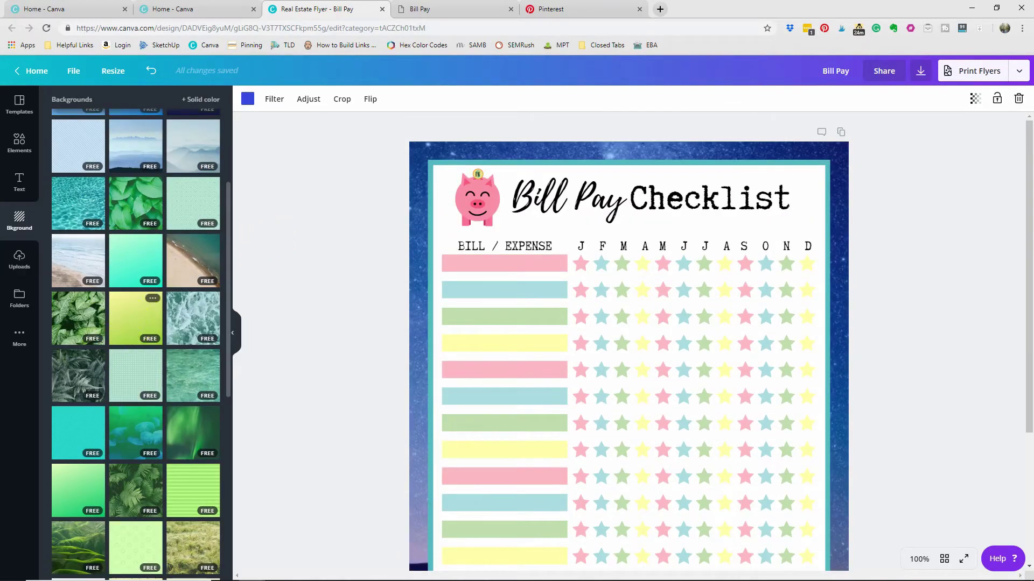
# Try the uploaded multicoloured quatrefoil cover on the flyer, then delete it from the page
pyautogui.click(19, 260)
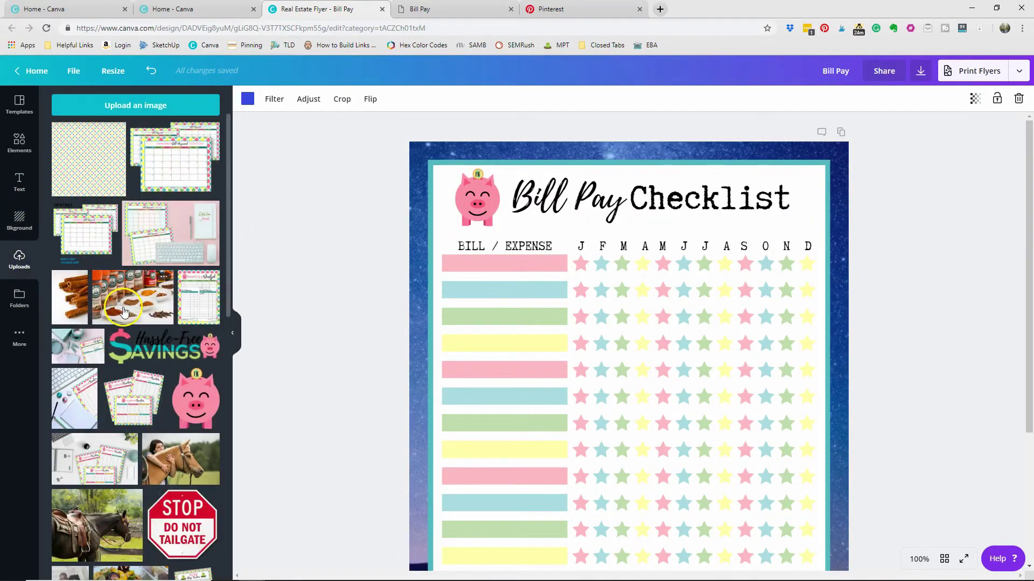
pyautogui.scroll(-10, 108, 291)
pyautogui.scroll(-10, 124, 313)
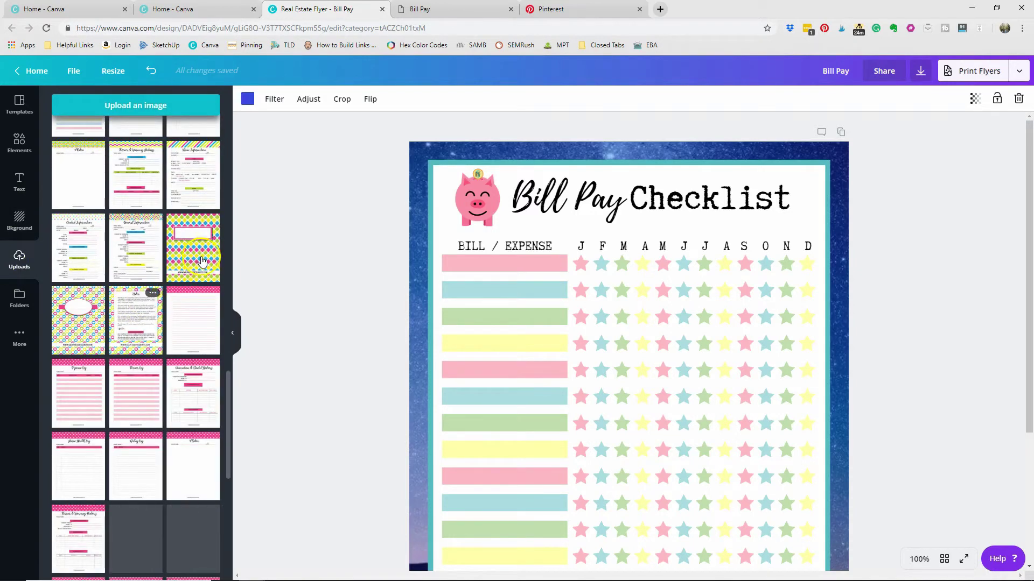
pyautogui.click(195, 261)
pyautogui.moveTo(481, 242); pyautogui.dragTo(426, 156)
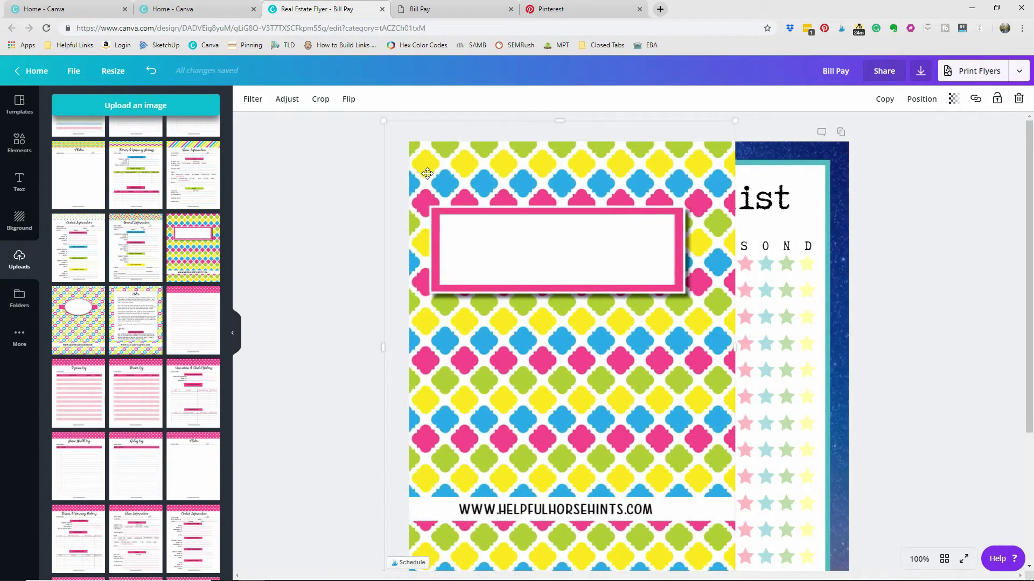
pyautogui.press('Delete')
# Try the uploaded photo of a standing horse as the flyer's background
pyautogui.scroll(-15, 152, 346)
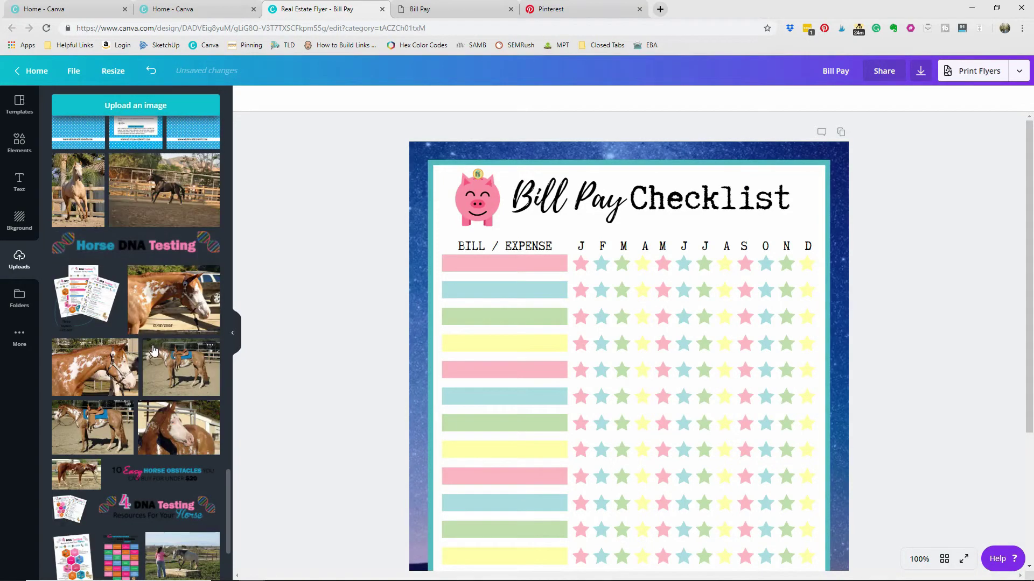
pyautogui.moveTo(78, 188); pyautogui.dragTo(406, 240)
pyautogui.moveTo(95, 191); pyautogui.dragTo(410, 231)
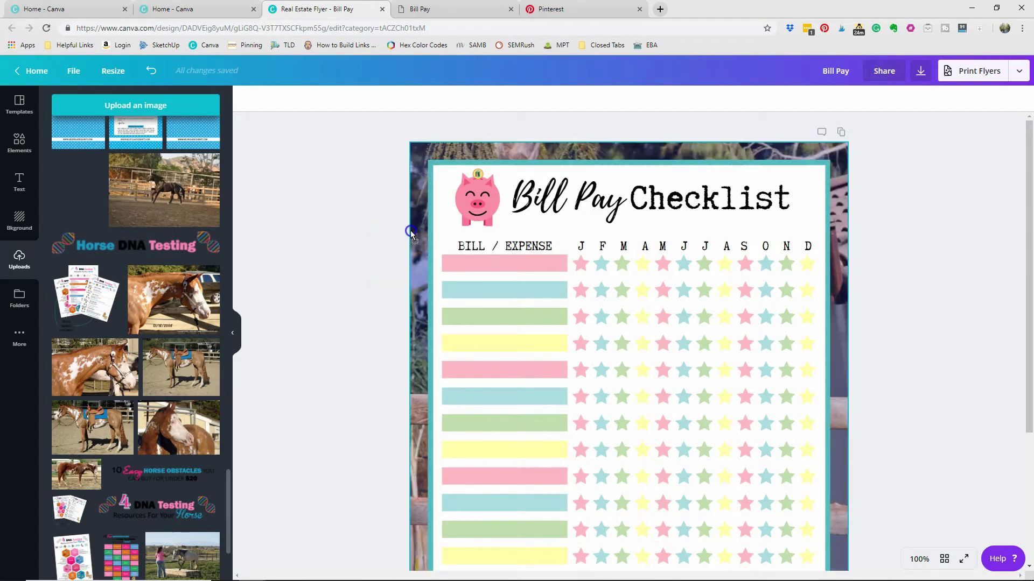
# Set the uploaded multicoloured star pattern as the flyer's background
pyautogui.scroll(-4, 168, 295)
pyautogui.scroll(-5, 168, 295)
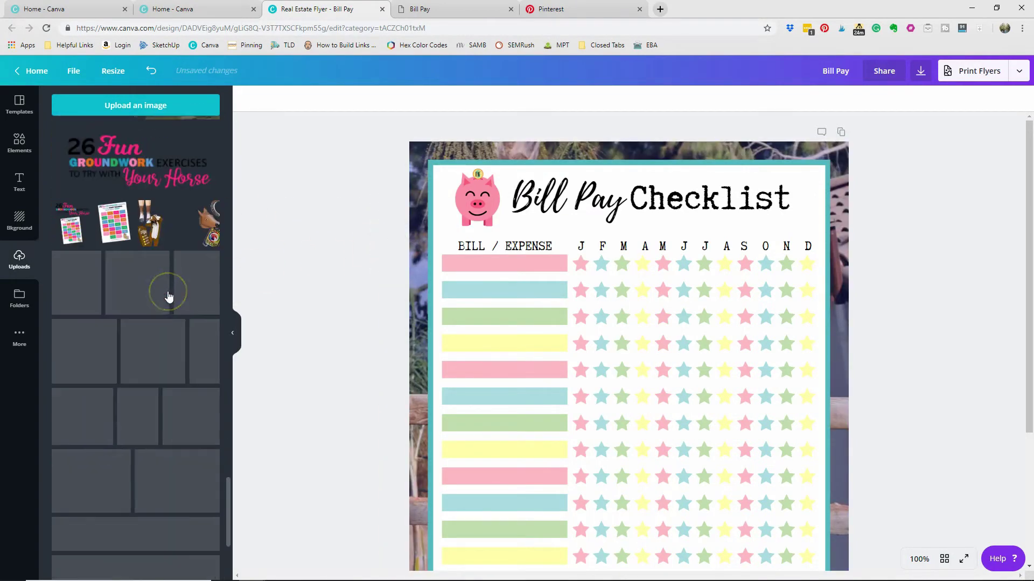
pyautogui.scroll(-12, 151, 342)
pyautogui.scroll(20, 152, 331)
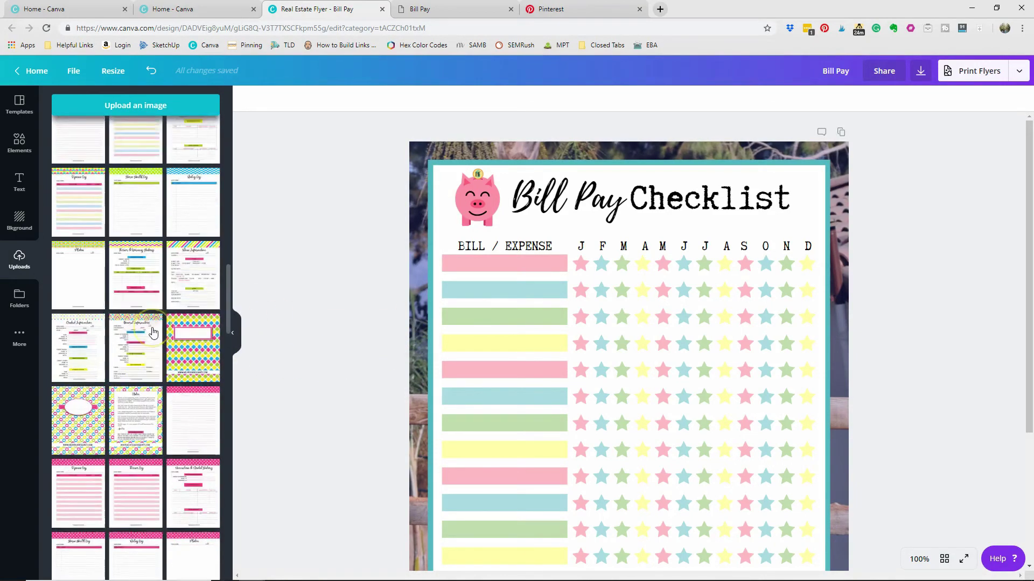
pyautogui.moveTo(88, 186); pyautogui.dragTo(417, 210)
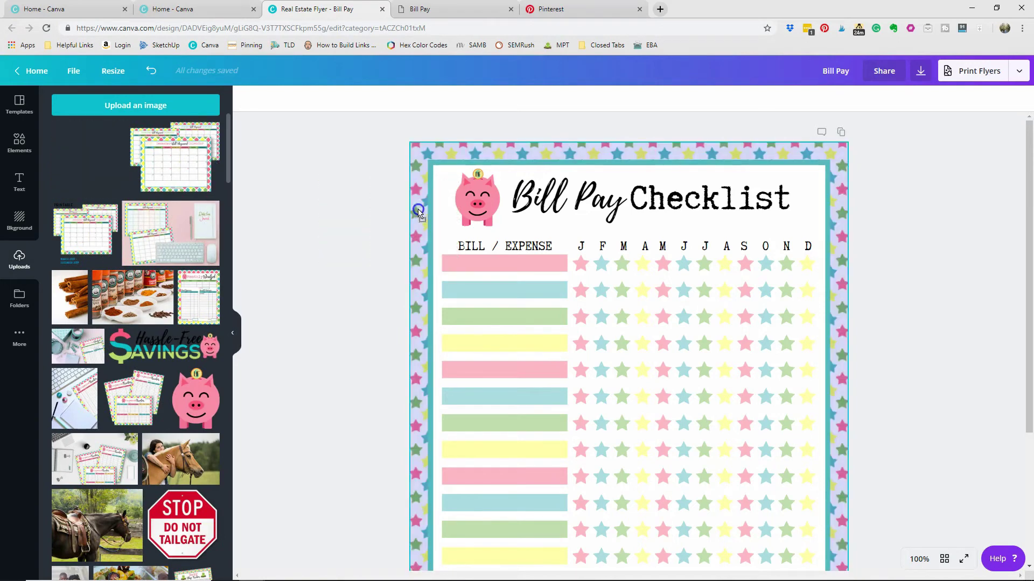
# Recolour the teal frame around the checklist with the Work palette's bright blue and change all matching teal elements to it
pyautogui.click(466, 164)
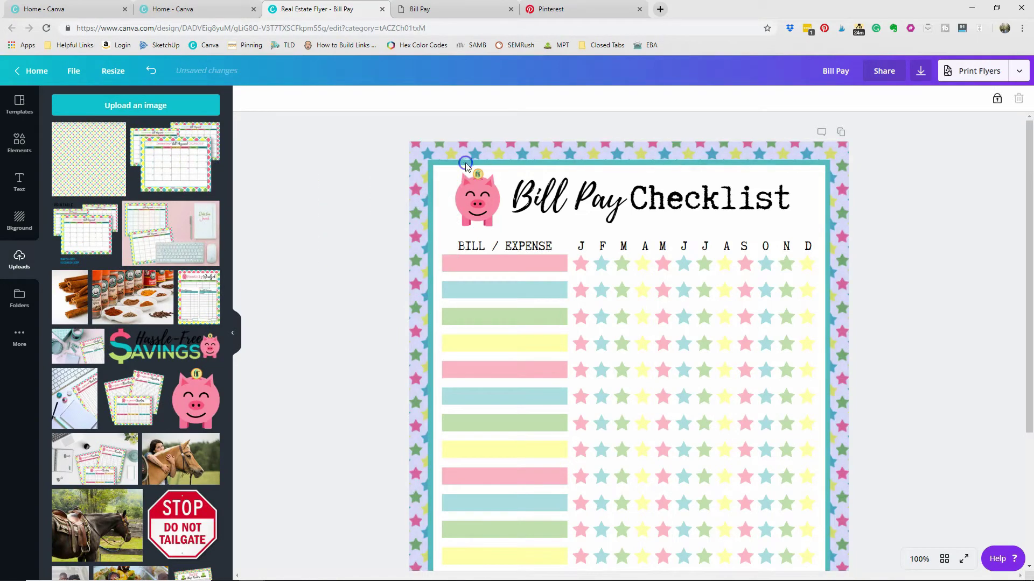
pyautogui.click(915, 167)
pyautogui.click(798, 165)
pyautogui.click(246, 99)
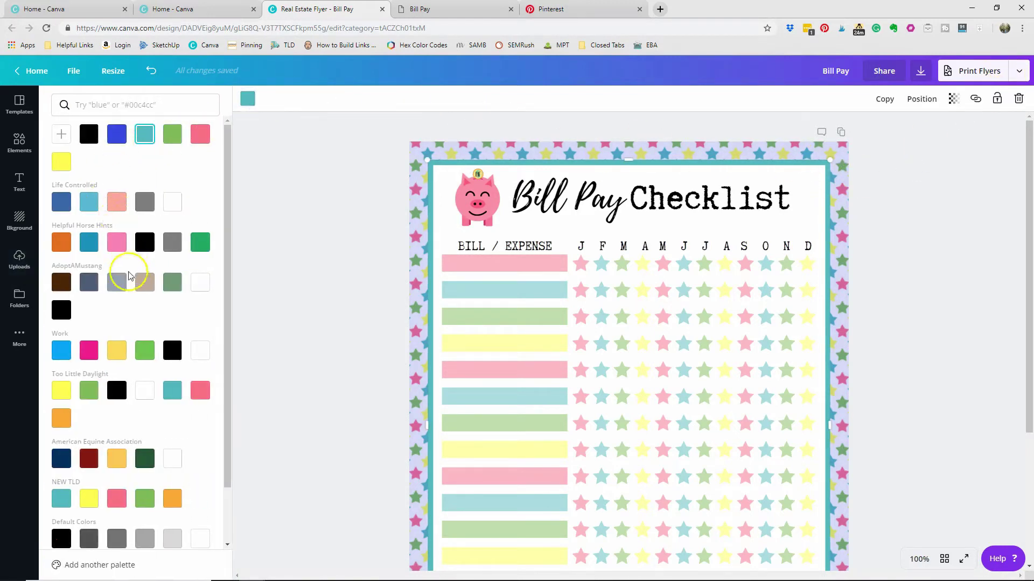
pyautogui.click(57, 354)
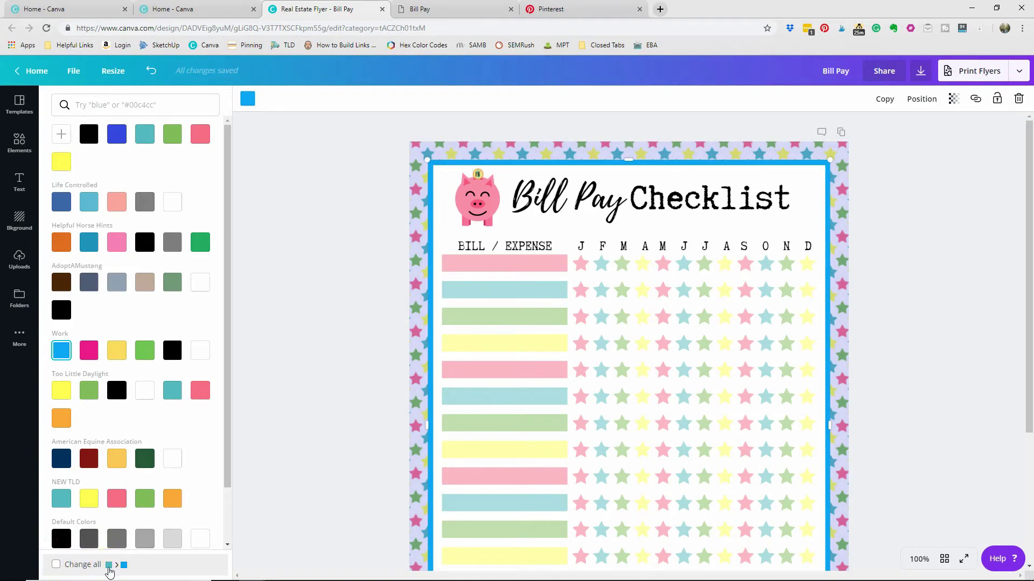
pyautogui.click(55, 565)
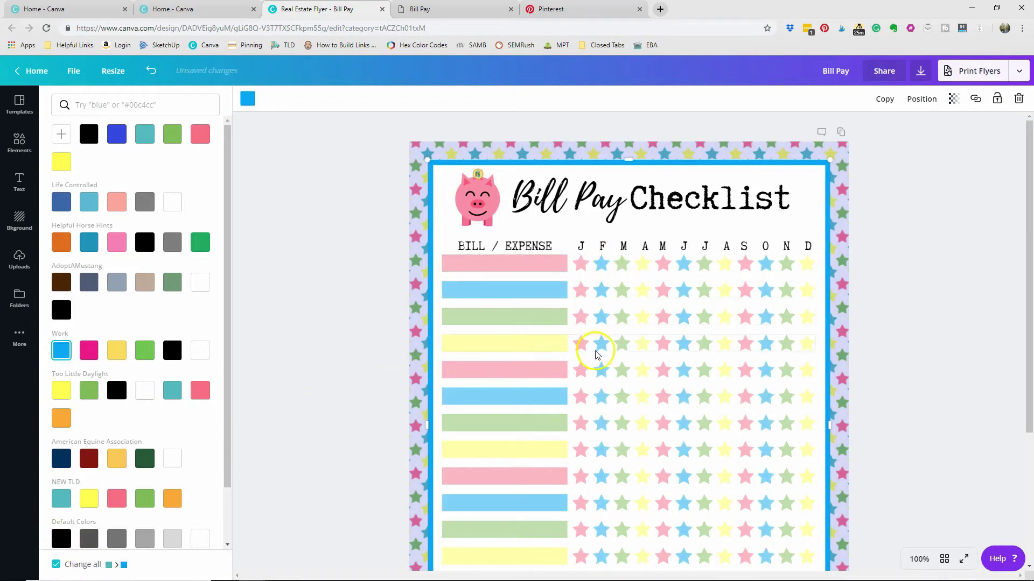
# Ungroup the first checklist row, recolour its bar with the Work palette's magenta, and change all matching pink elements to it
pyautogui.click(480, 263)
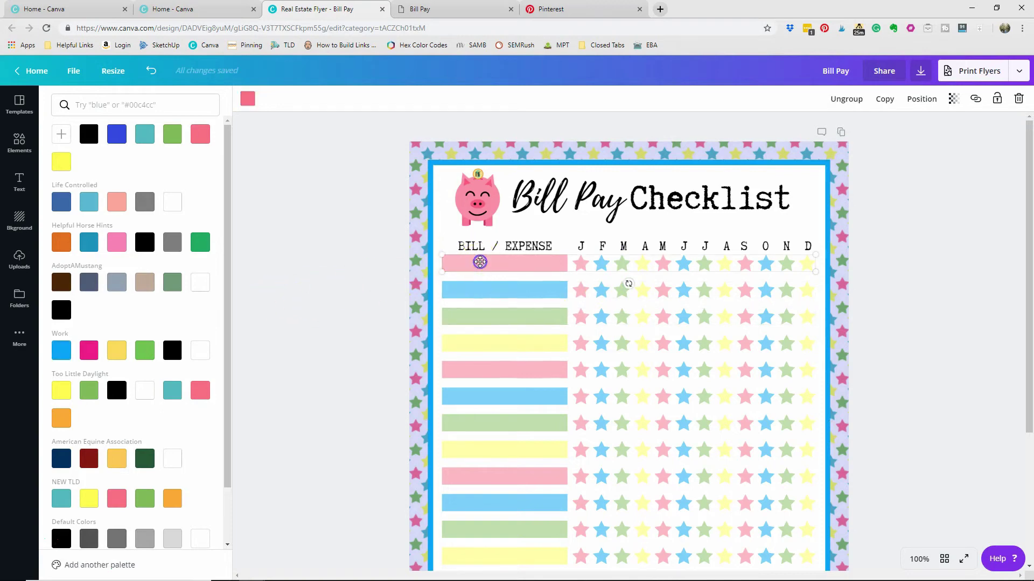
pyautogui.click(847, 99)
pyautogui.click(454, 262)
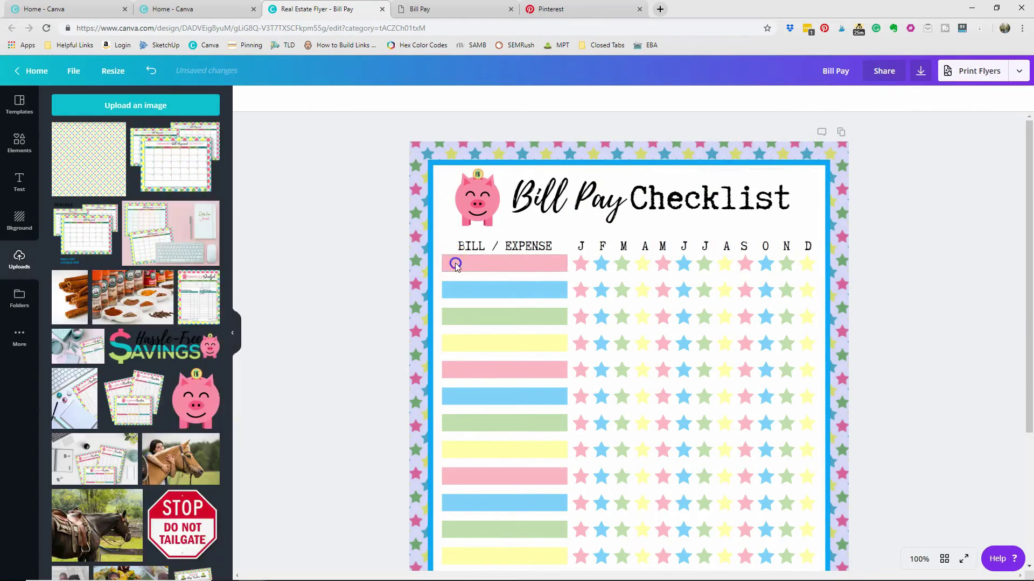
pyautogui.click(244, 100)
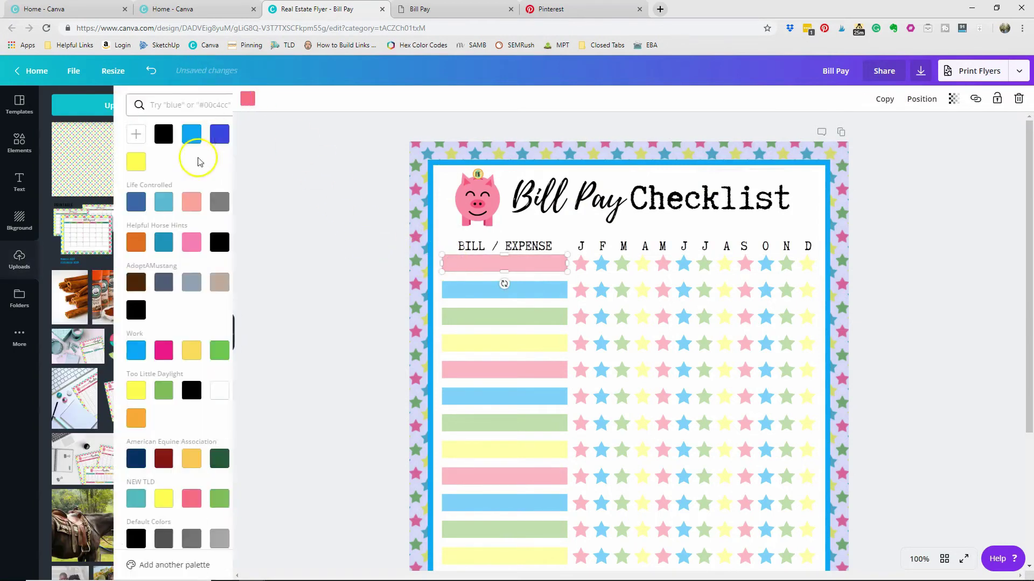
pyautogui.click(91, 349)
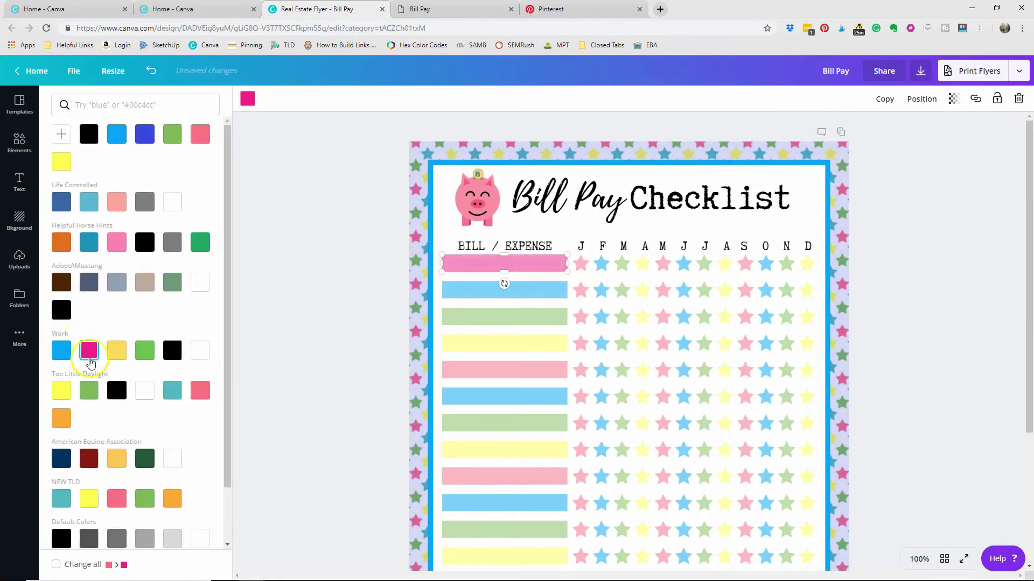
pyautogui.click(74, 565)
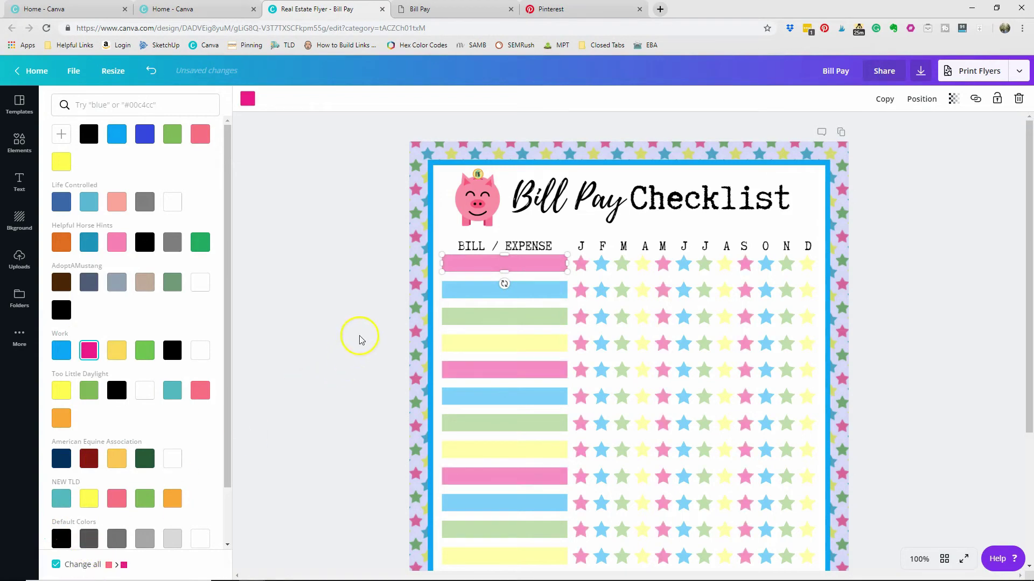
pyautogui.click(333, 336)
# Recolour the green bar in the third row with the Work palette's green and change all matching green elements to it
pyautogui.click(481, 318)
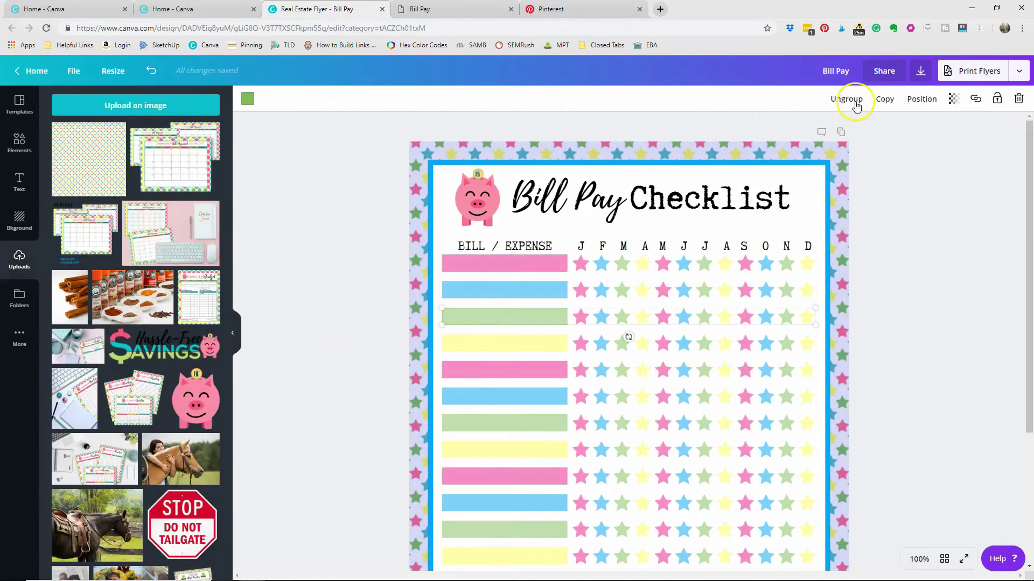
pyautogui.click(247, 99)
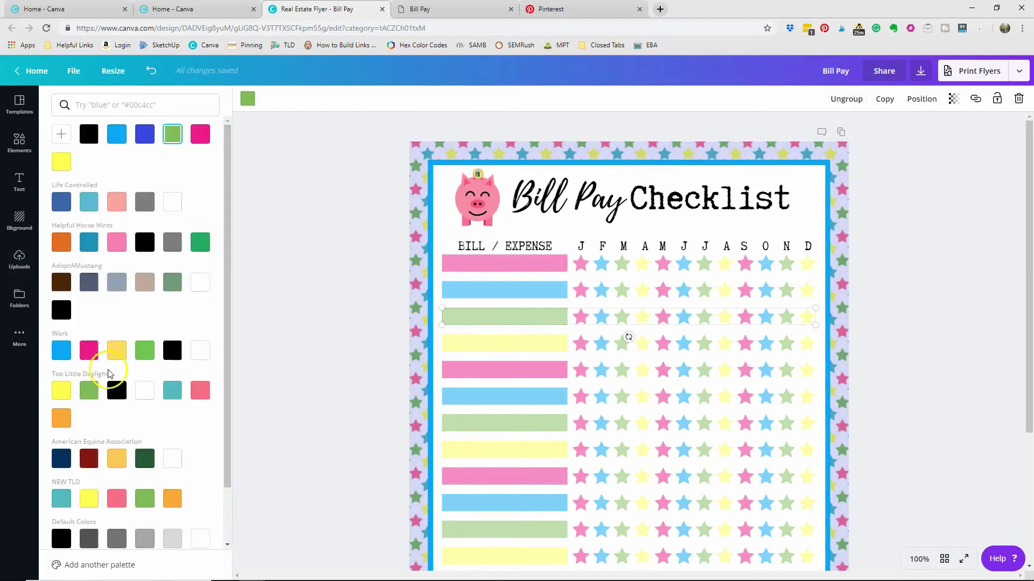
pyautogui.click(145, 350)
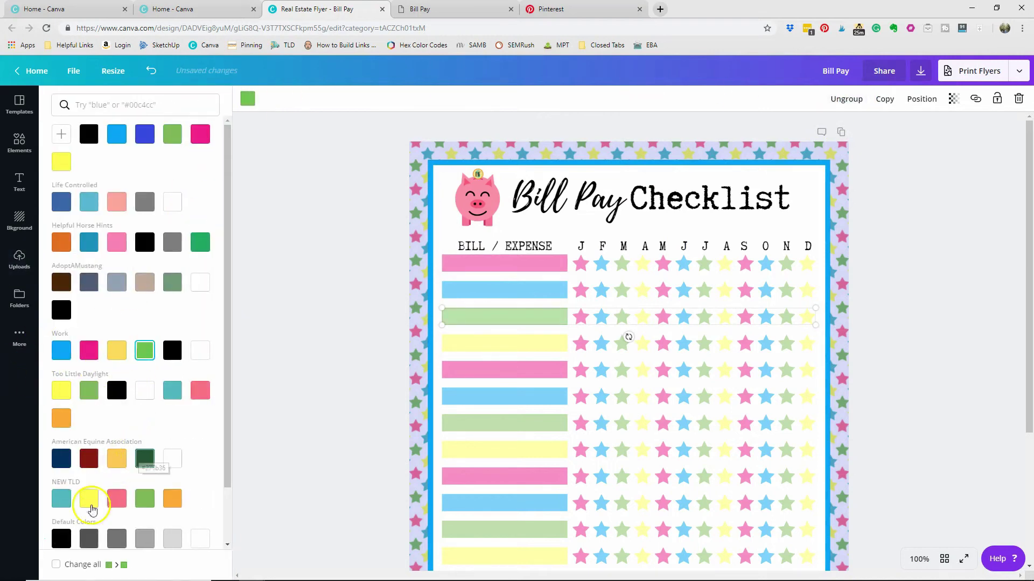
pyautogui.click(56, 564)
# Recolour the yellow bar in the fourth row with orange #fea837 and change all matching yellow elements to it
pyautogui.click(493, 346)
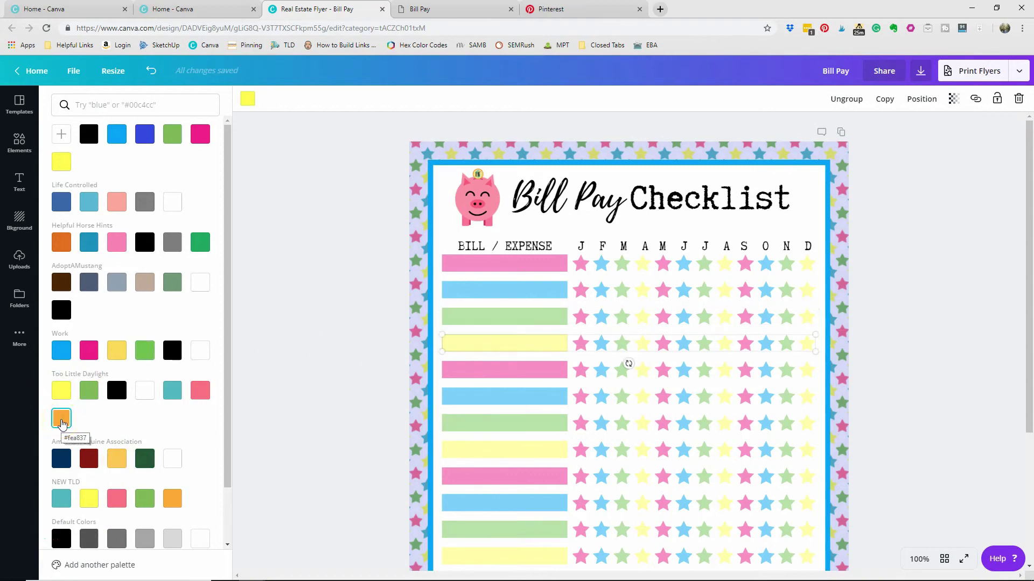
pyautogui.click(61, 419)
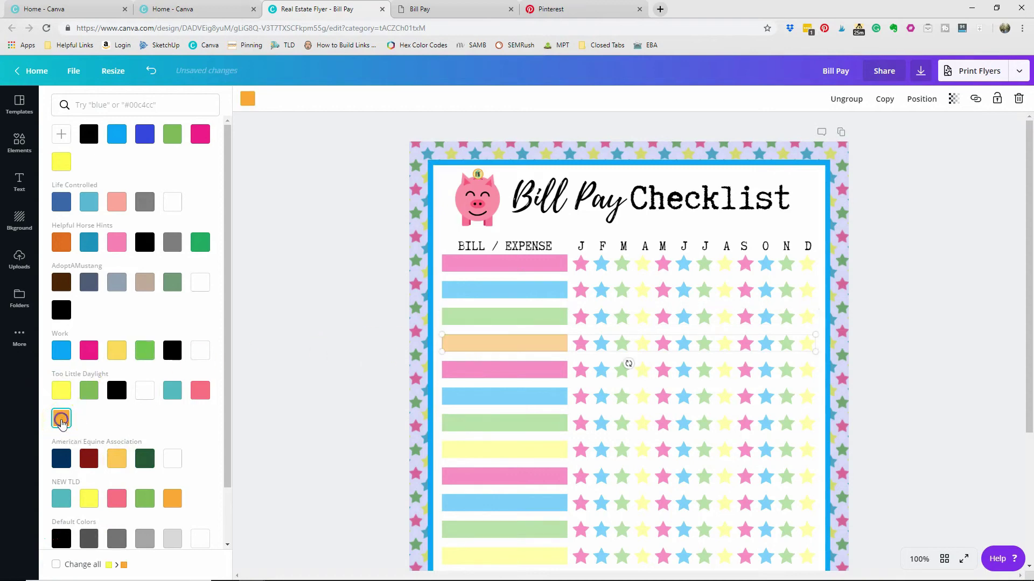
pyautogui.click(56, 564)
pyautogui.click(312, 451)
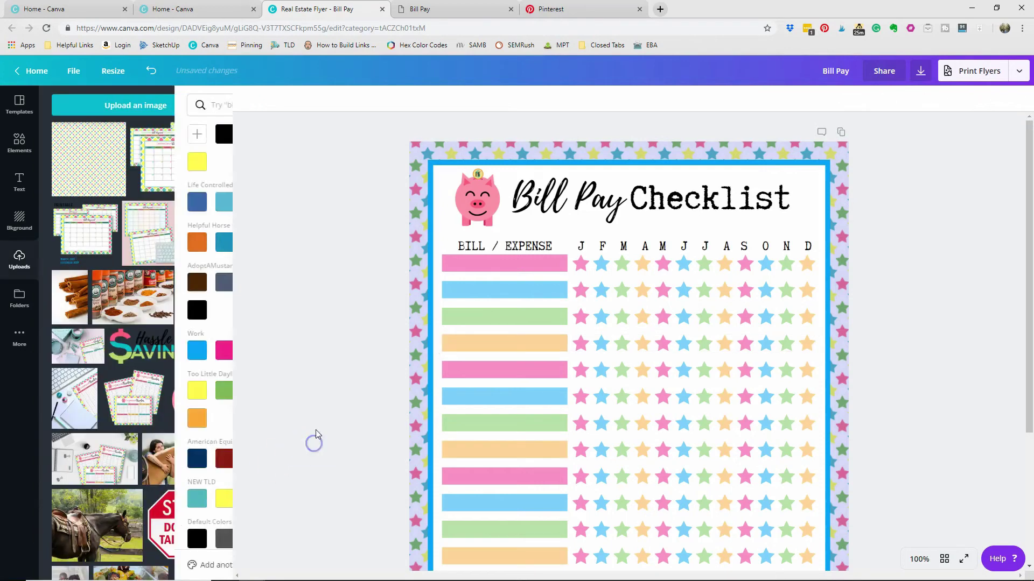